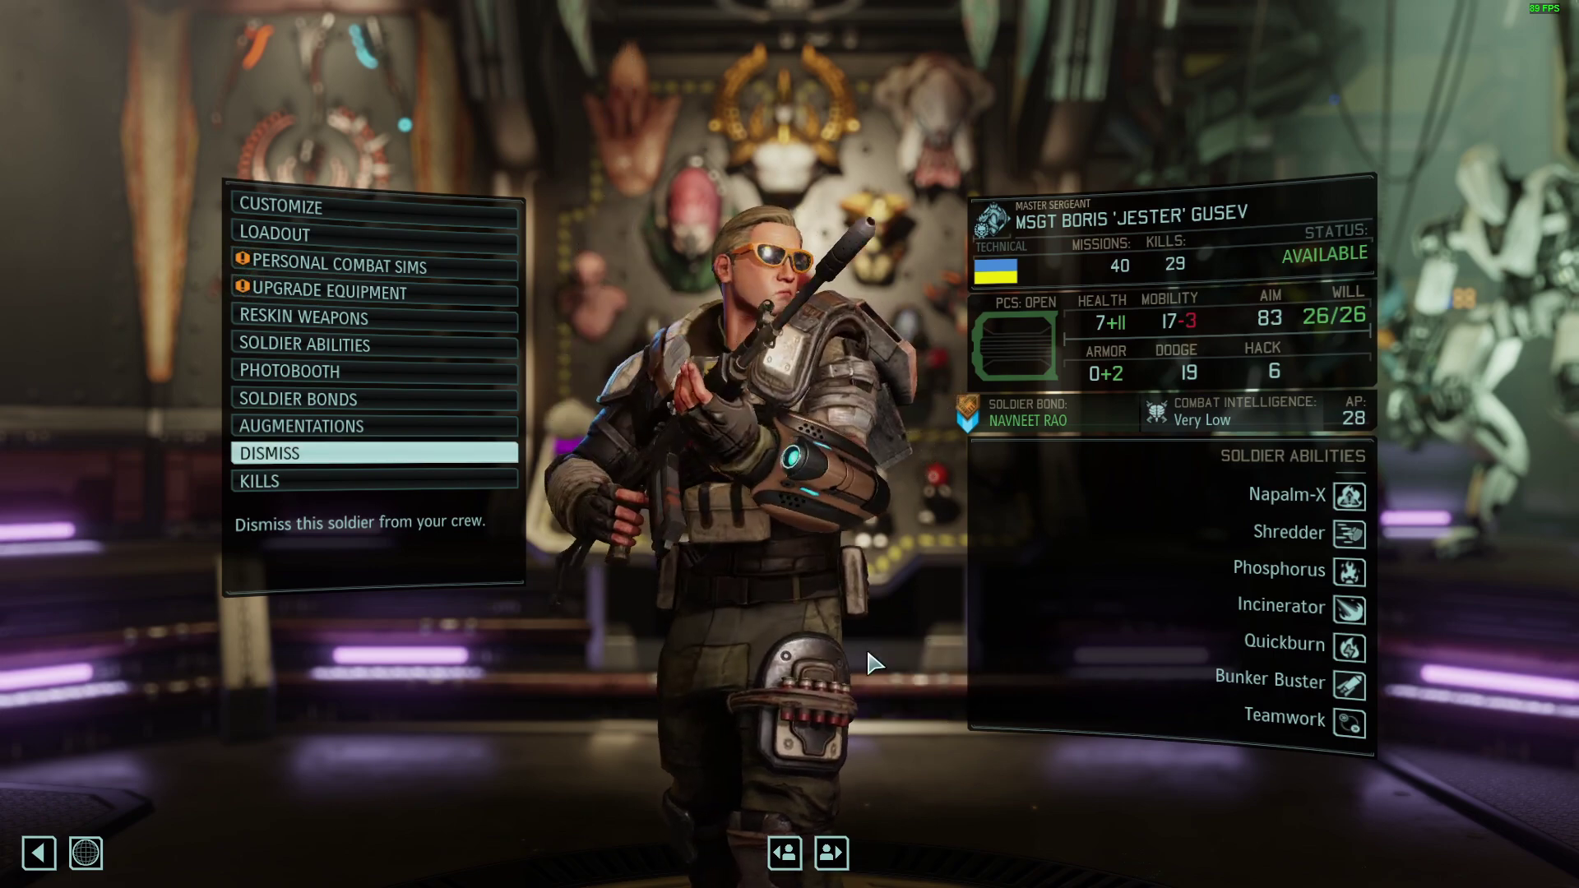
# Leave the soldier view, review the fallen soldiers list in the Bar/Memorial, and return to the base overview.
pyautogui.press('Escape')
pyautogui.press('Escape')
pyautogui.press('Escape')
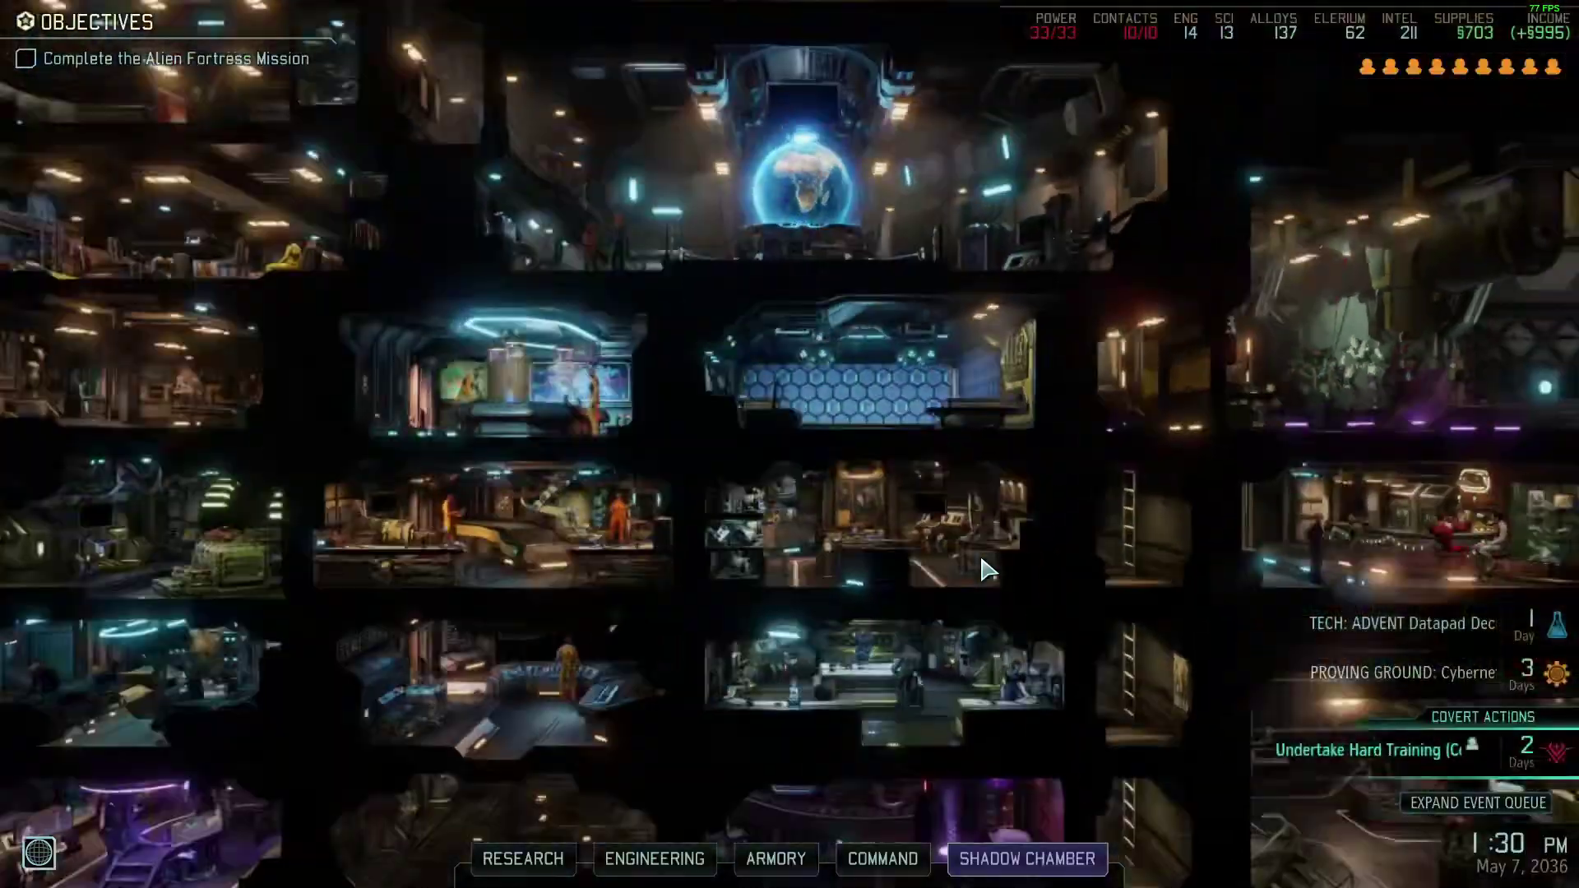
pyautogui.click(1309, 523)
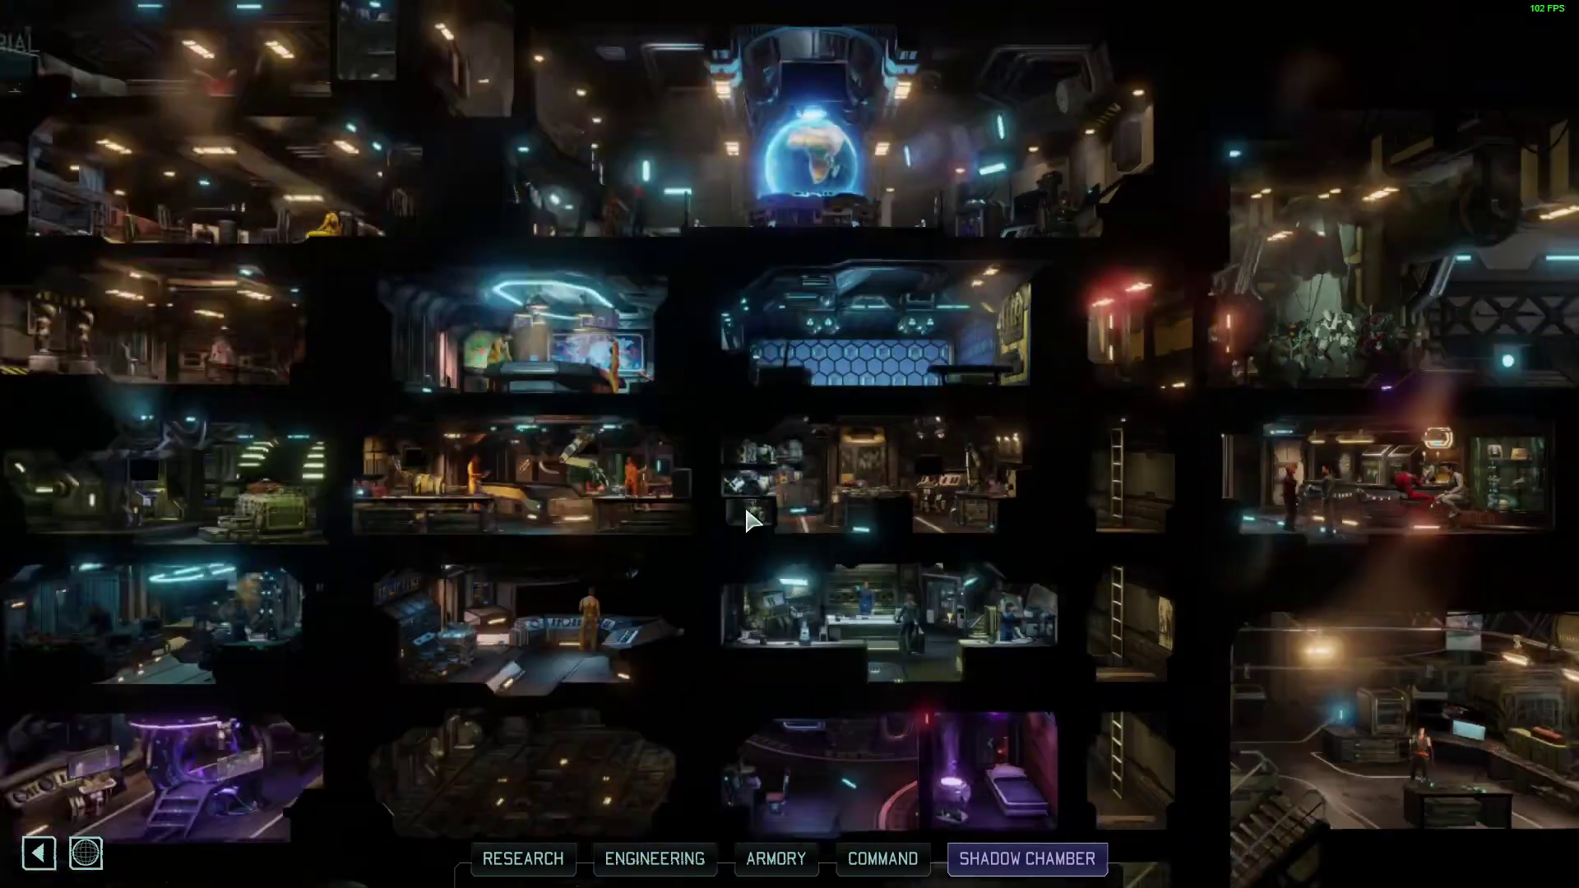
pyautogui.click(745, 799)
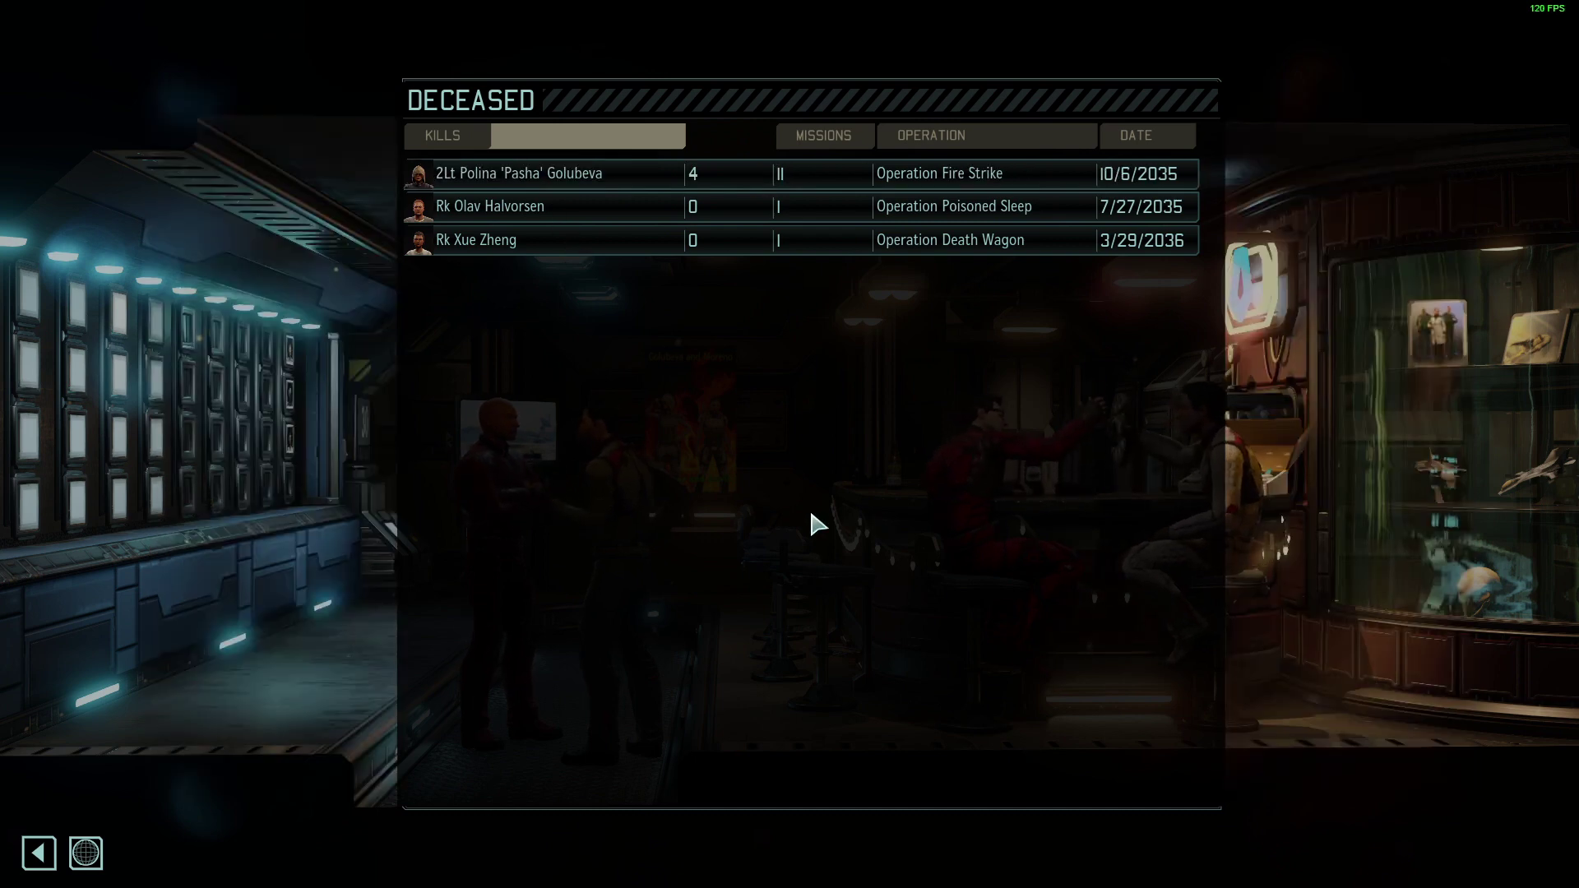
pyautogui.press('Escape')
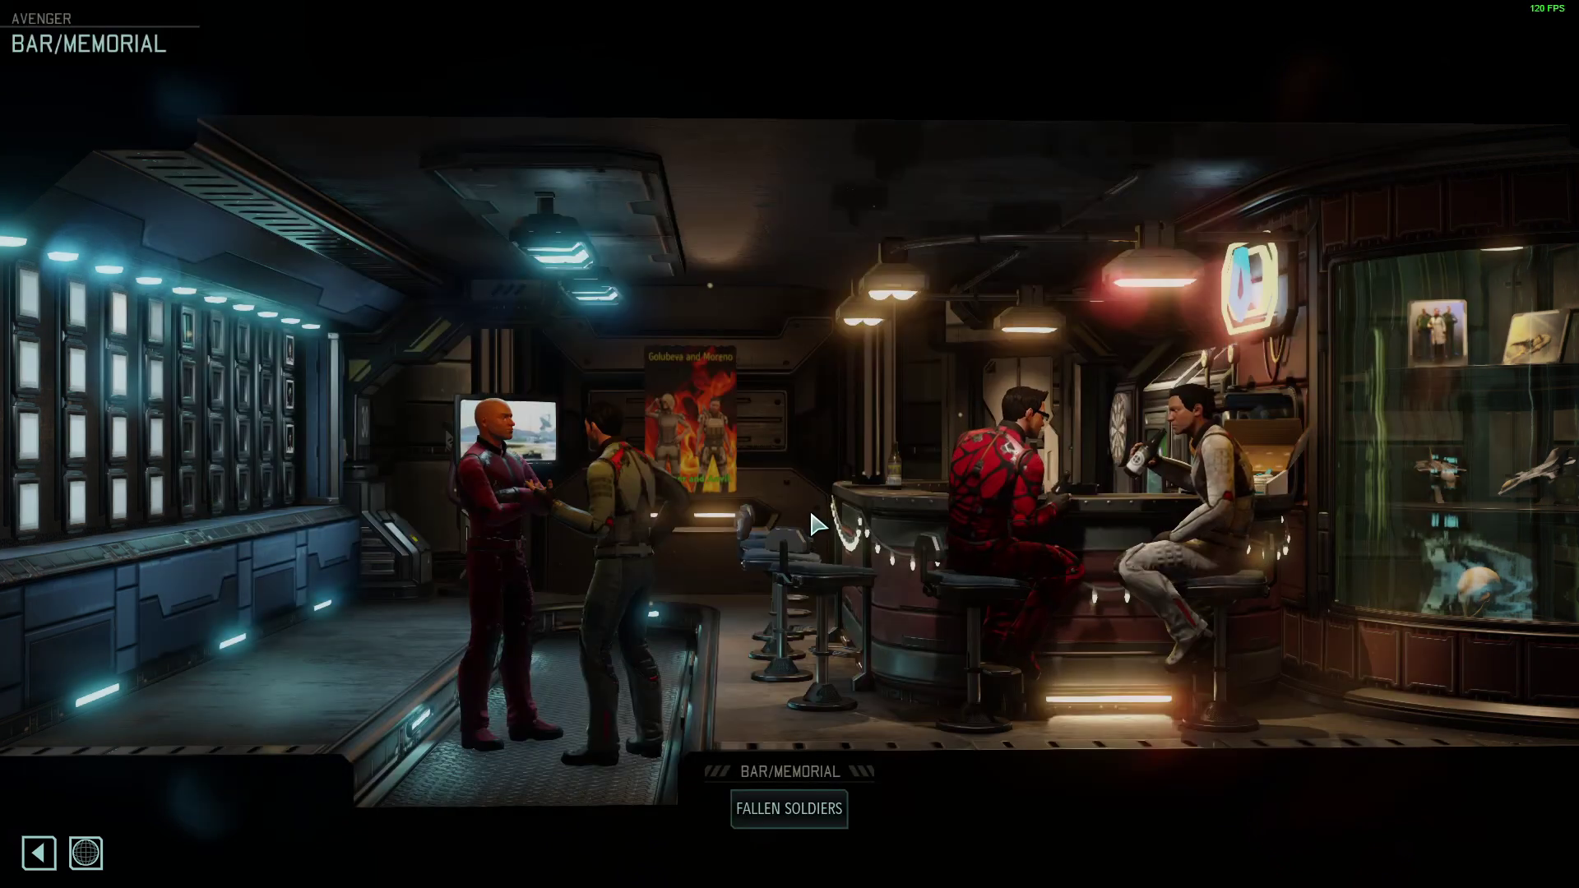
pyautogui.press('Escape')
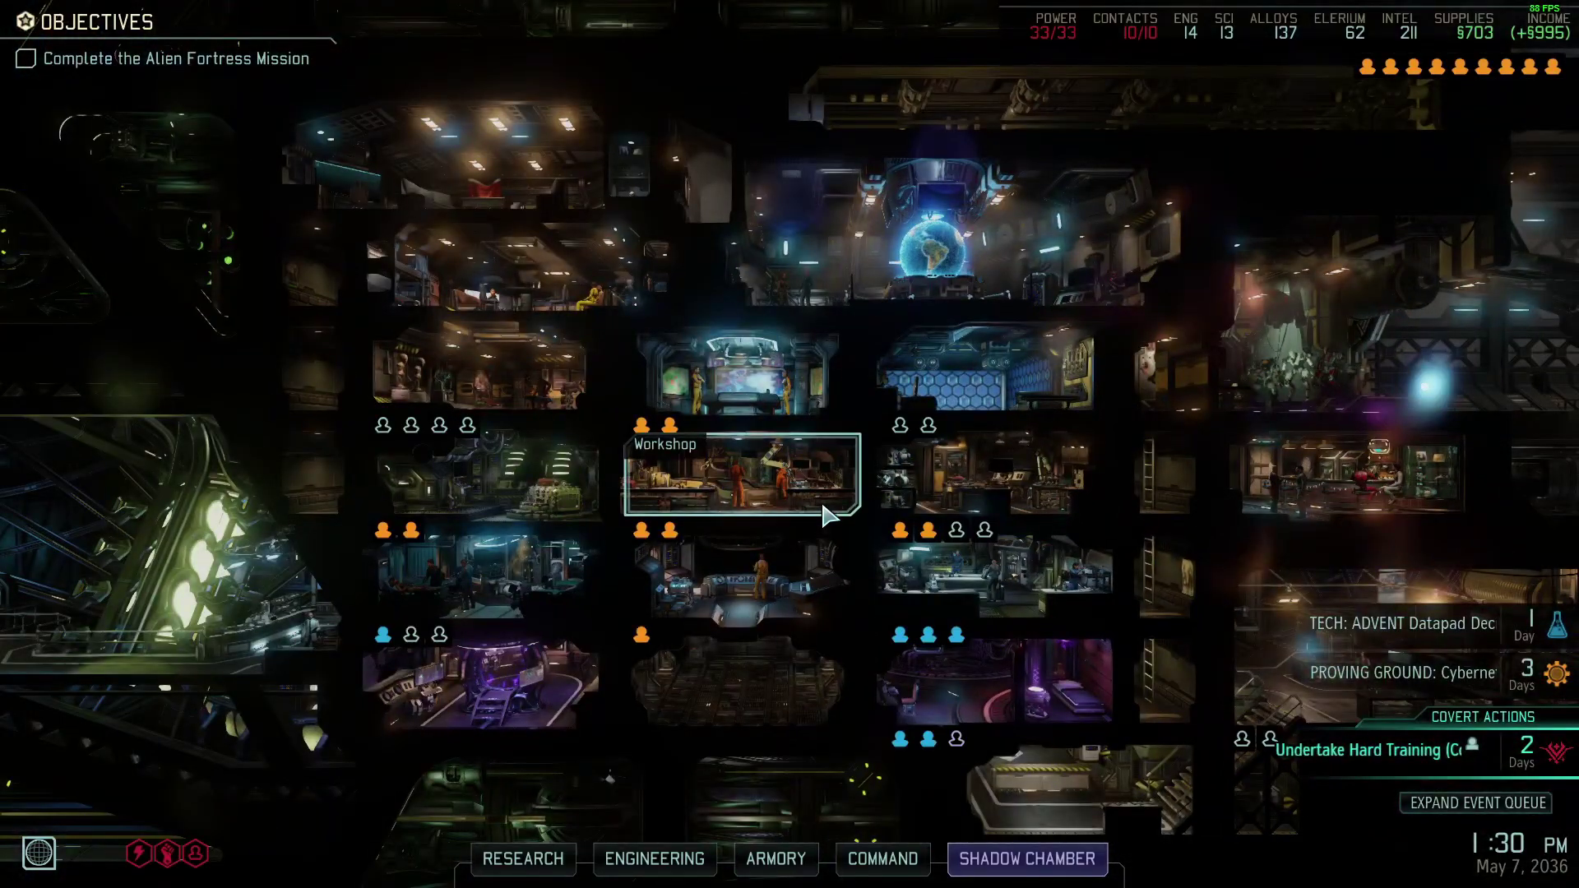
# Switch to XCOM Alternative Mod Launcher and minimise the OBS window behind it.
pyautogui.click(825, 515)
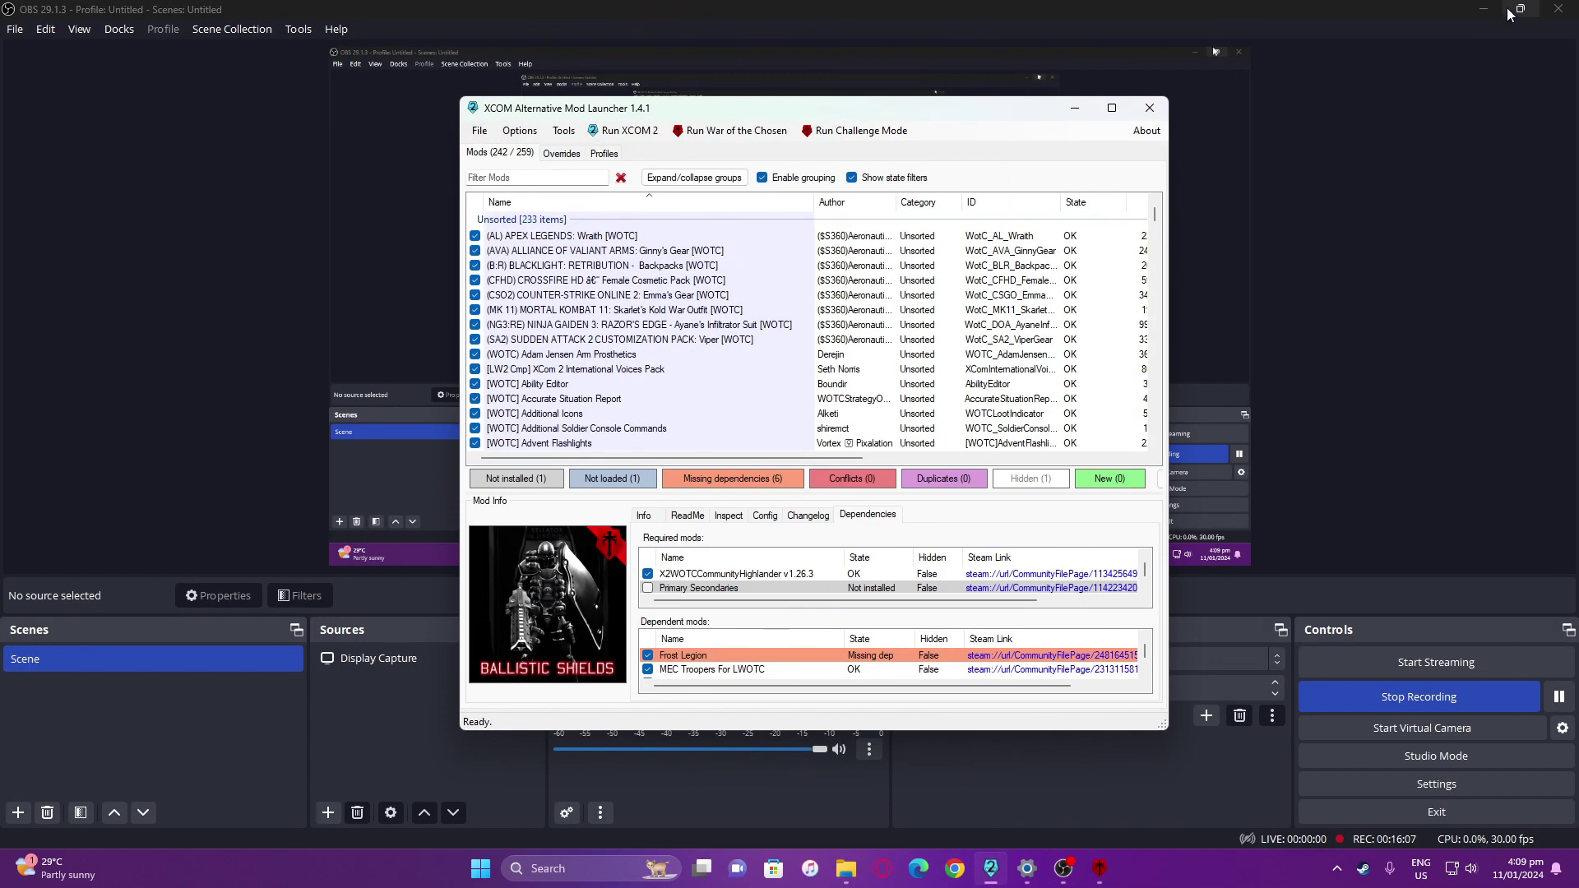
pyautogui.click(1490, 13)
pyautogui.click(1488, 10)
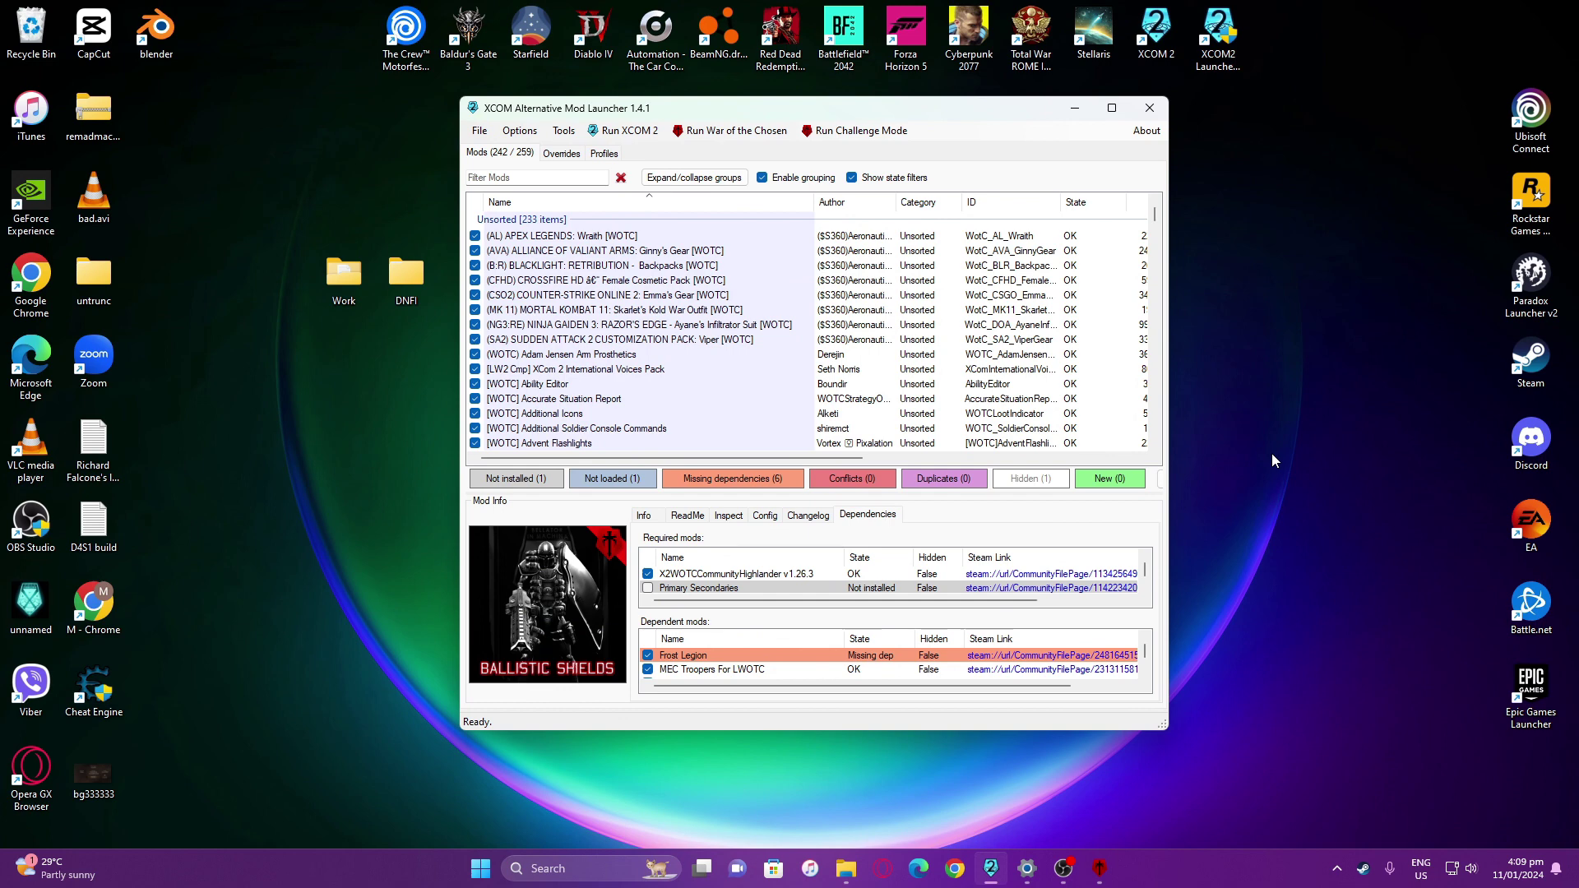
# Filter the mod list by "class".
pyautogui.click(511, 177)
pyautogui.write('classes')
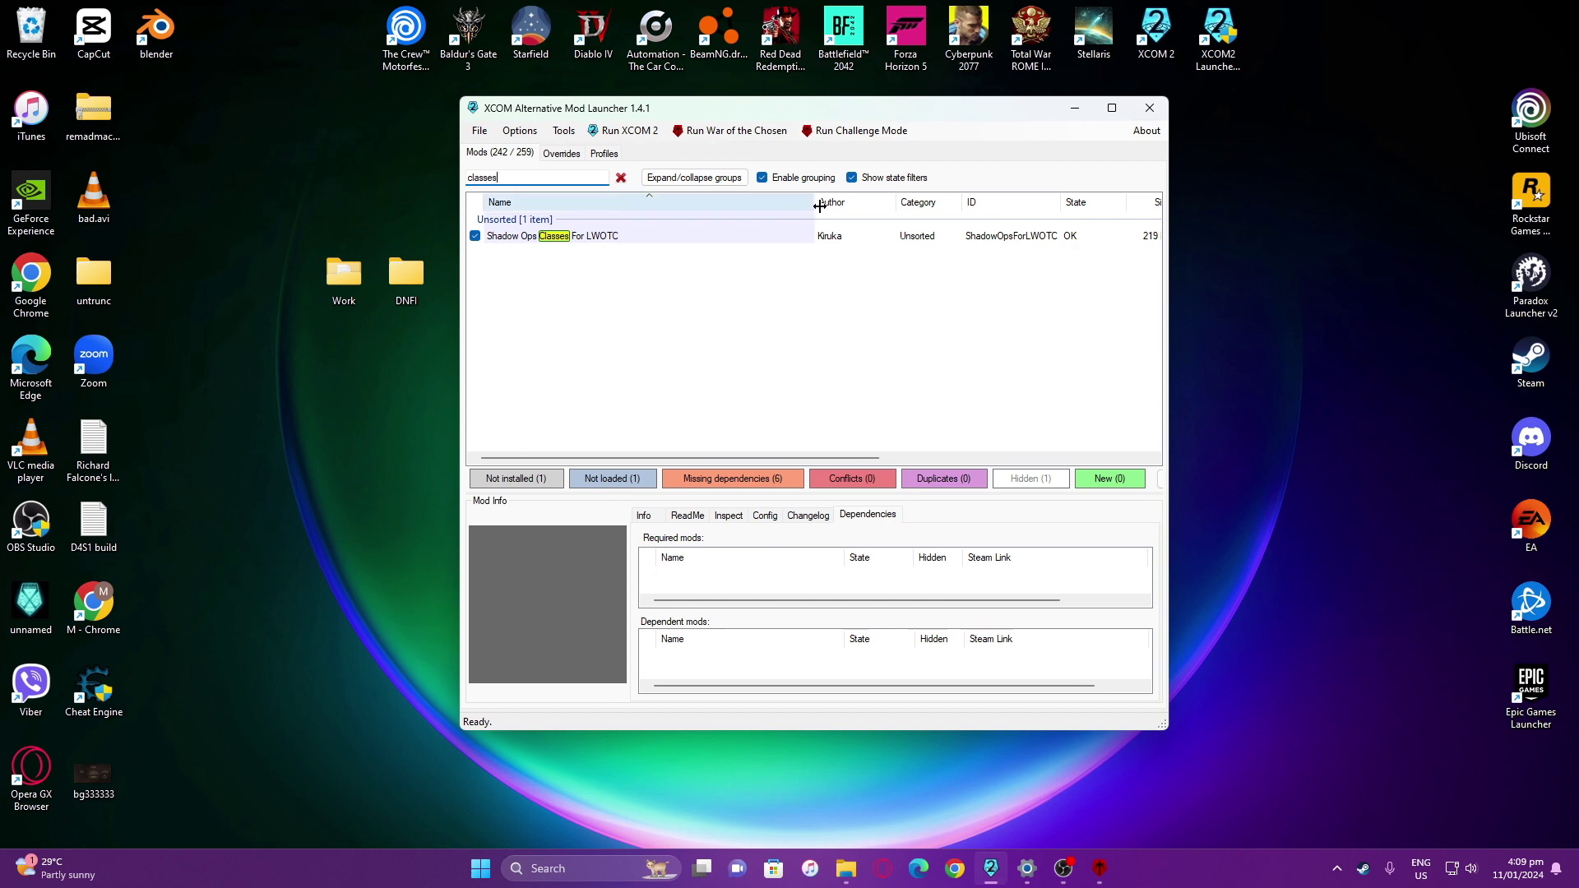
pyautogui.press('BackSpace')
pyautogui.press('BackSpace')
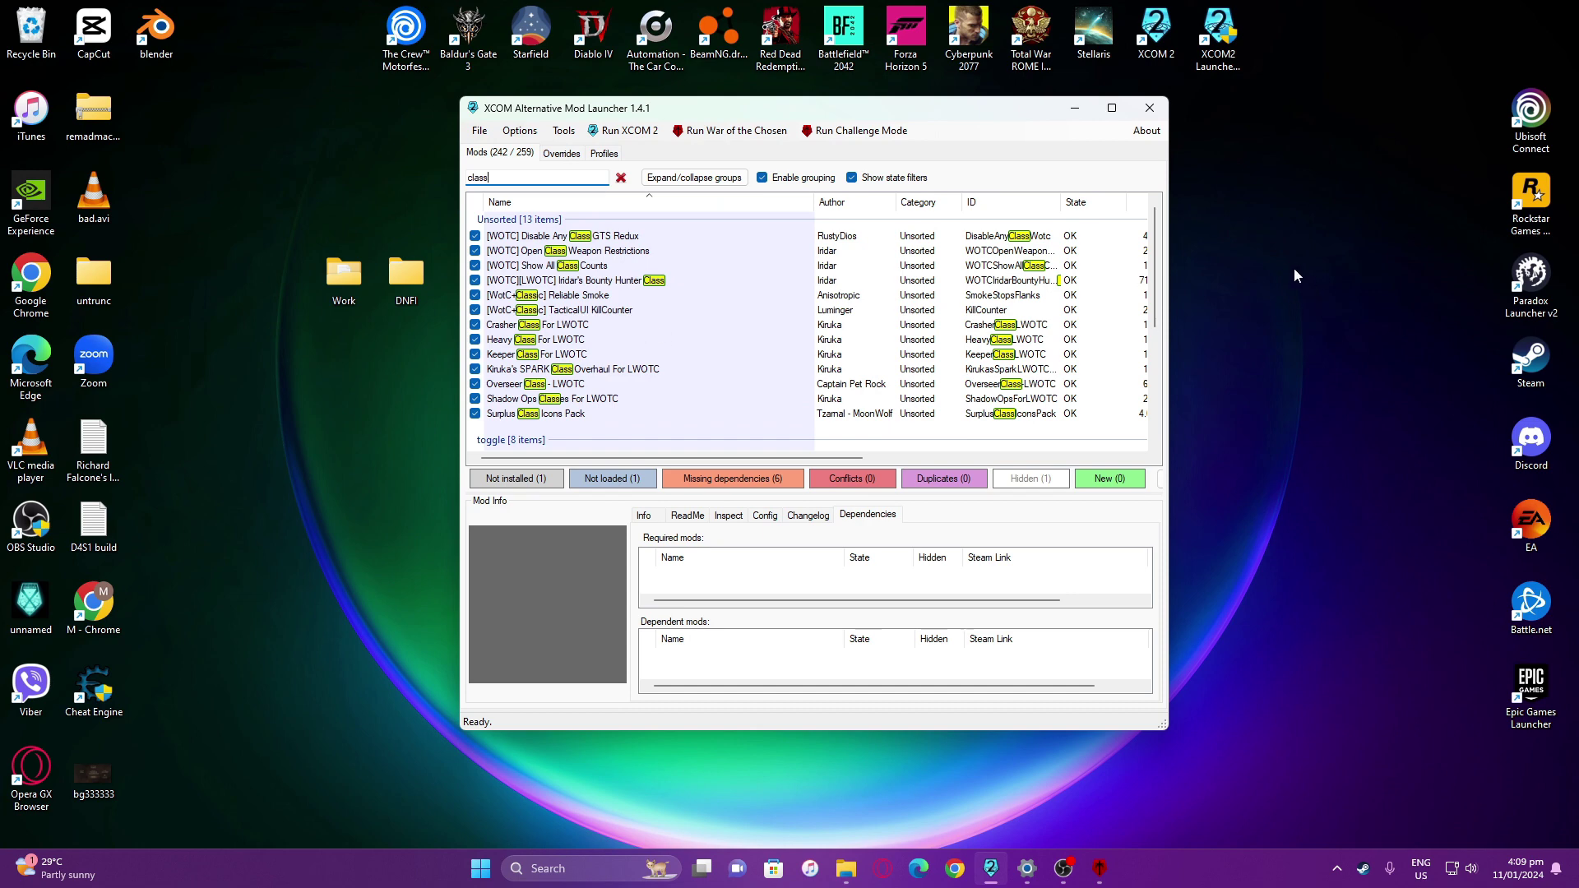
# Inspect the dependencies of the Shadow Ops, Crasher, Keeper, Heavy and Overseer class mods in the Unsorted group.
pyautogui.scroll(-1, 1160, 297)
pyautogui.scroll(1, 1160, 298)
pyautogui.click(598, 401)
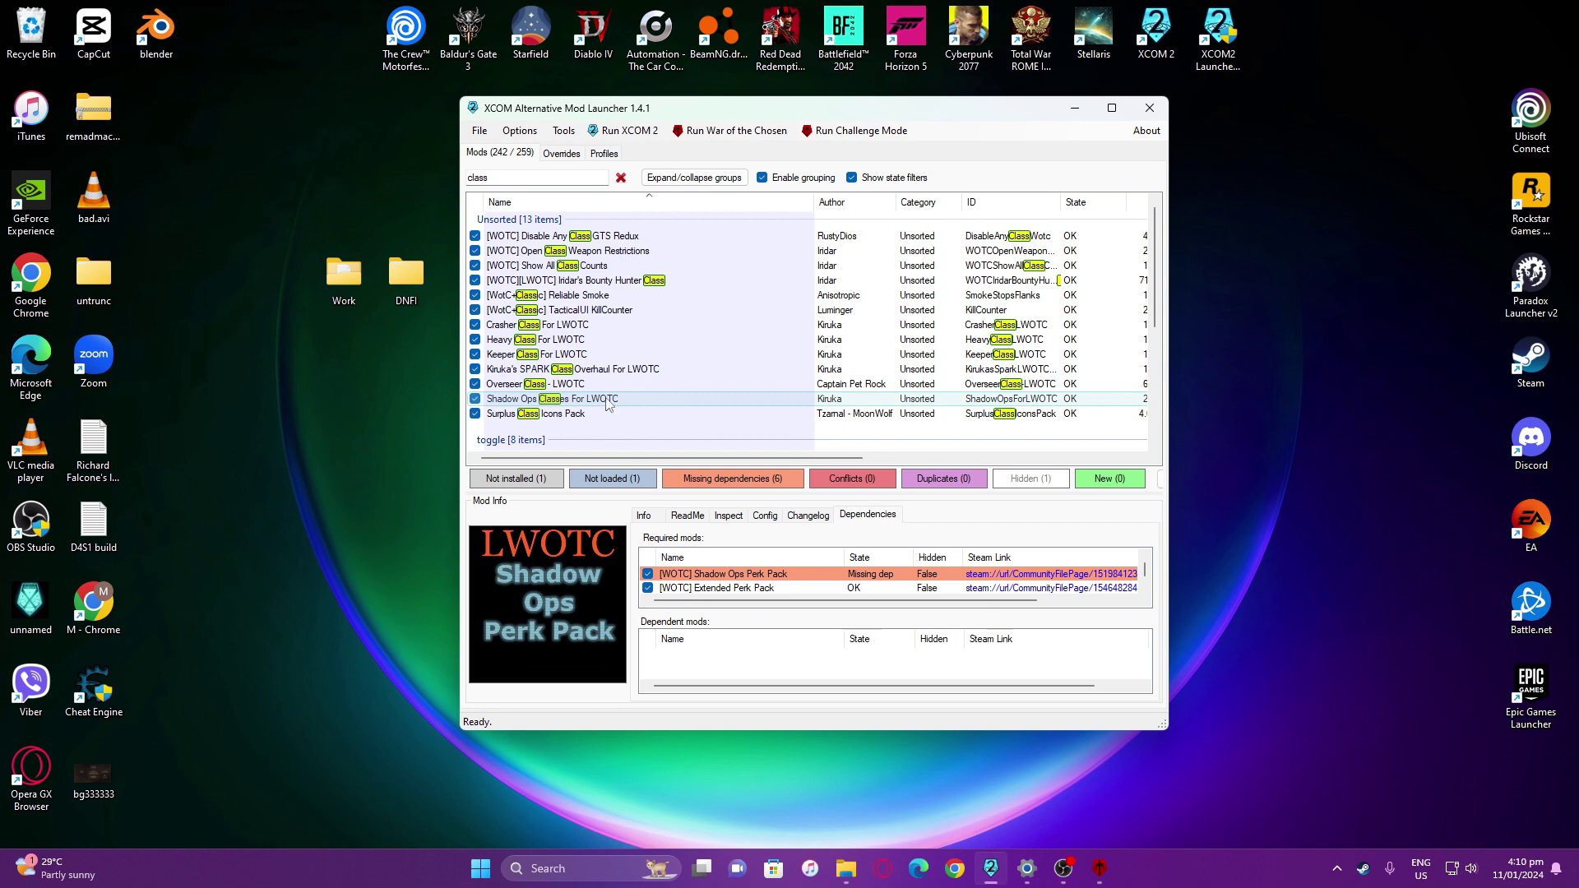
pyautogui.click(582, 327)
pyautogui.click(576, 355)
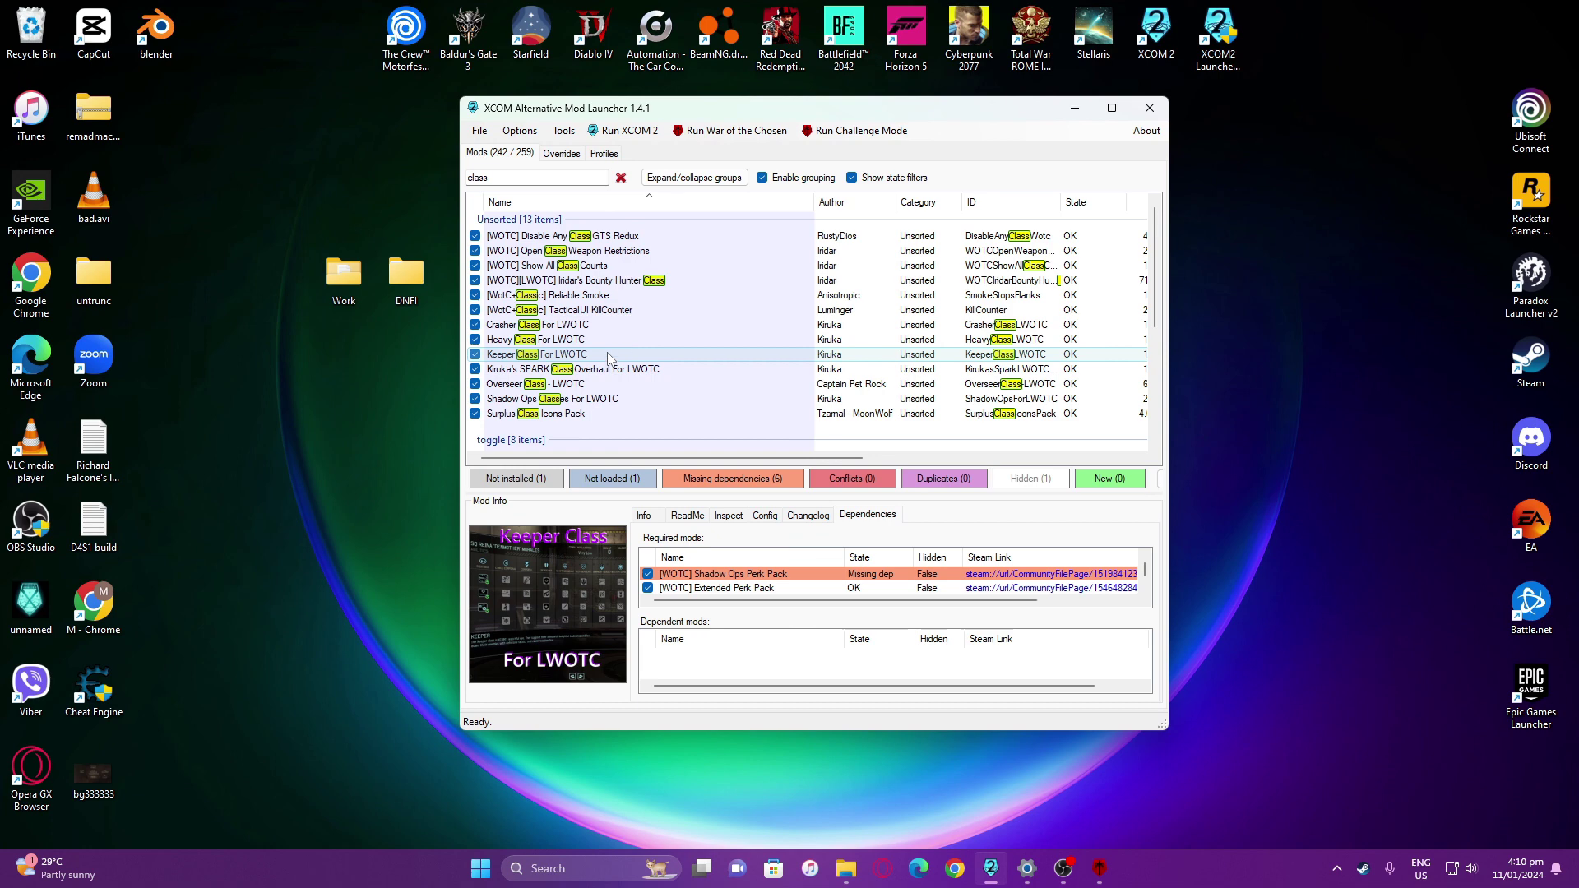
pyautogui.click(609, 326)
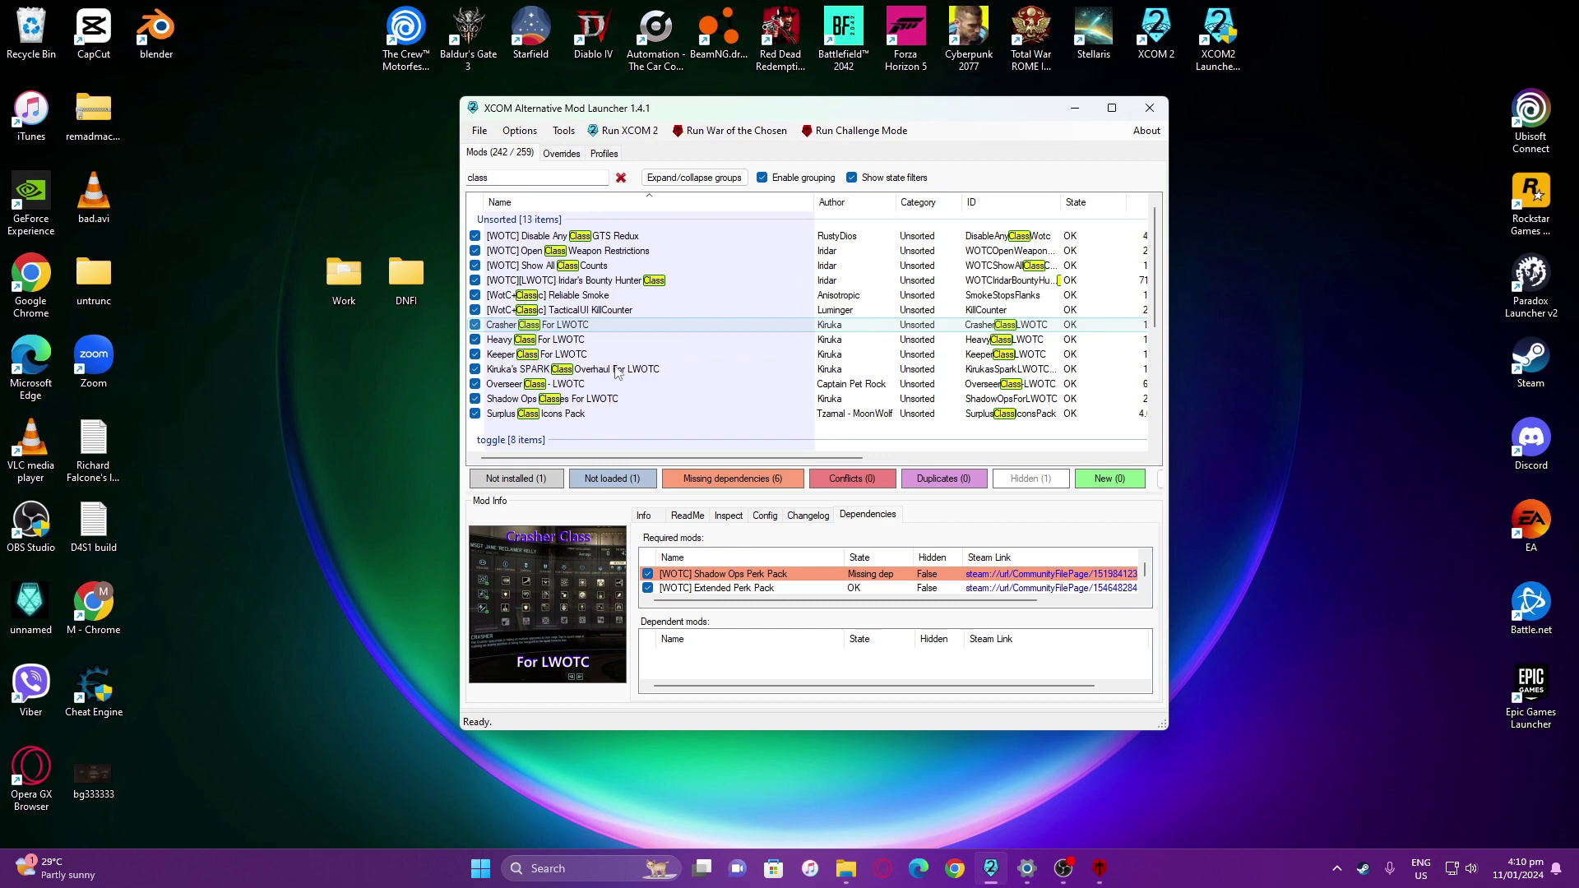
pyautogui.click(557, 341)
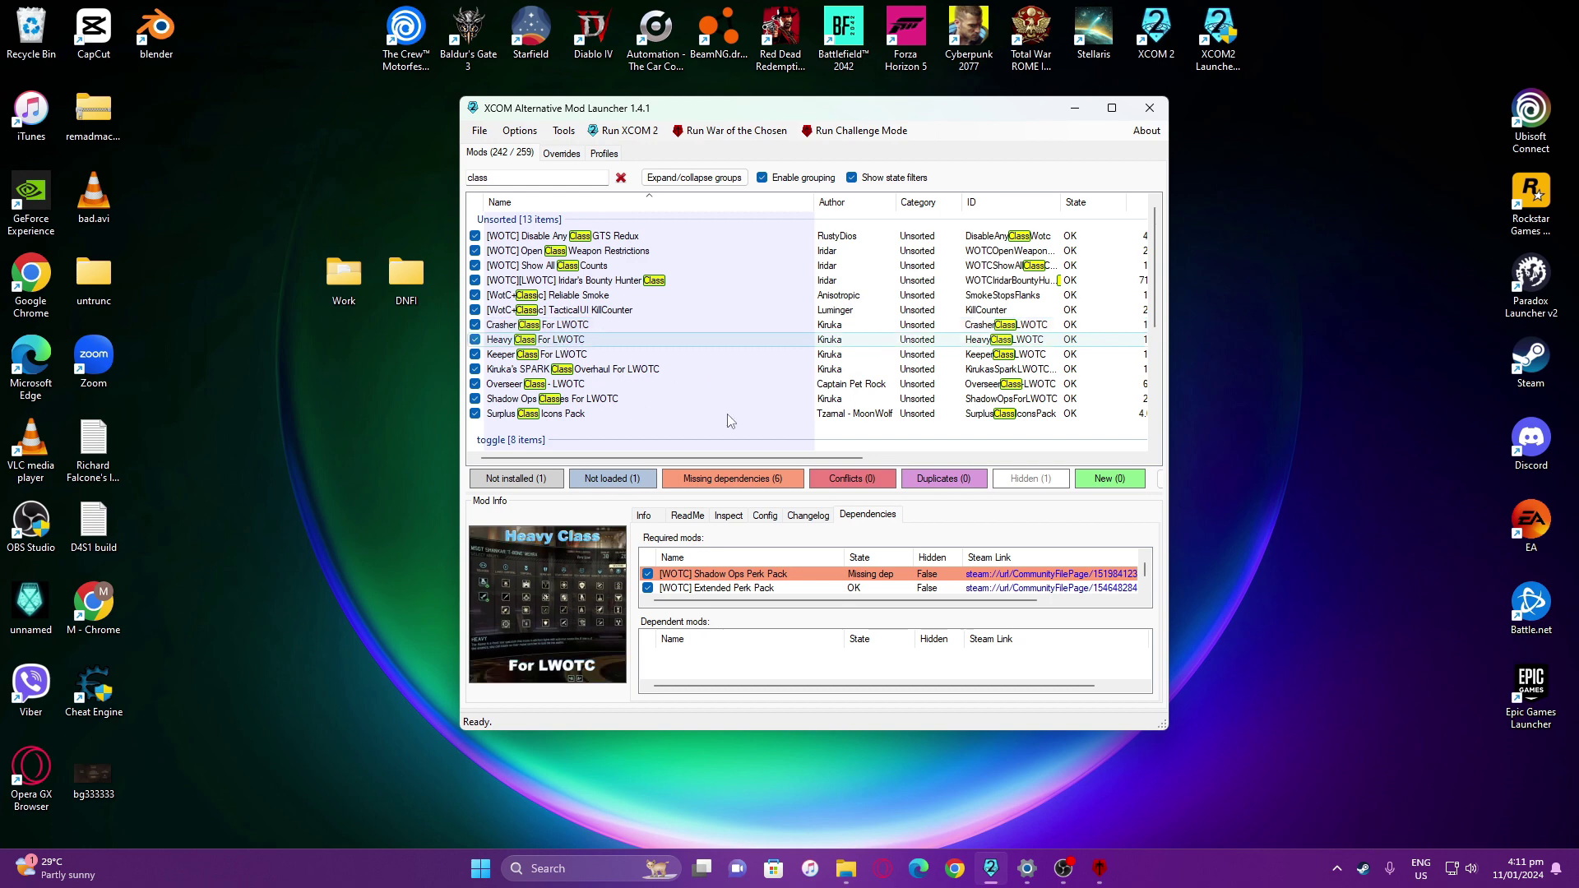
pyautogui.click(566, 387)
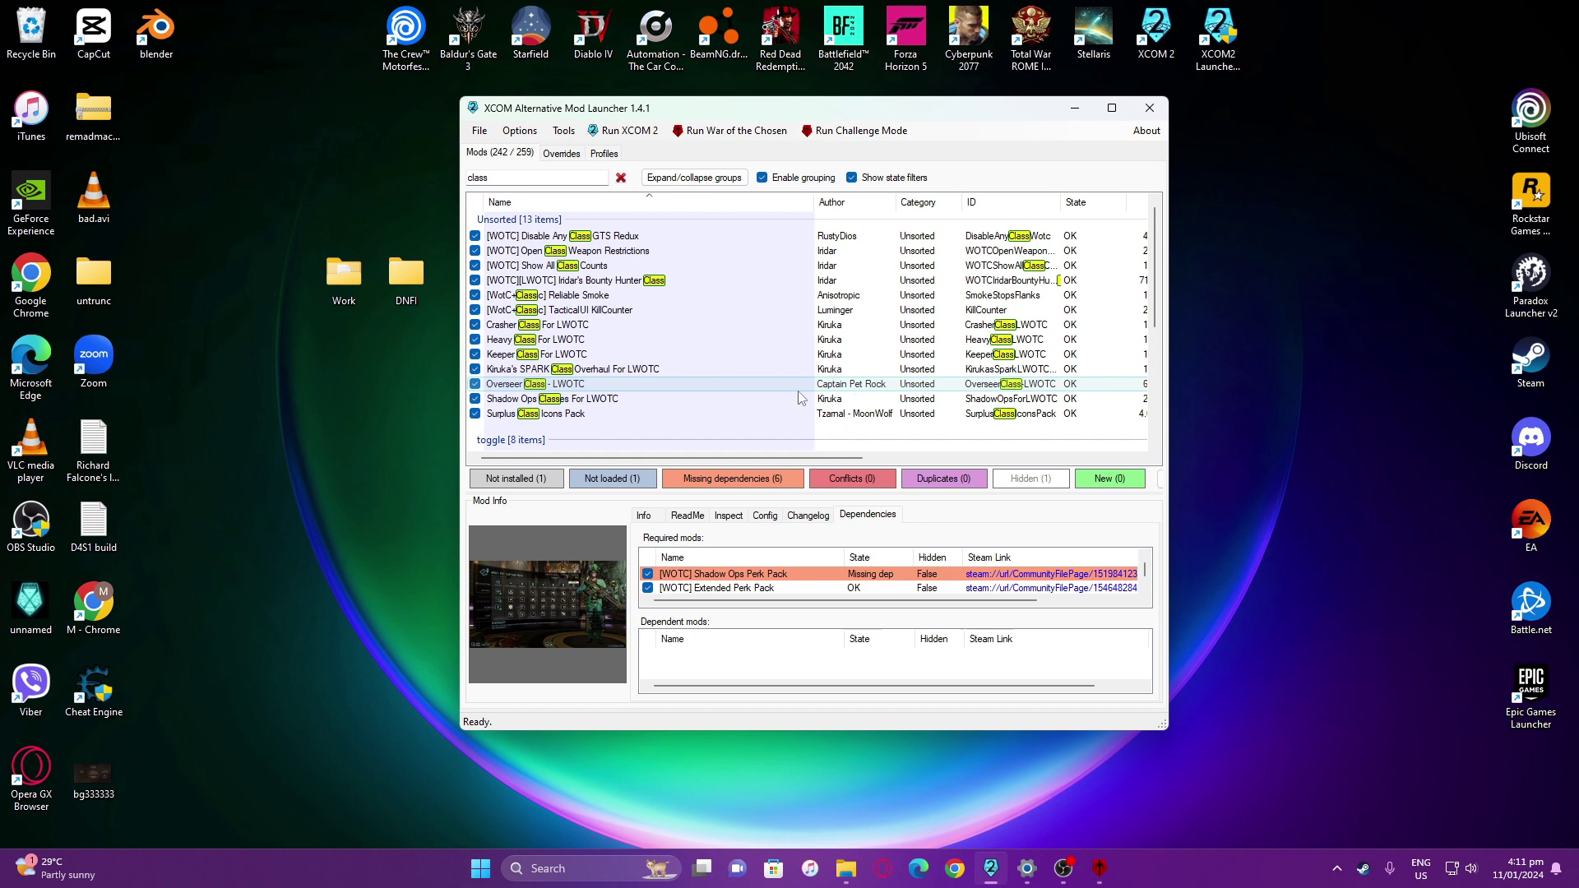
# Examine the class mods in the toggle and 4/17 groups, including the dependencies of Ninja Class - LWOTC.
pyautogui.moveTo(1158, 316); pyautogui.dragTo(1151, 440)
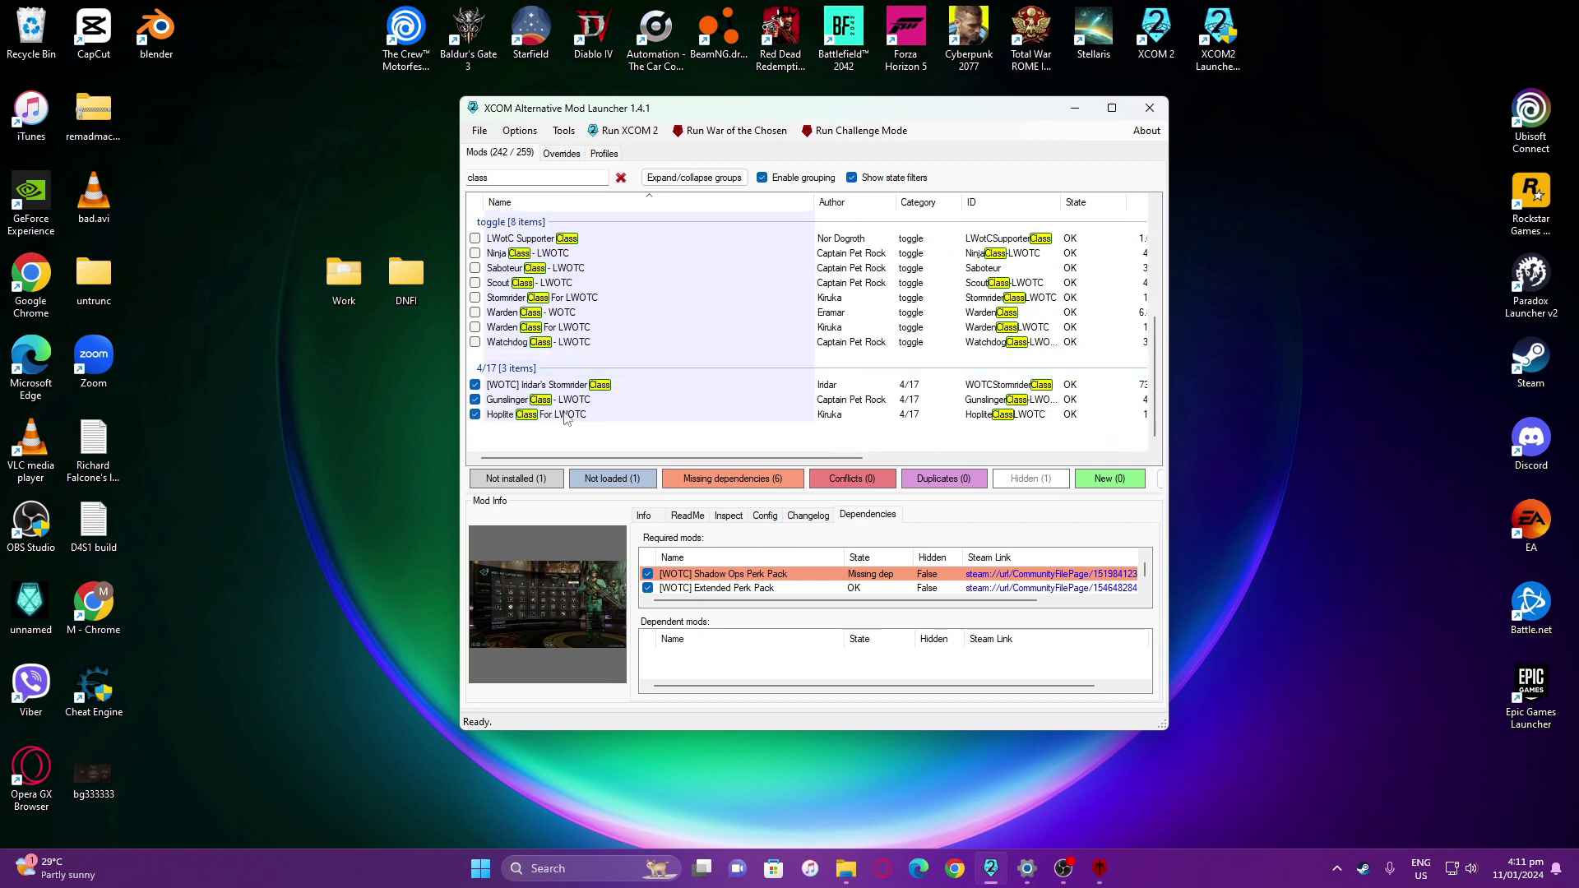
pyautogui.moveTo(1156, 386); pyautogui.dragTo(1162, 449)
pyautogui.scroll(2, 1155, 419)
pyautogui.scroll(-2, 1155, 420)
pyautogui.scroll(1, 1164, 401)
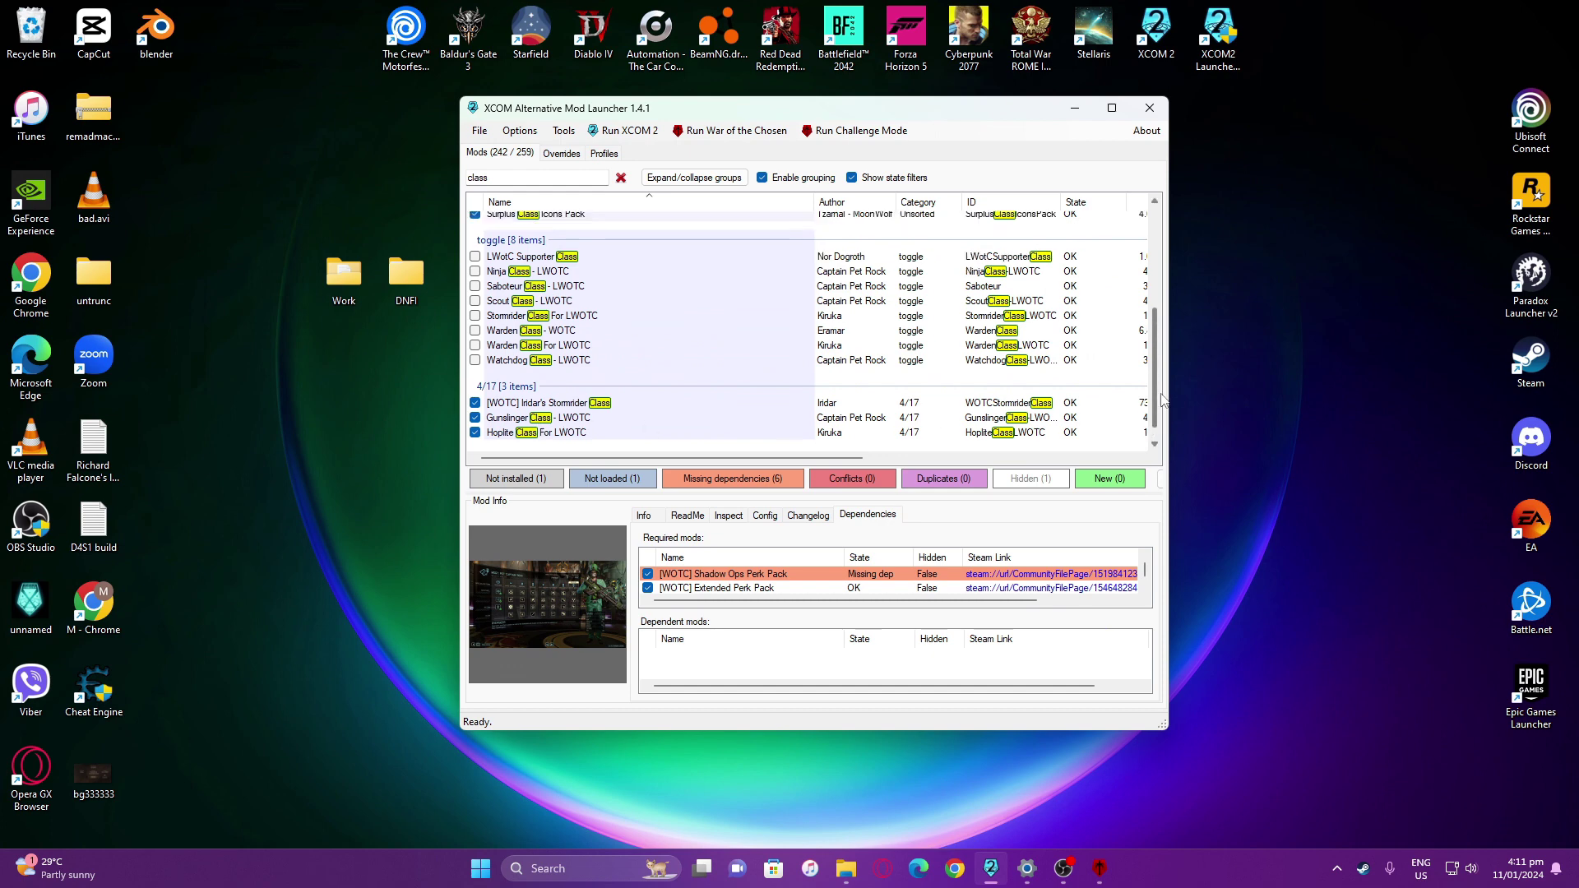
pyautogui.scroll(1, 1162, 401)
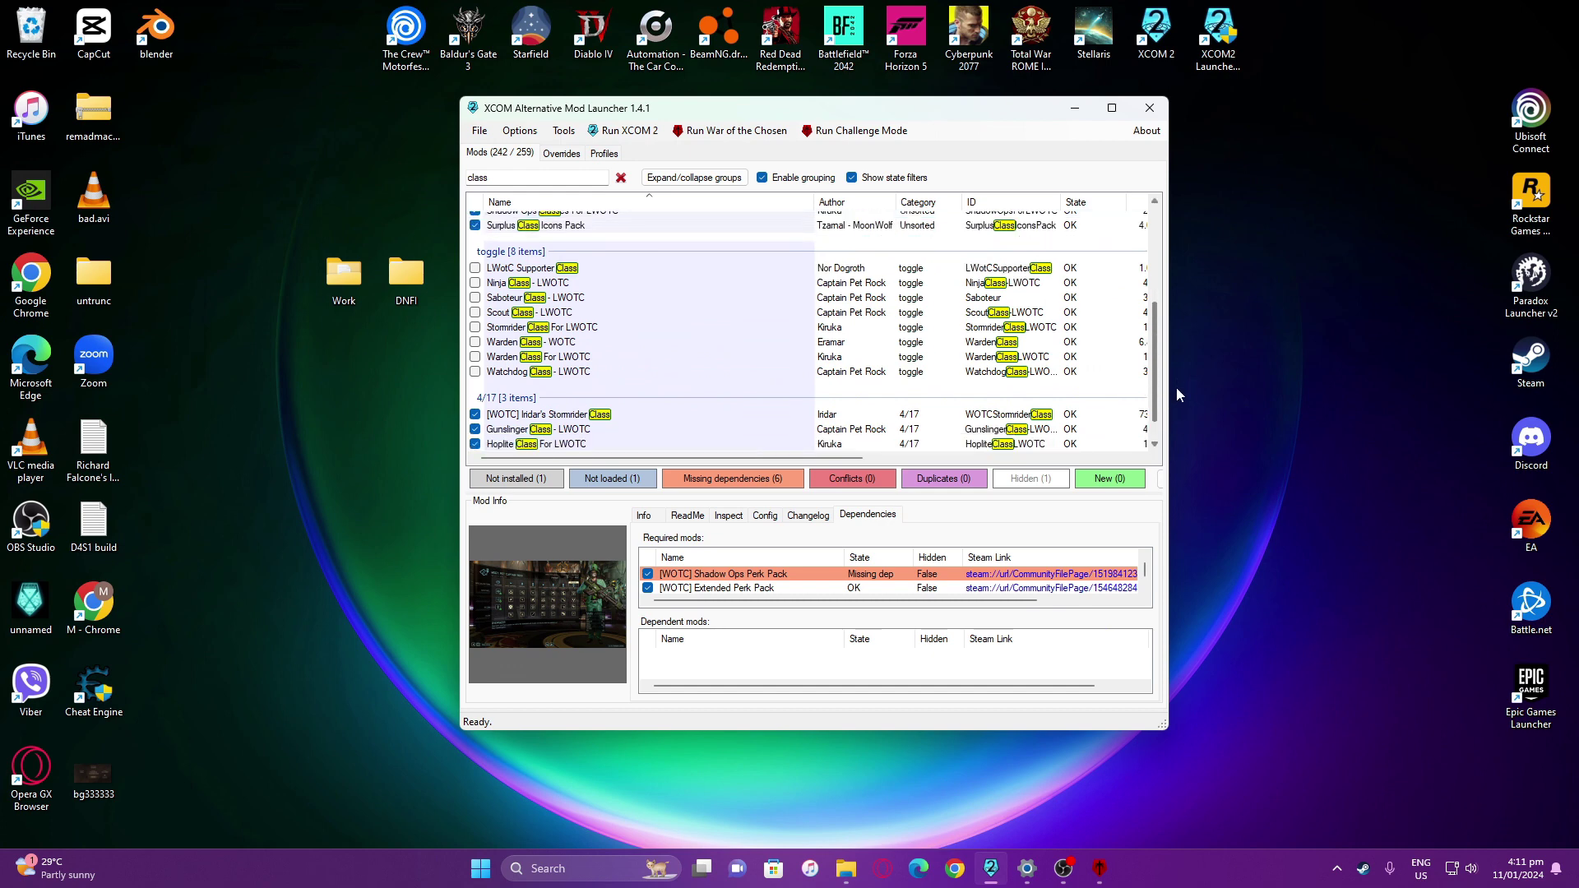
pyautogui.scroll(3, 1176, 395)
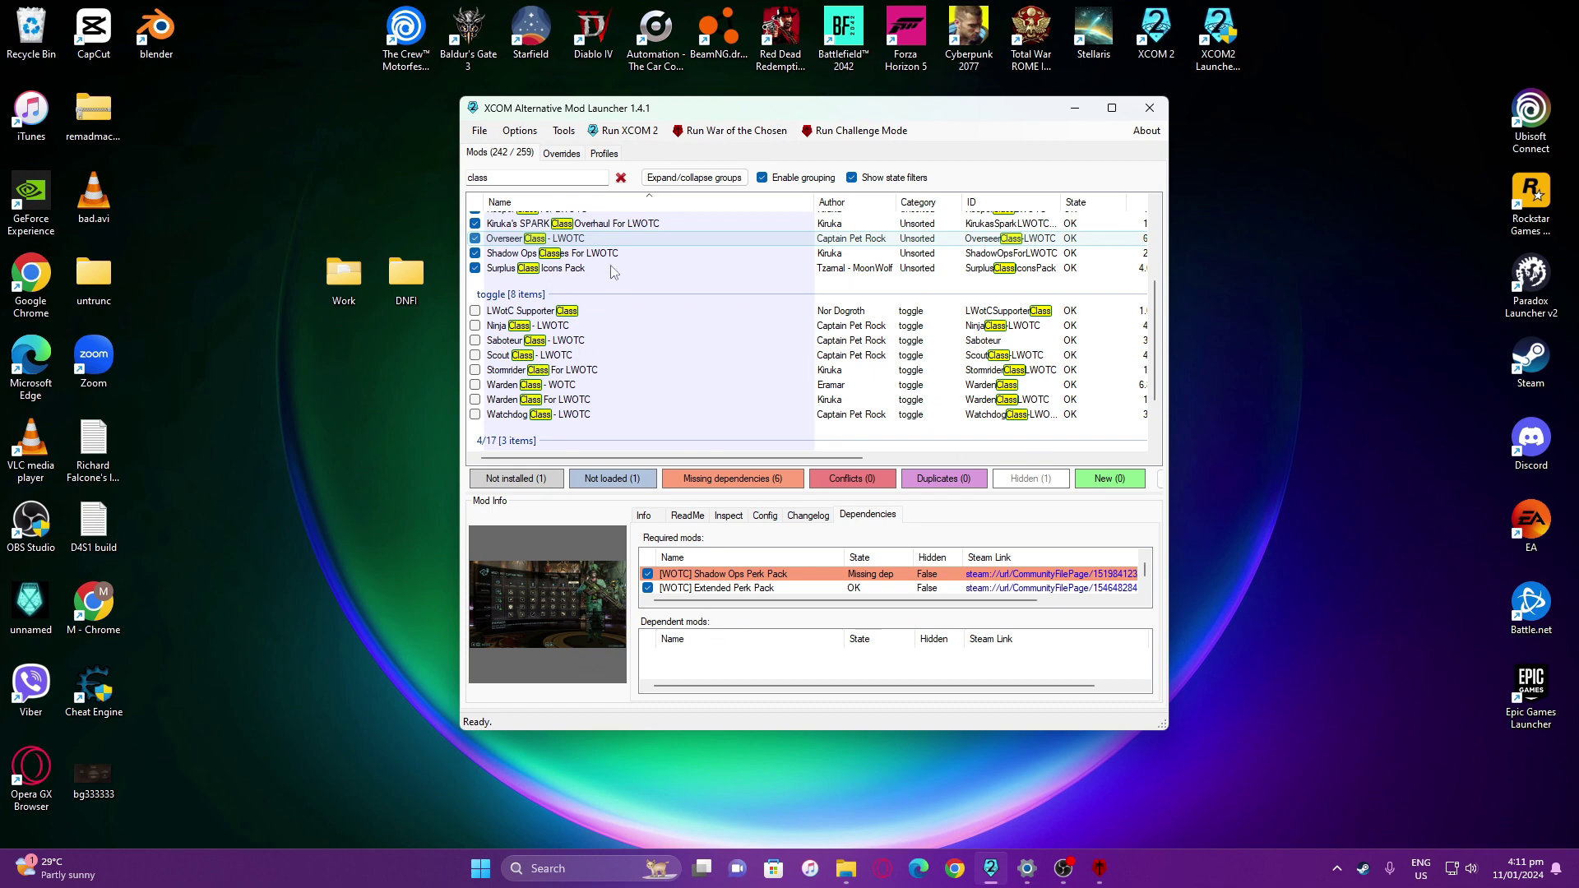
pyautogui.click(563, 327)
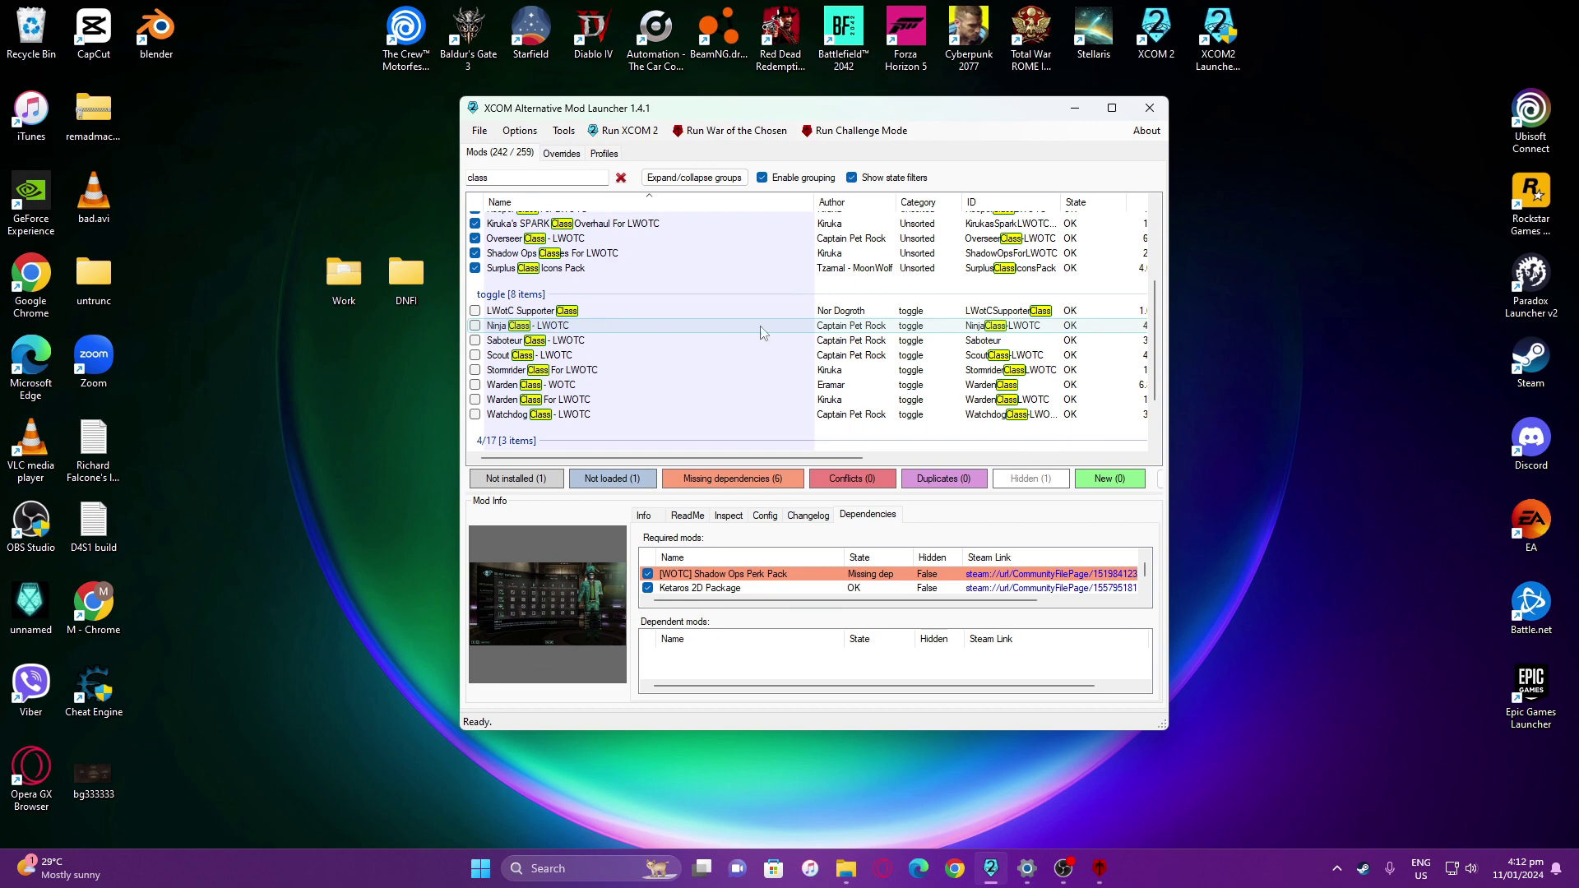
pyautogui.scroll(1, 1162, 380)
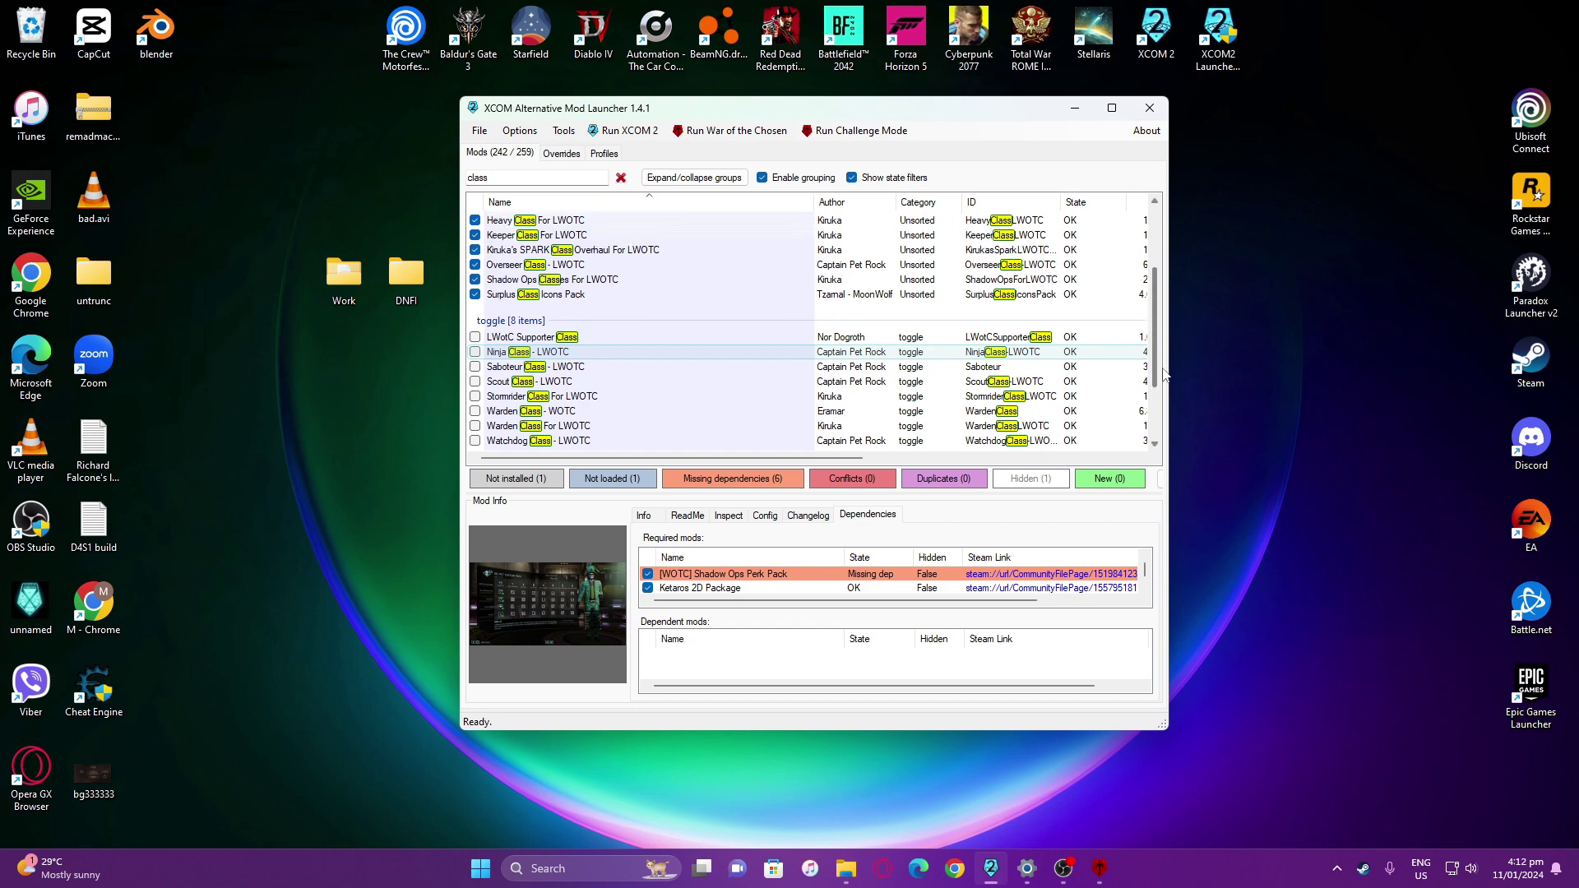
pyautogui.scroll(-2, 609, 329)
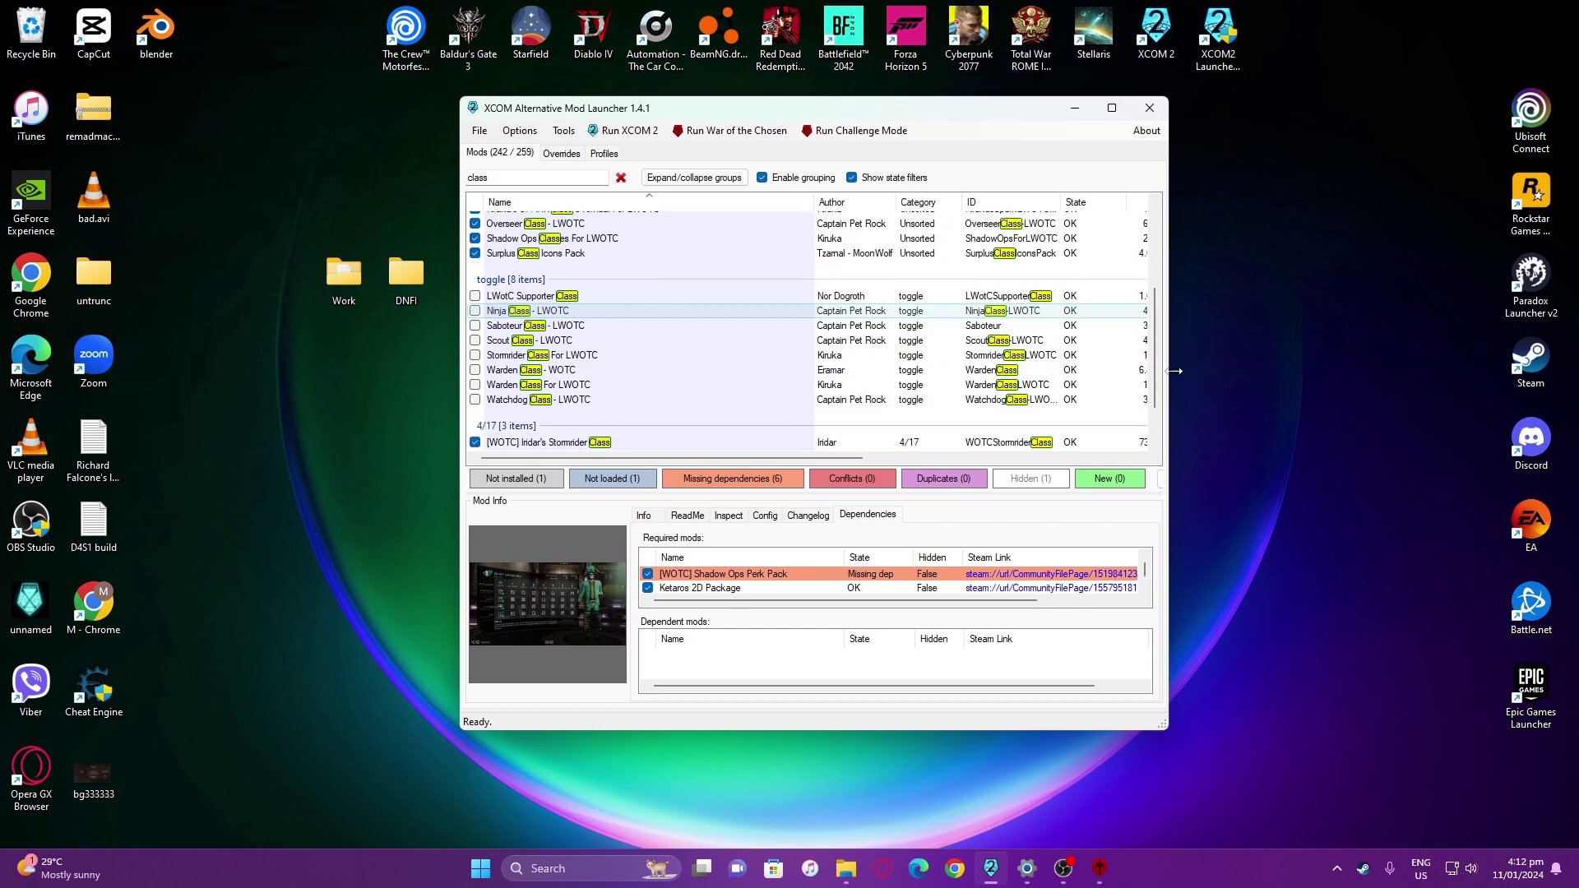
pyautogui.moveTo(1156, 371); pyautogui.dragTo(1163, 384)
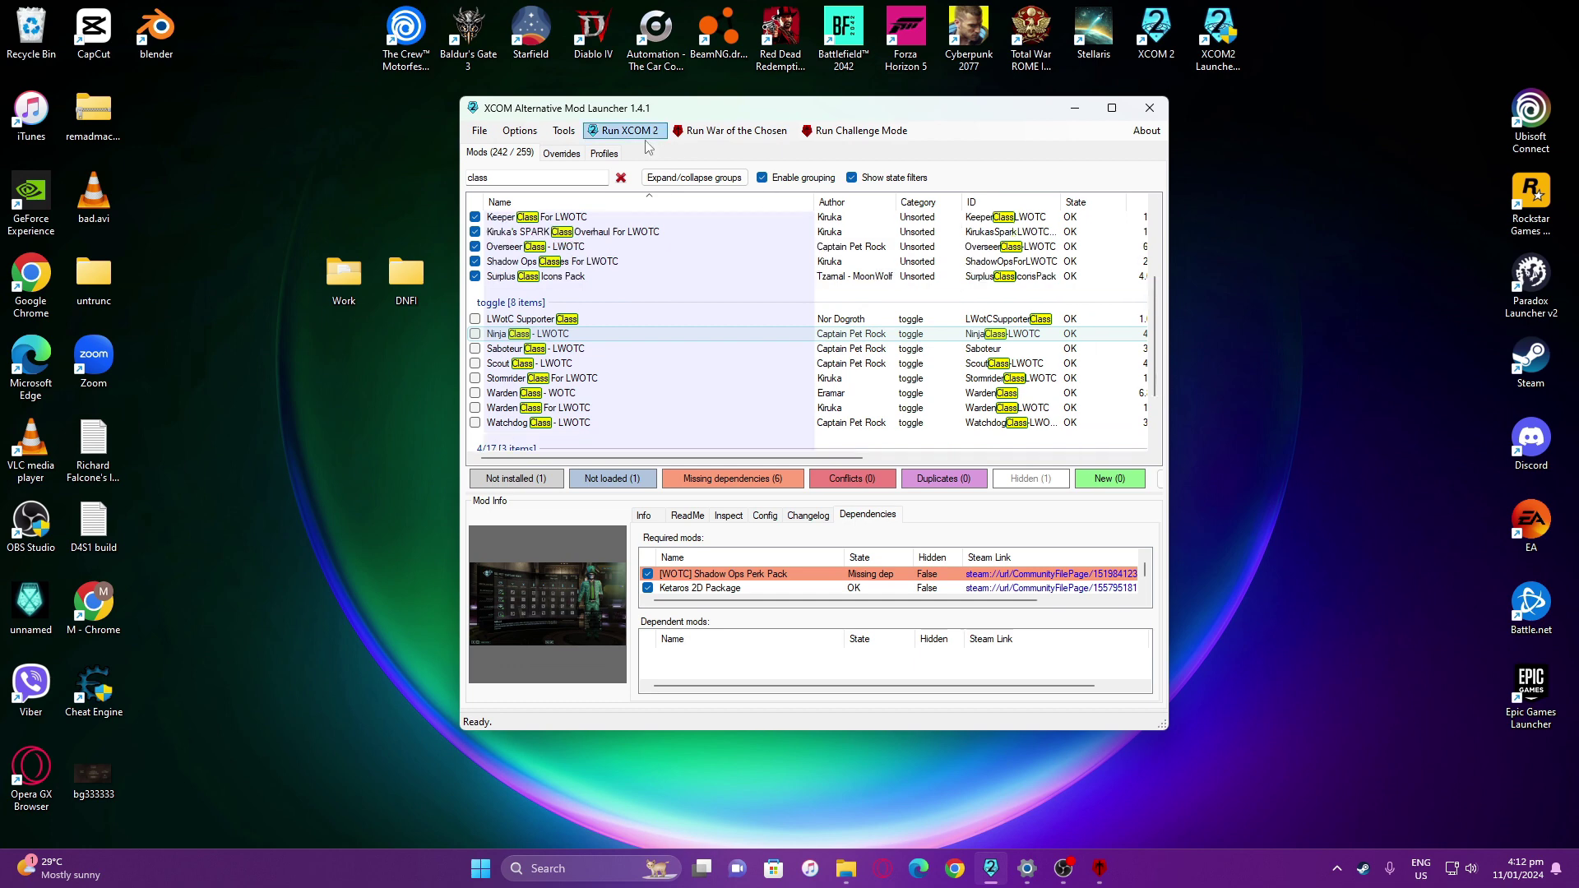
# Clear the mod filter and inspect the Battle Rifles and Strike Rifles, Hack Plus and Extract Corpses mods in the toggle group.
pyautogui.click(621, 178)
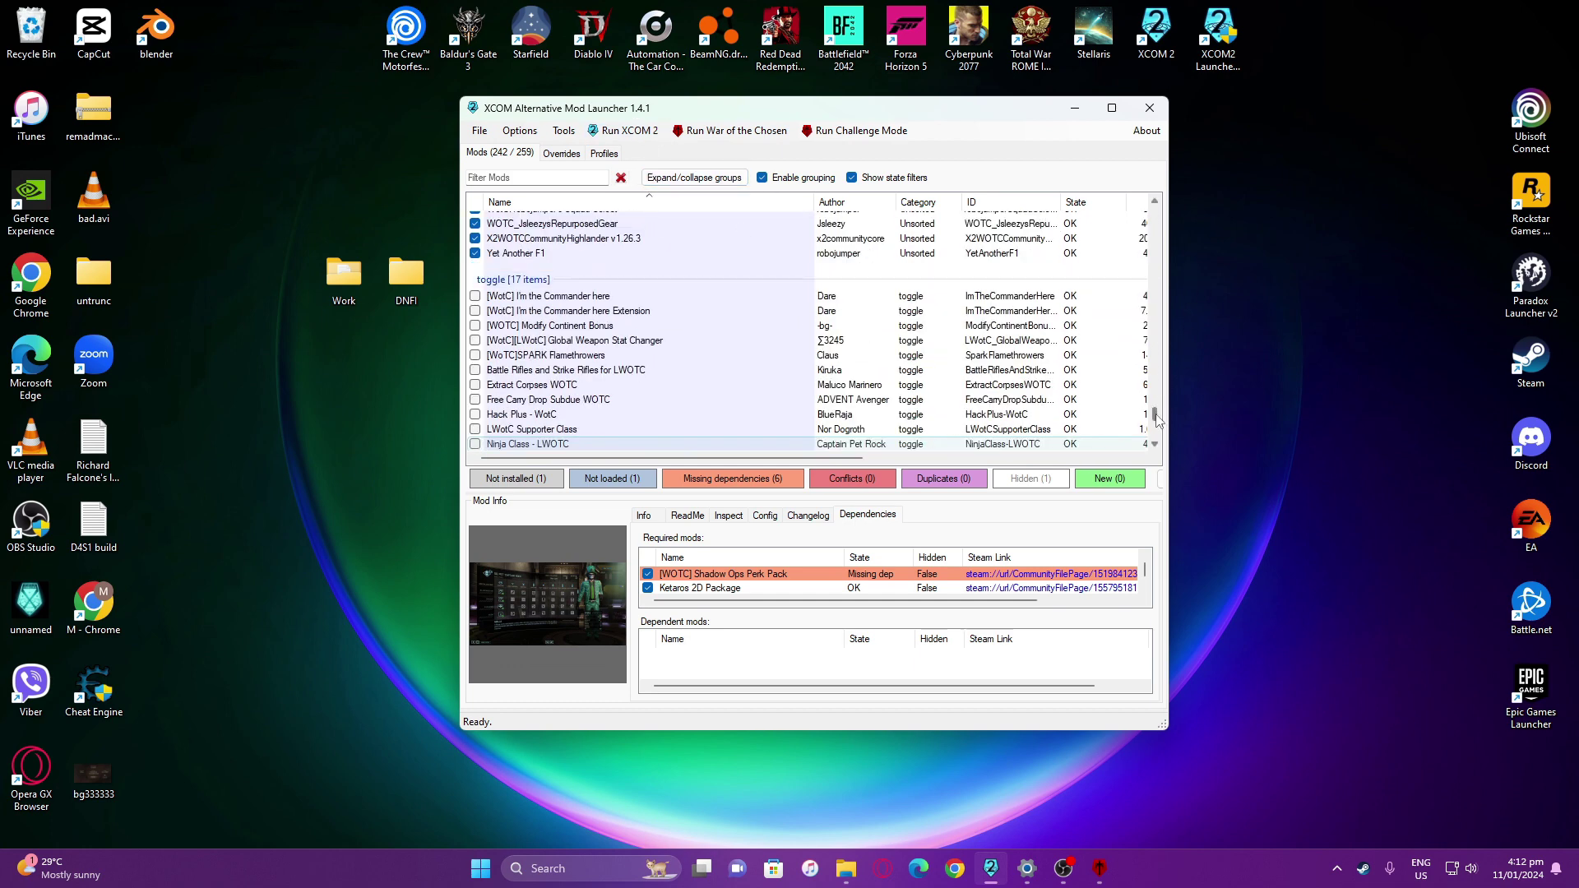
pyautogui.scroll(-3, 1165, 416)
pyautogui.scroll(1, 1165, 425)
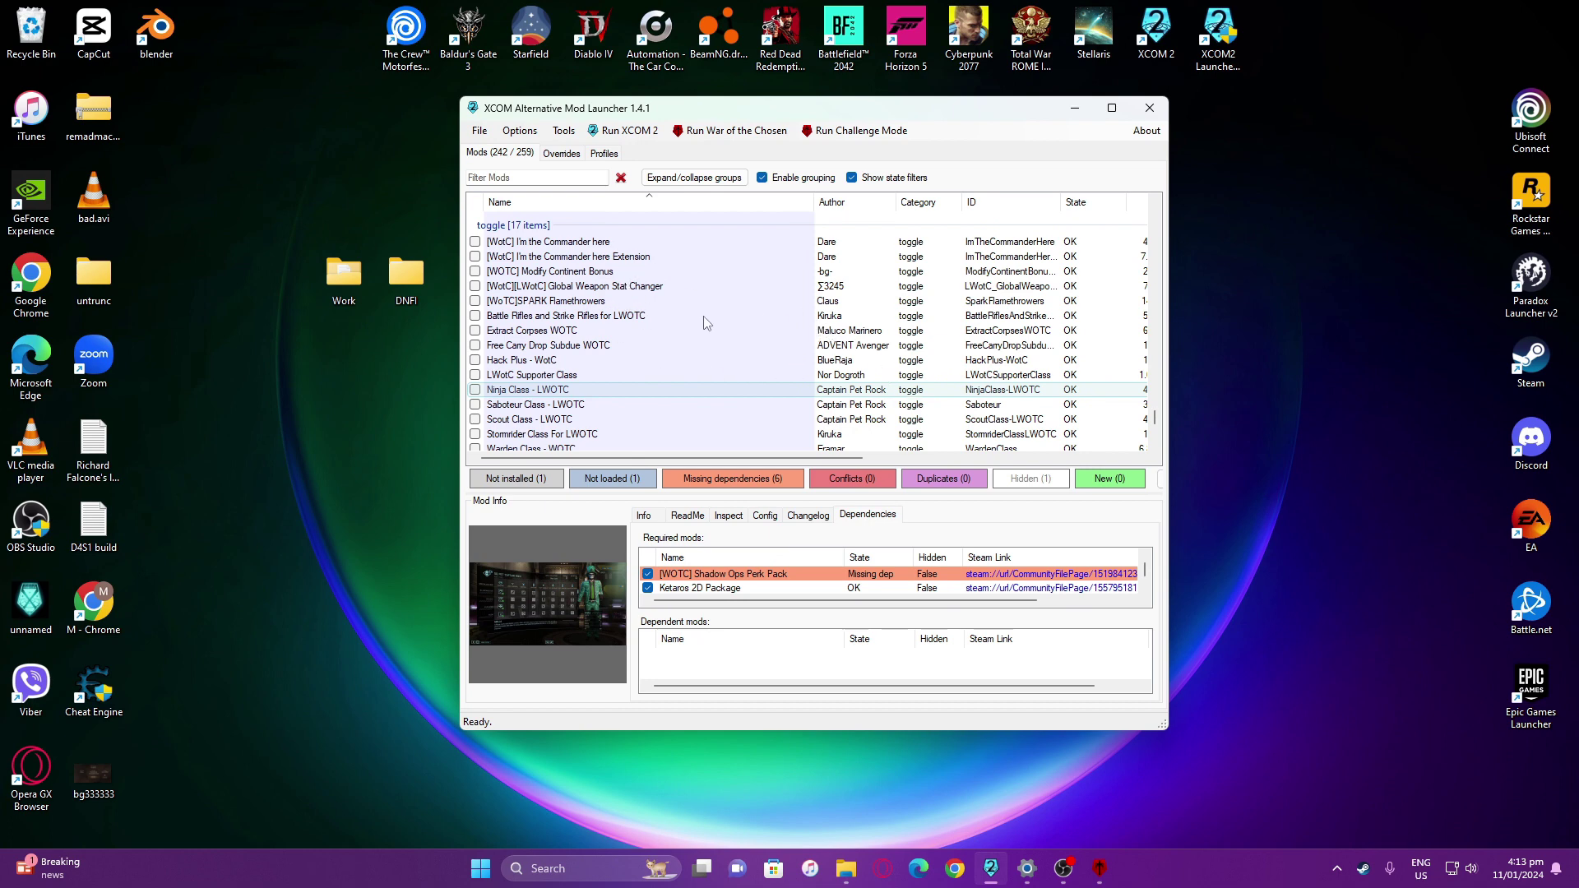
pyautogui.click(617, 317)
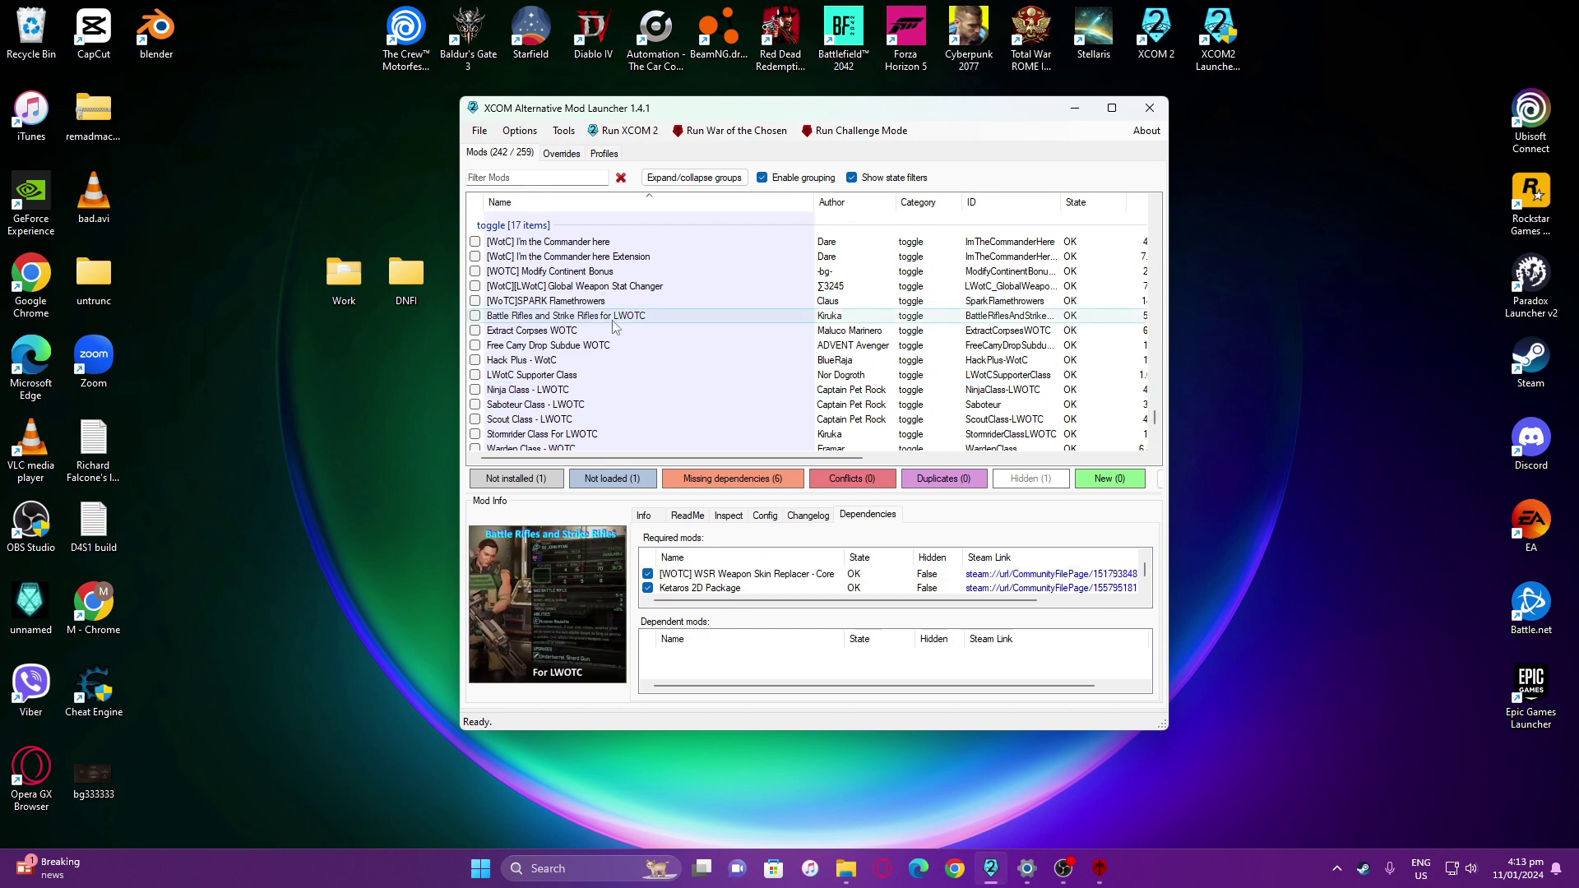
pyautogui.click(606, 330)
pyautogui.click(547, 360)
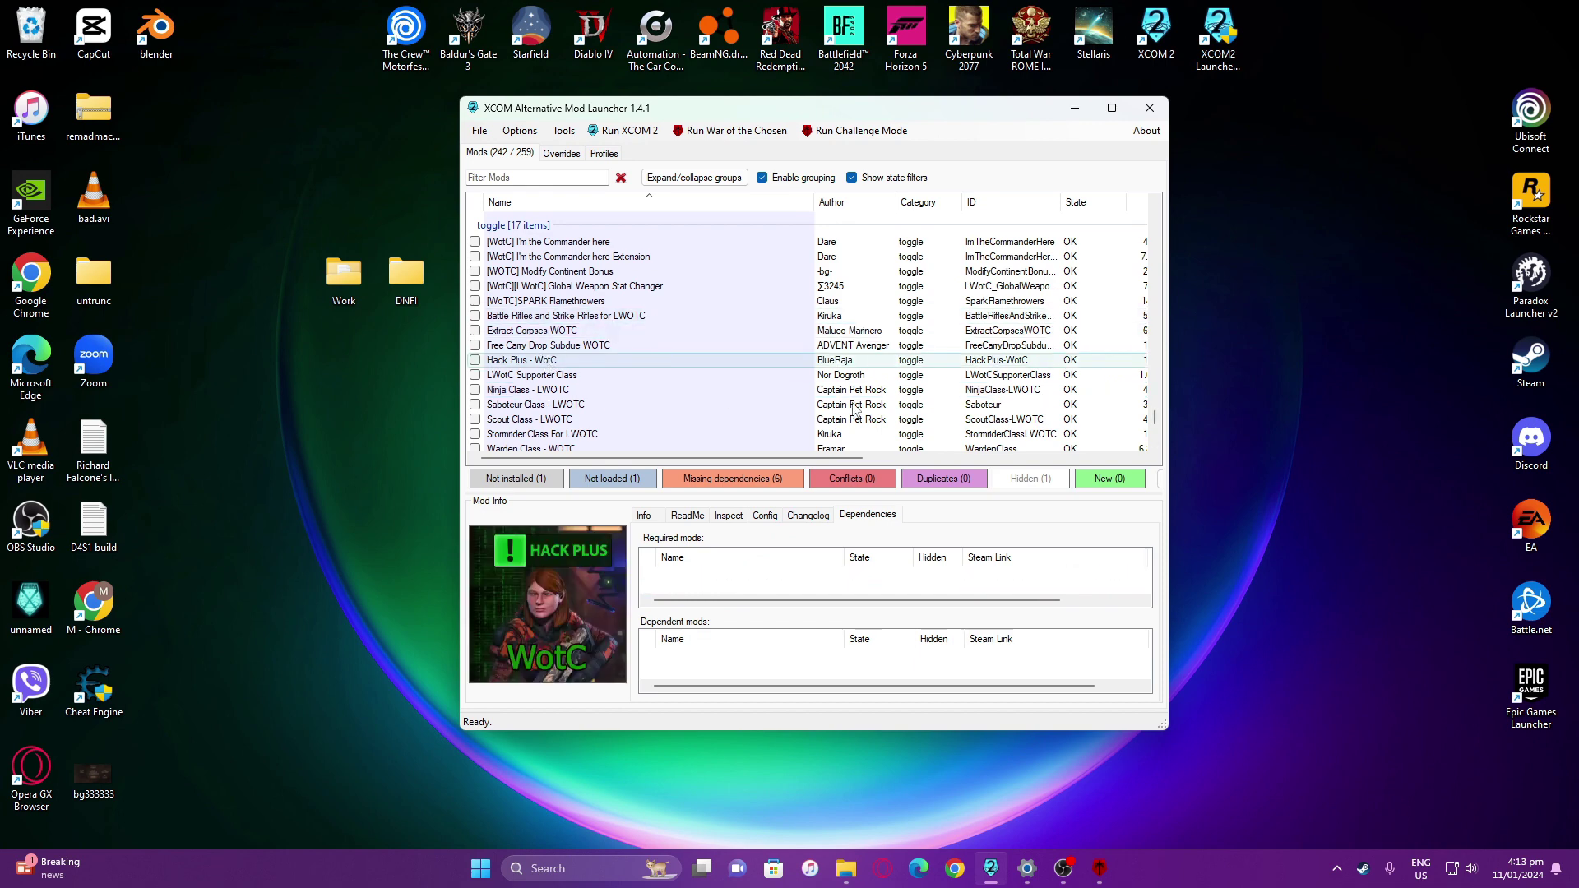
pyautogui.click(557, 331)
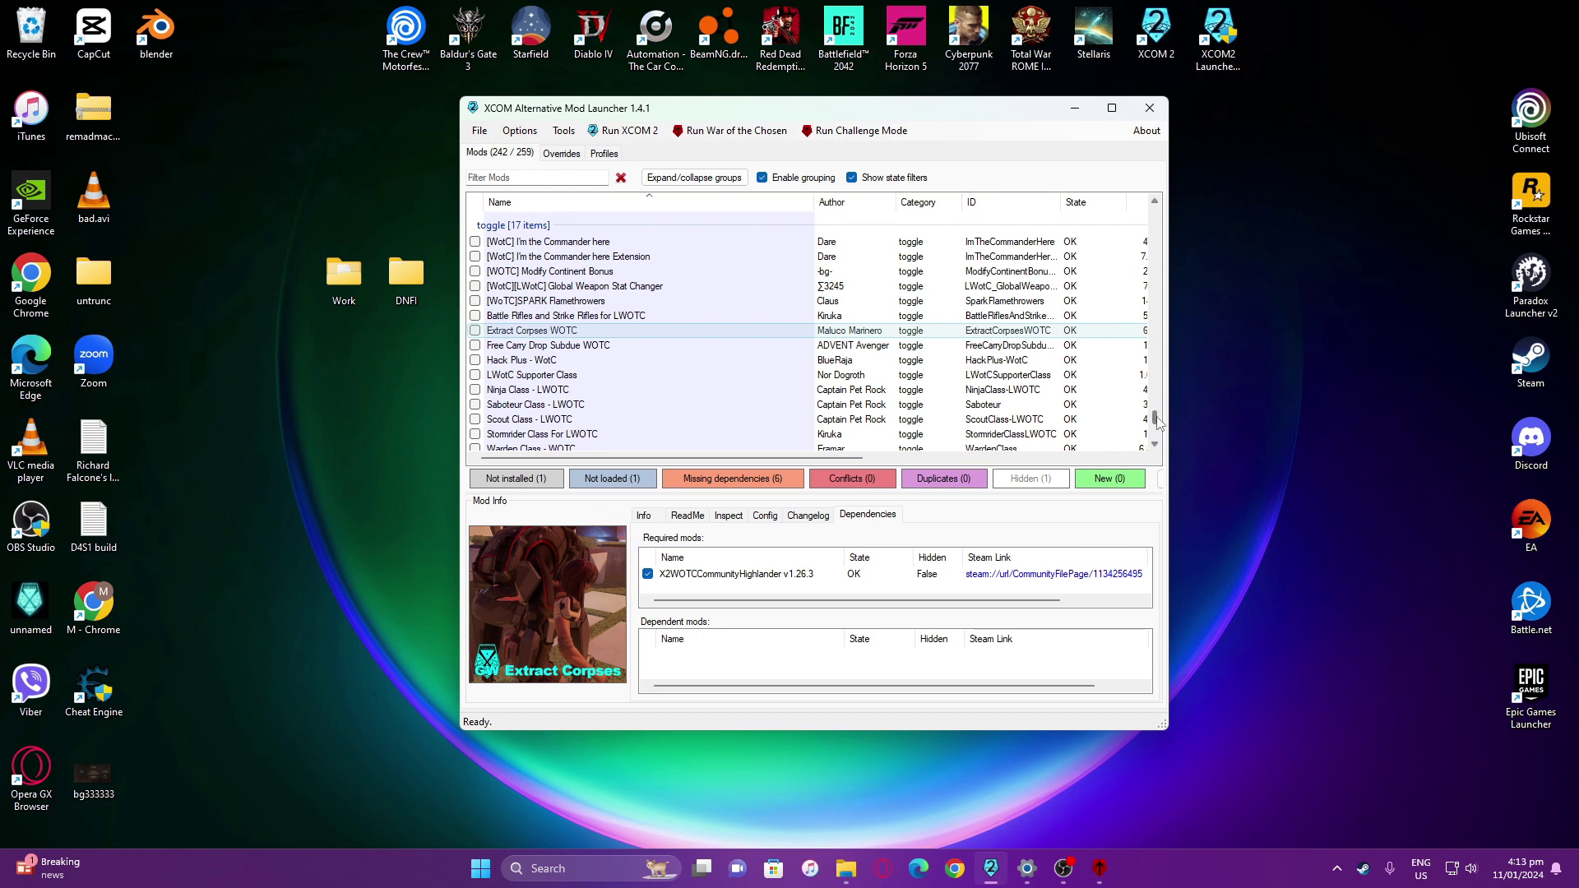
# Show only the mods with missing dependencies and inspect the mods required by Frost Legion.
pyautogui.moveTo(1158, 423); pyautogui.dragTo(1158, 351)
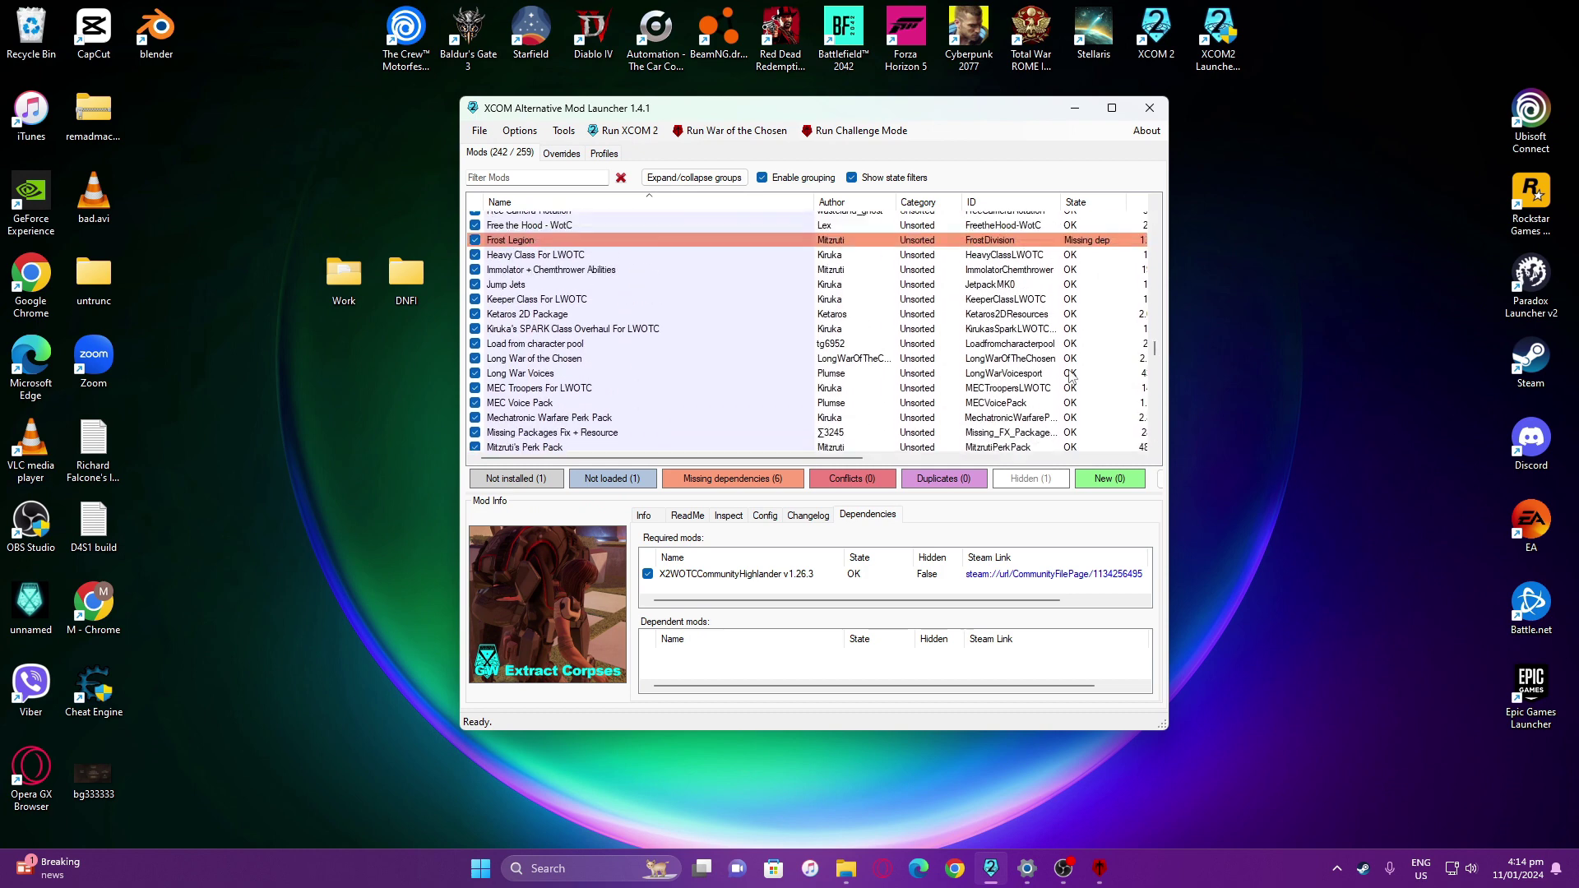
pyautogui.click(785, 485)
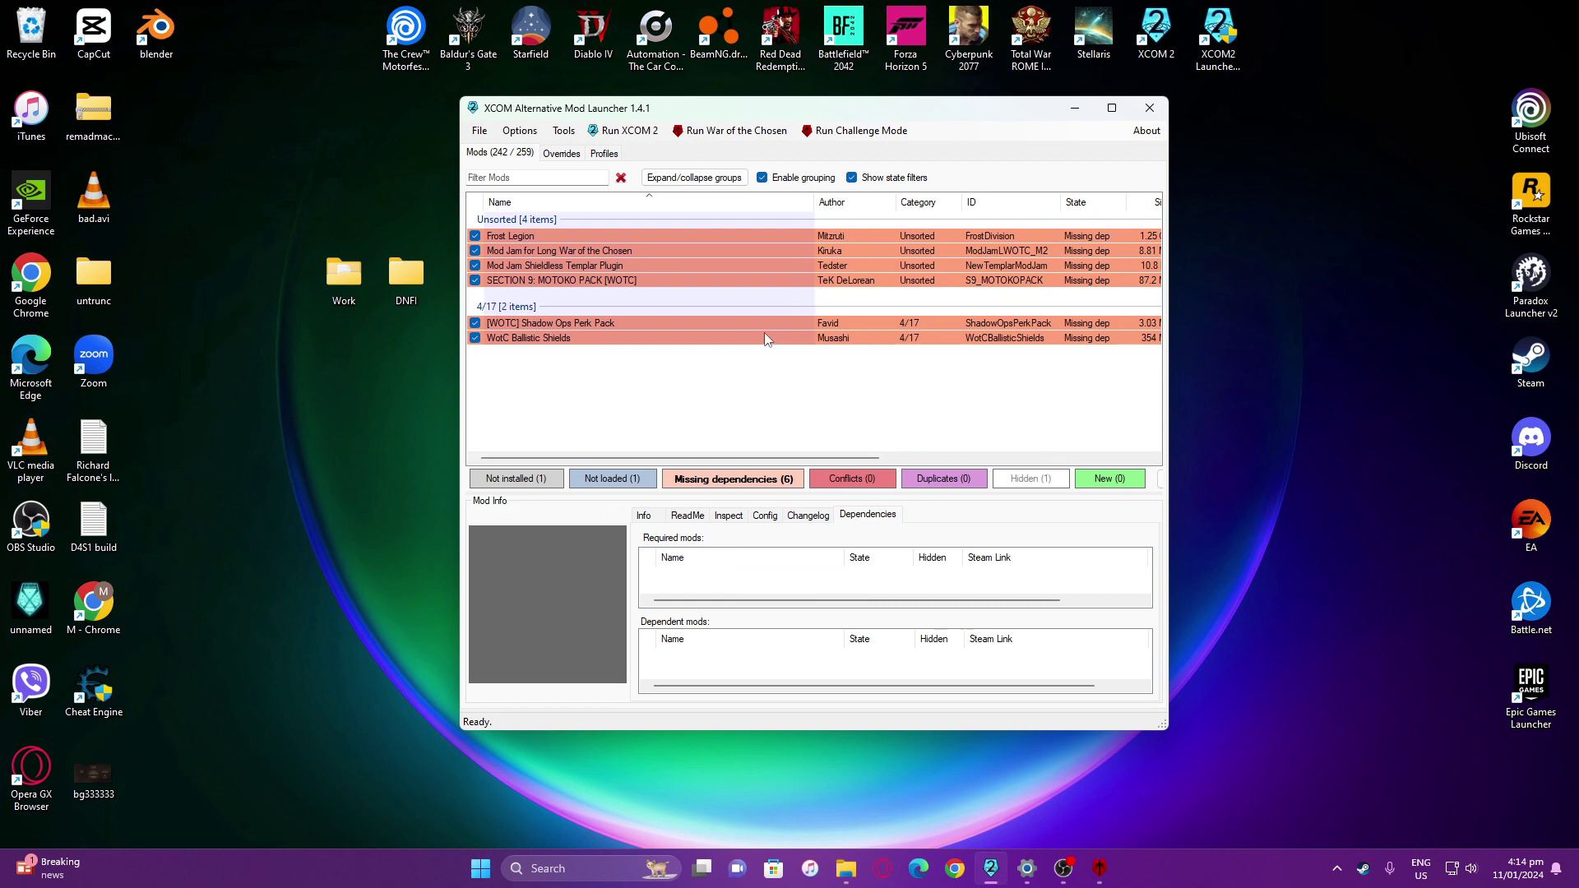
pyautogui.click(635, 235)
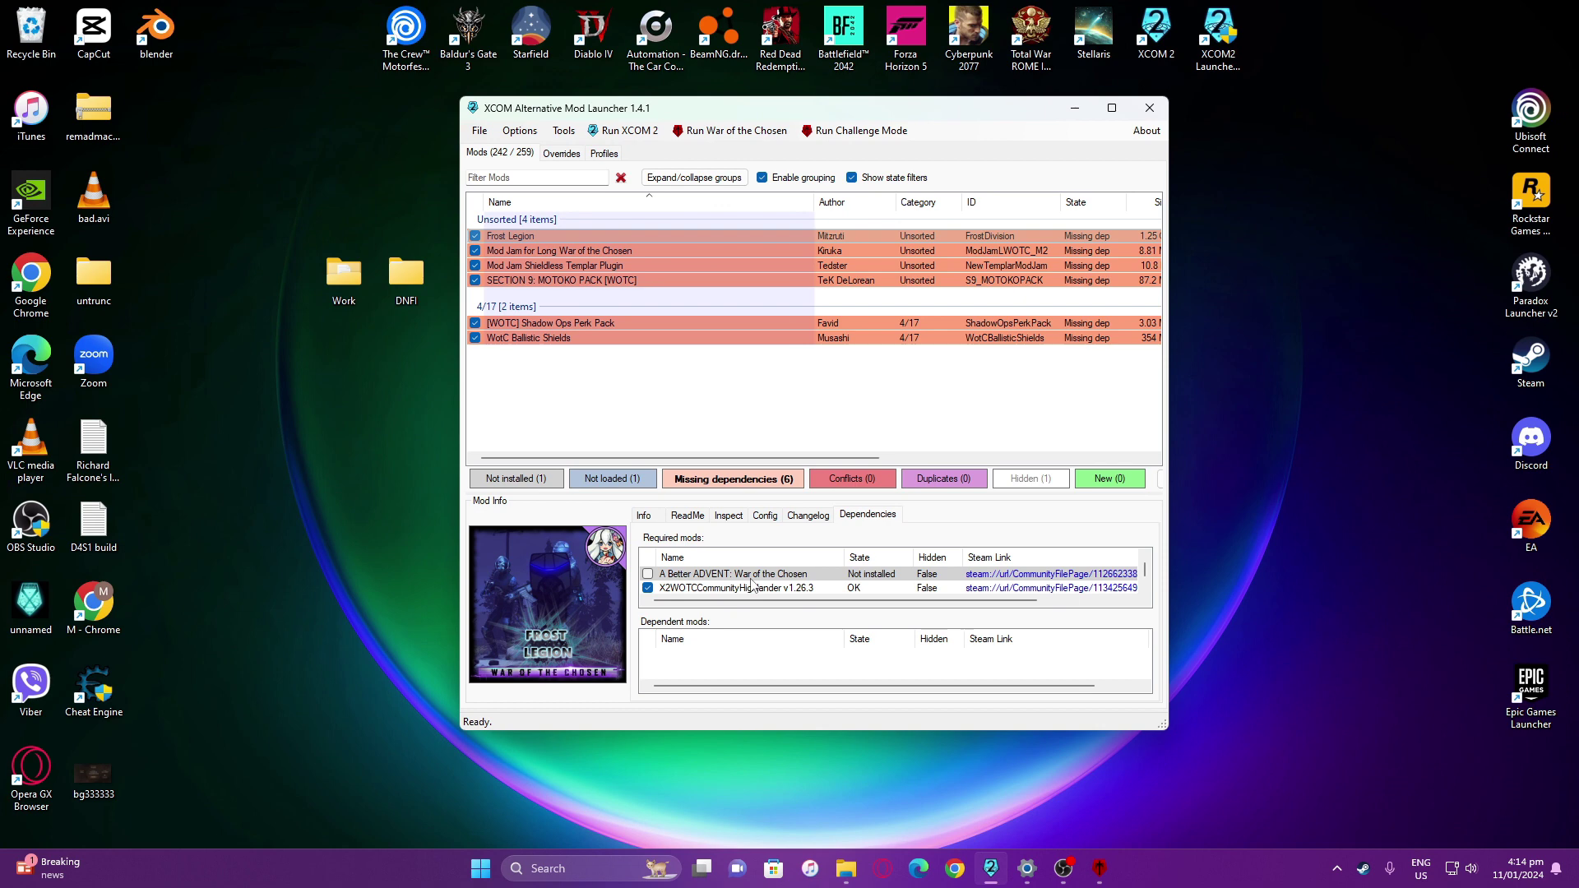
pyautogui.scroll(-2, 832, 579)
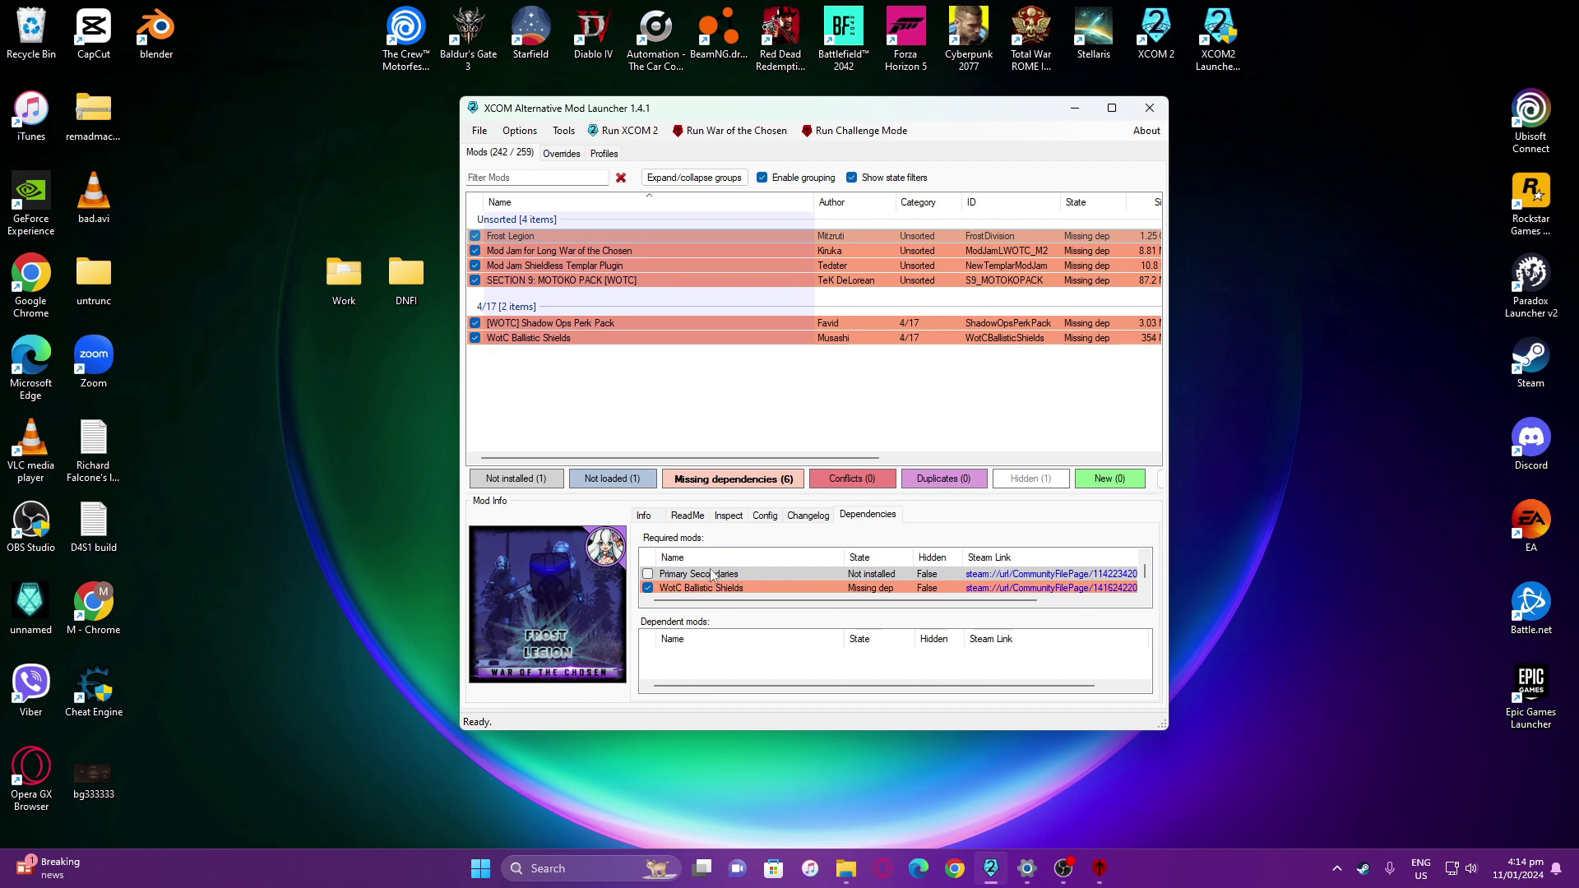
# Inspect the mods required by Mod Jam for Long War of the Chosen, Mod Jam Shieldless Templar Plugin and SECTION 9: MOTOKO PACK.
pyautogui.click(639, 251)
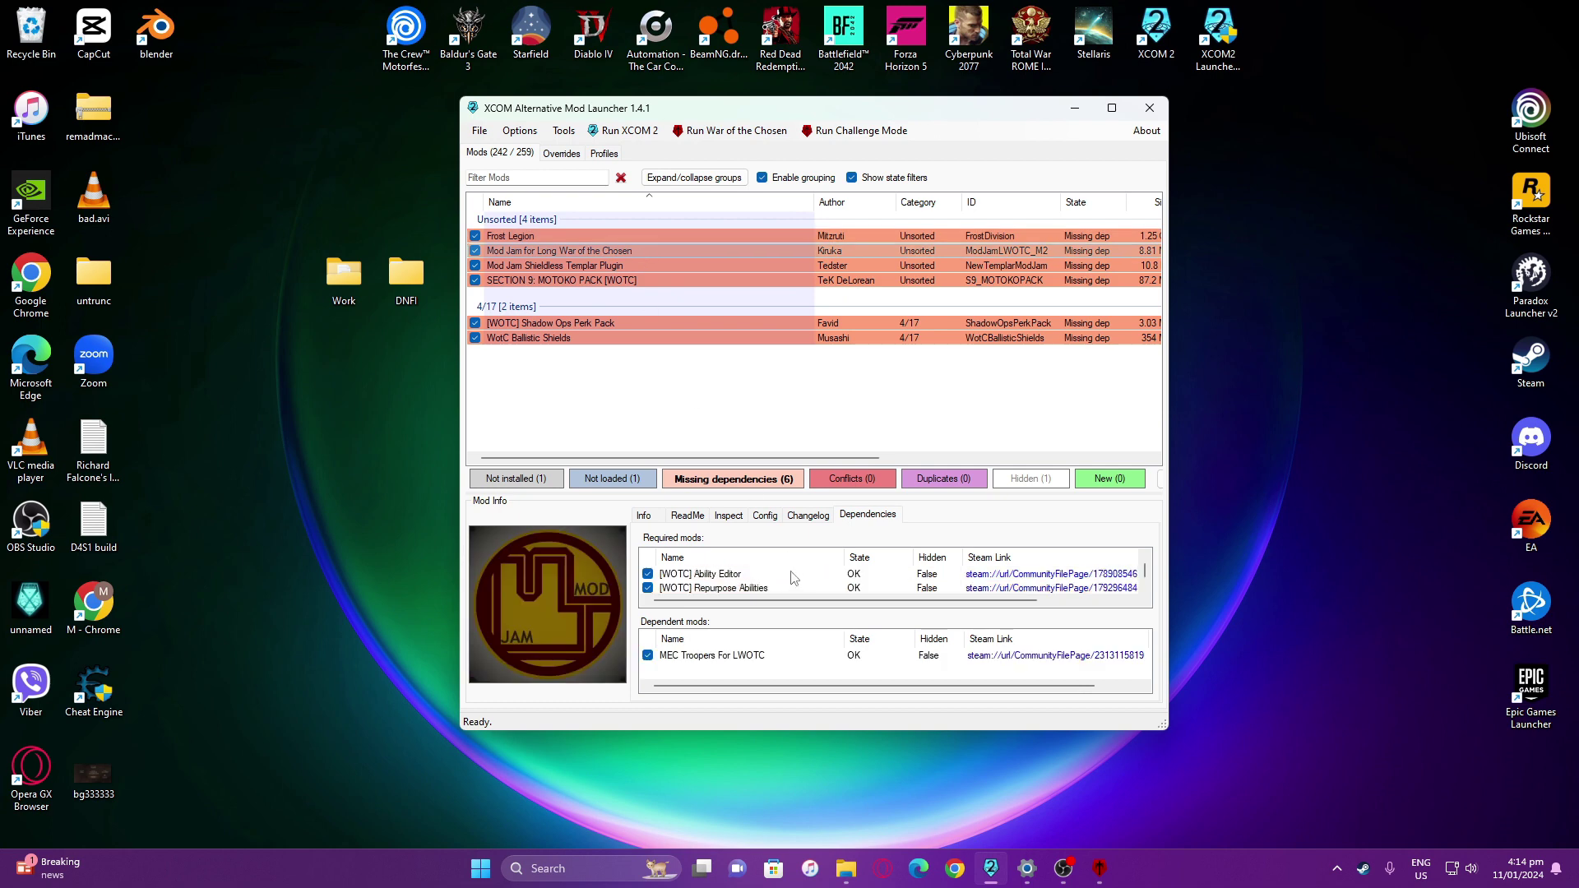
pyautogui.scroll(-2, 785, 582)
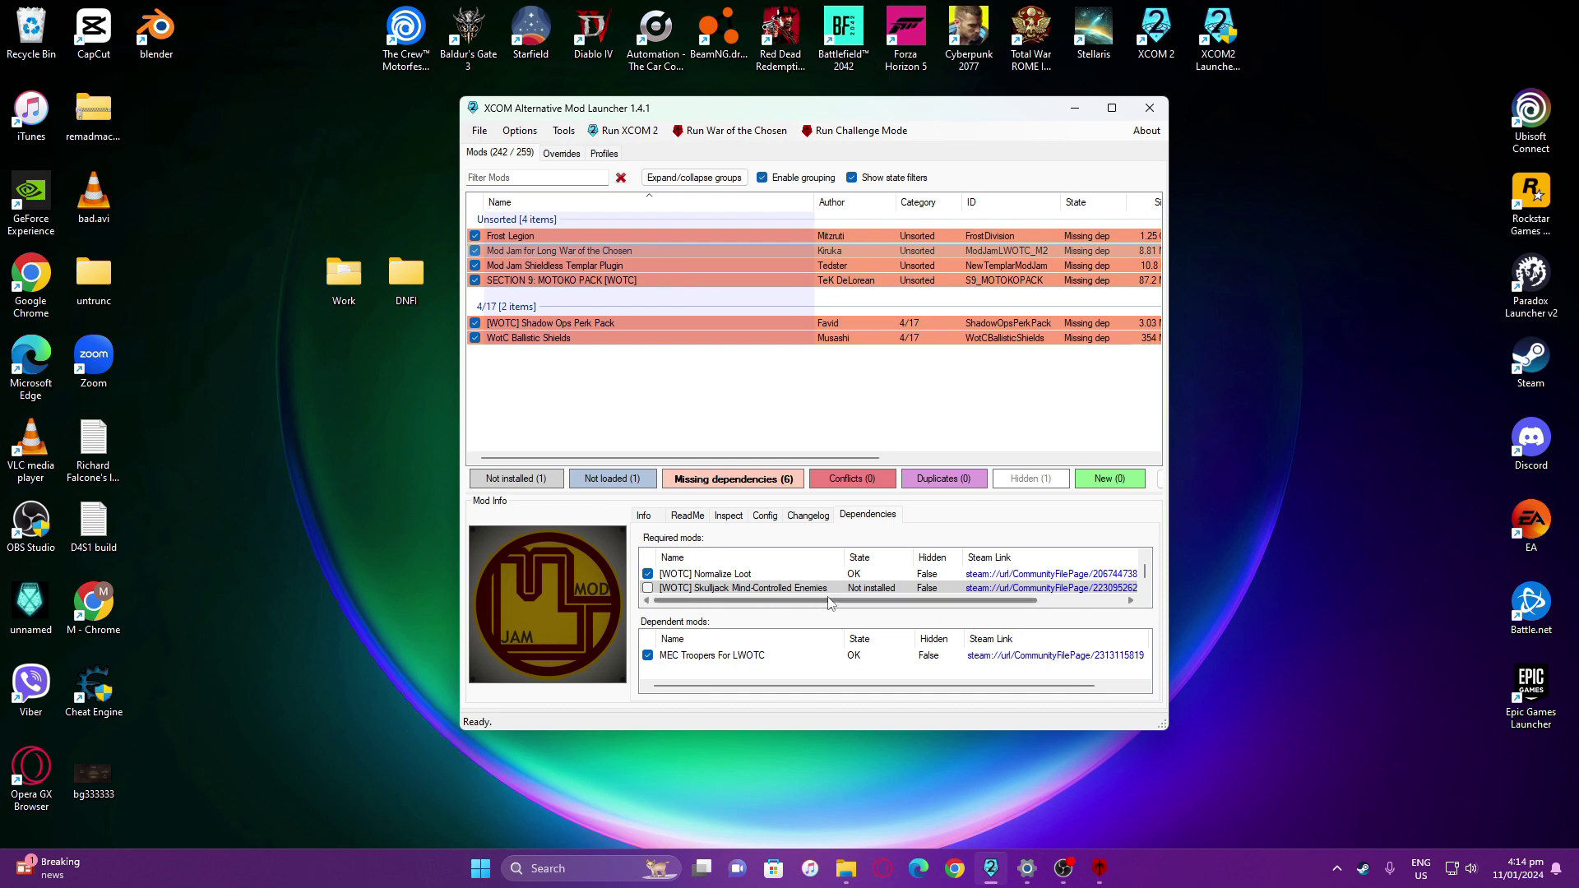
pyautogui.click(643, 265)
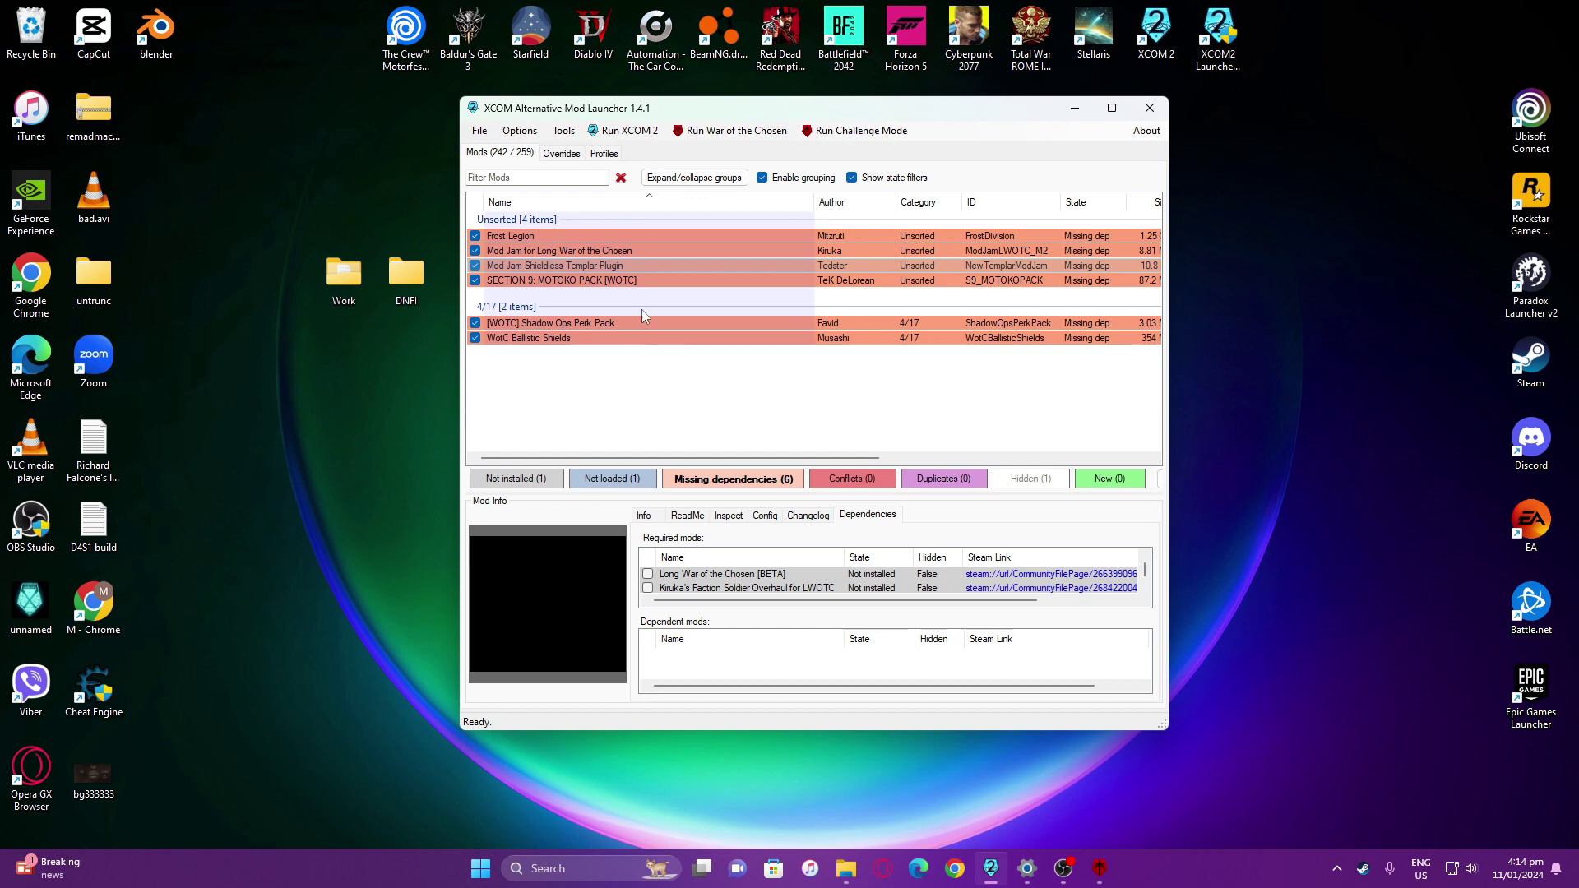
pyautogui.click(640, 279)
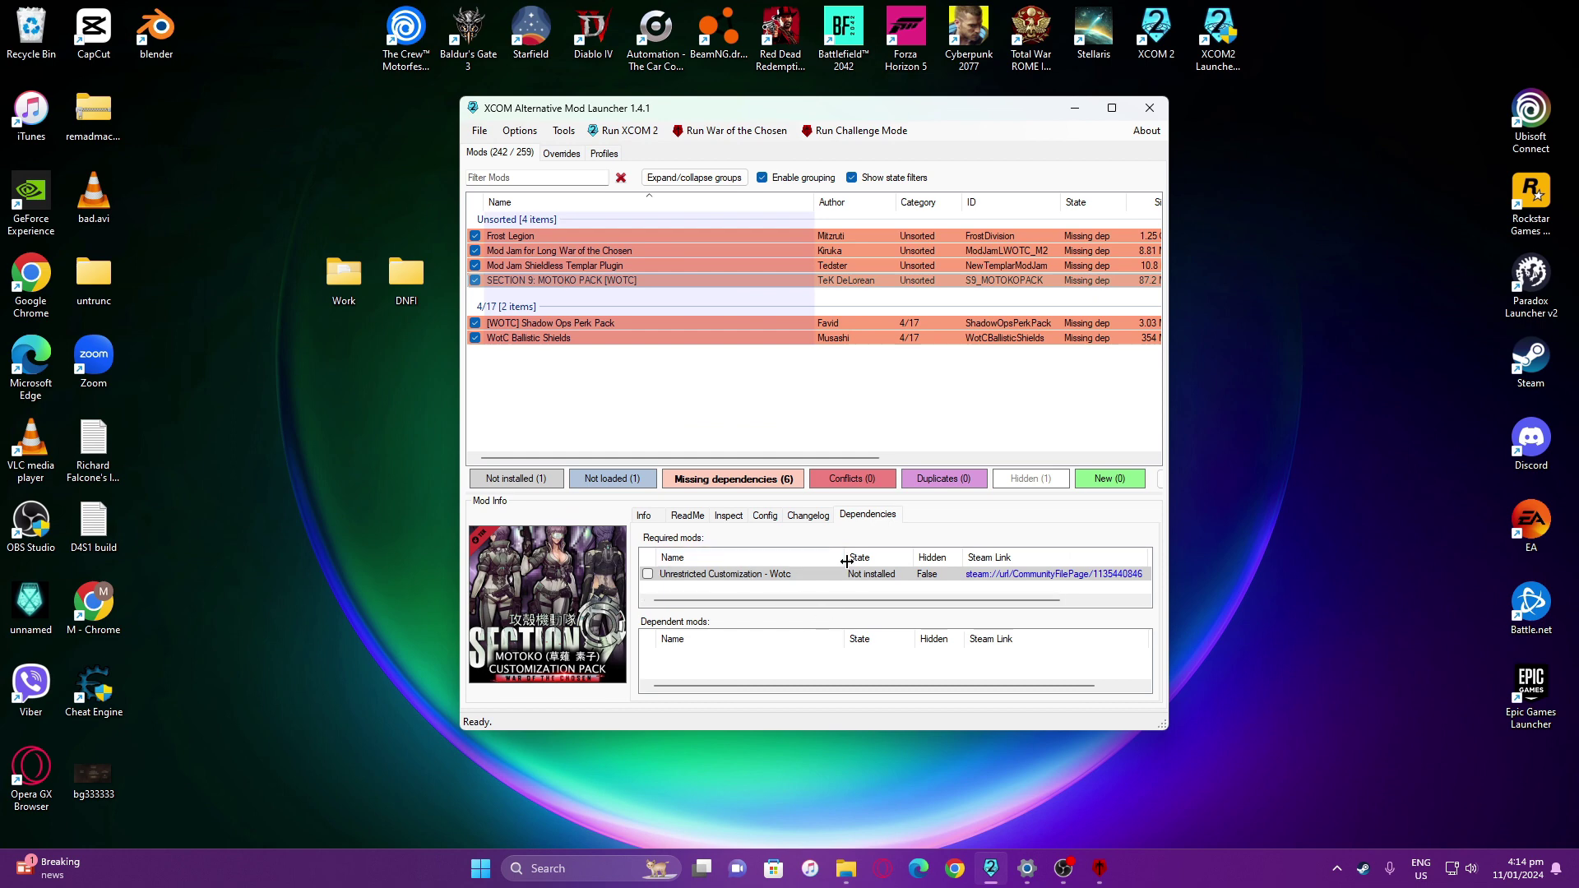
# Inspect the required mods of [WOTC] Shadow Ops Perk Pack and WotC Ballistic Shields in the 4/17 group.
pyautogui.click(582, 326)
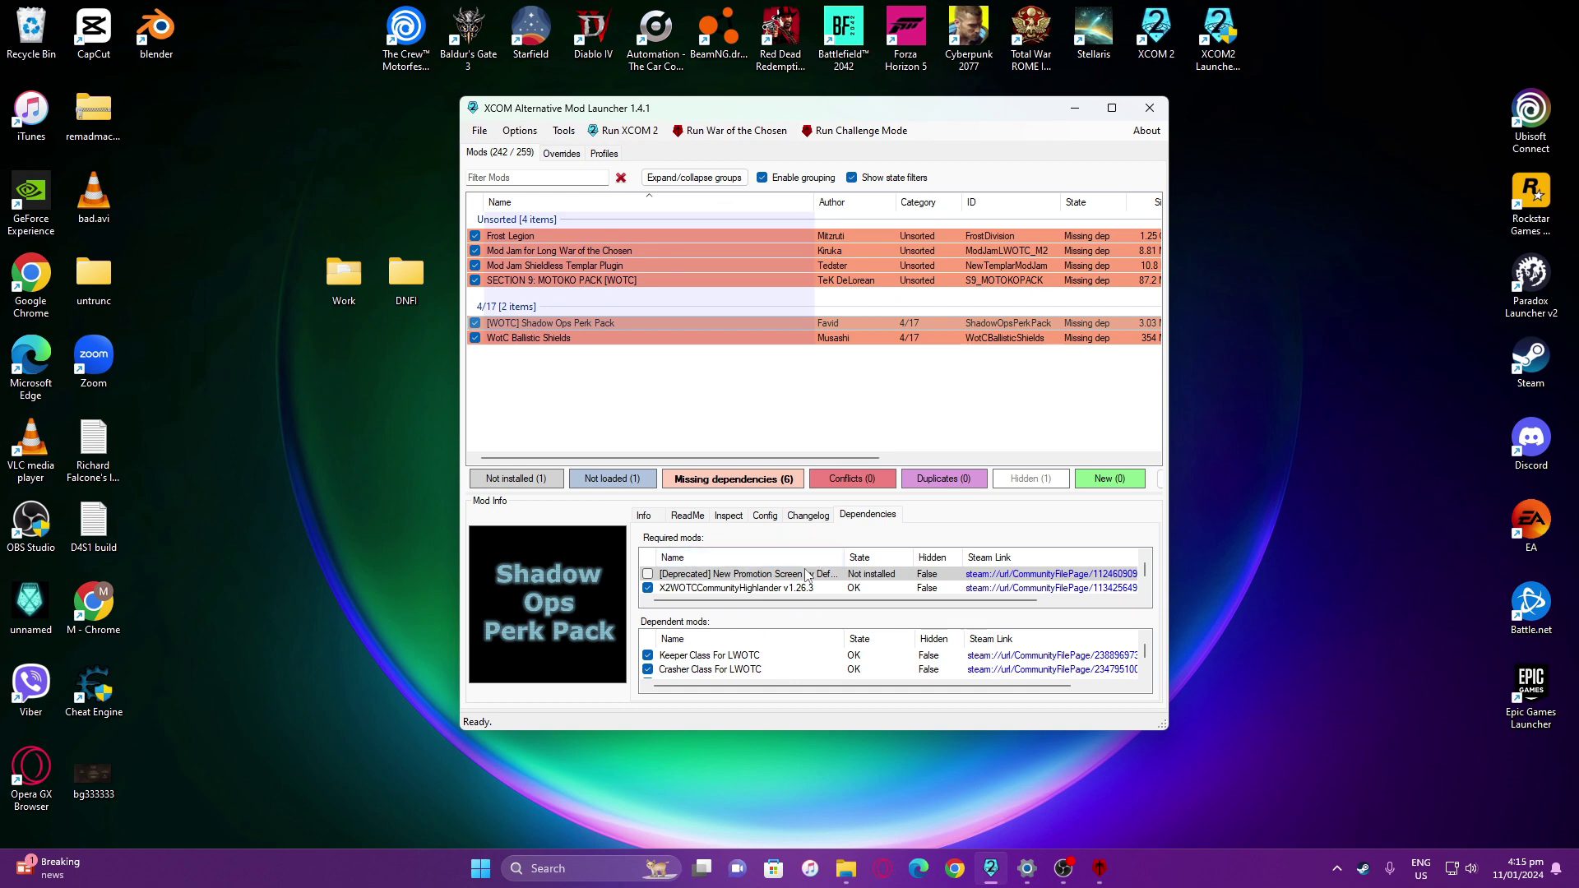
pyautogui.scroll(-2, 750, 587)
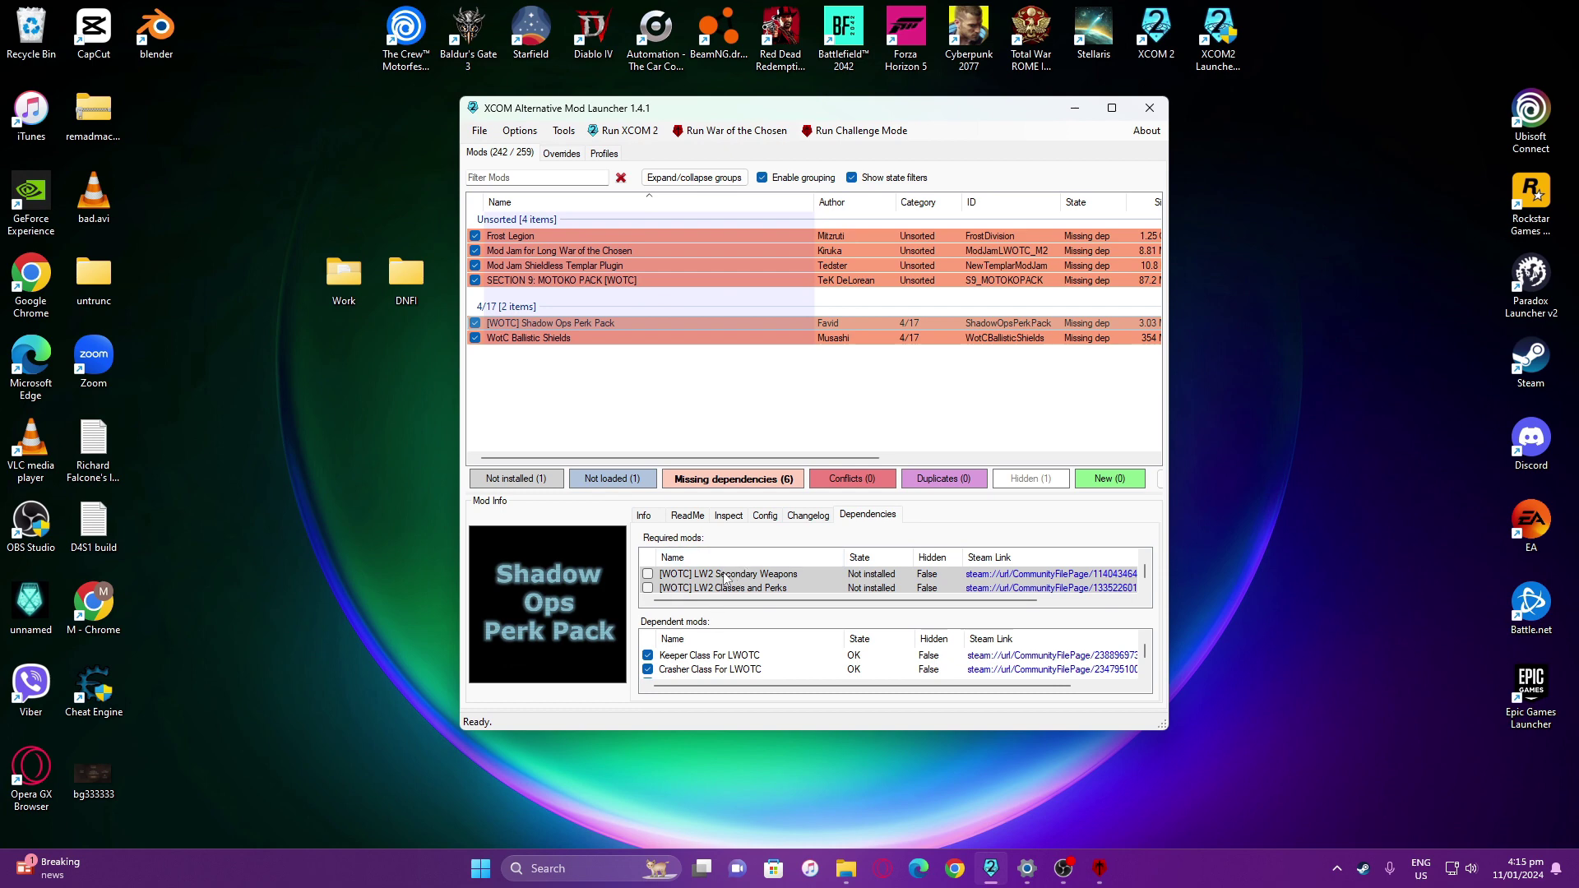
pyautogui.scroll(-1, 716, 594)
pyautogui.scroll(3, 715, 594)
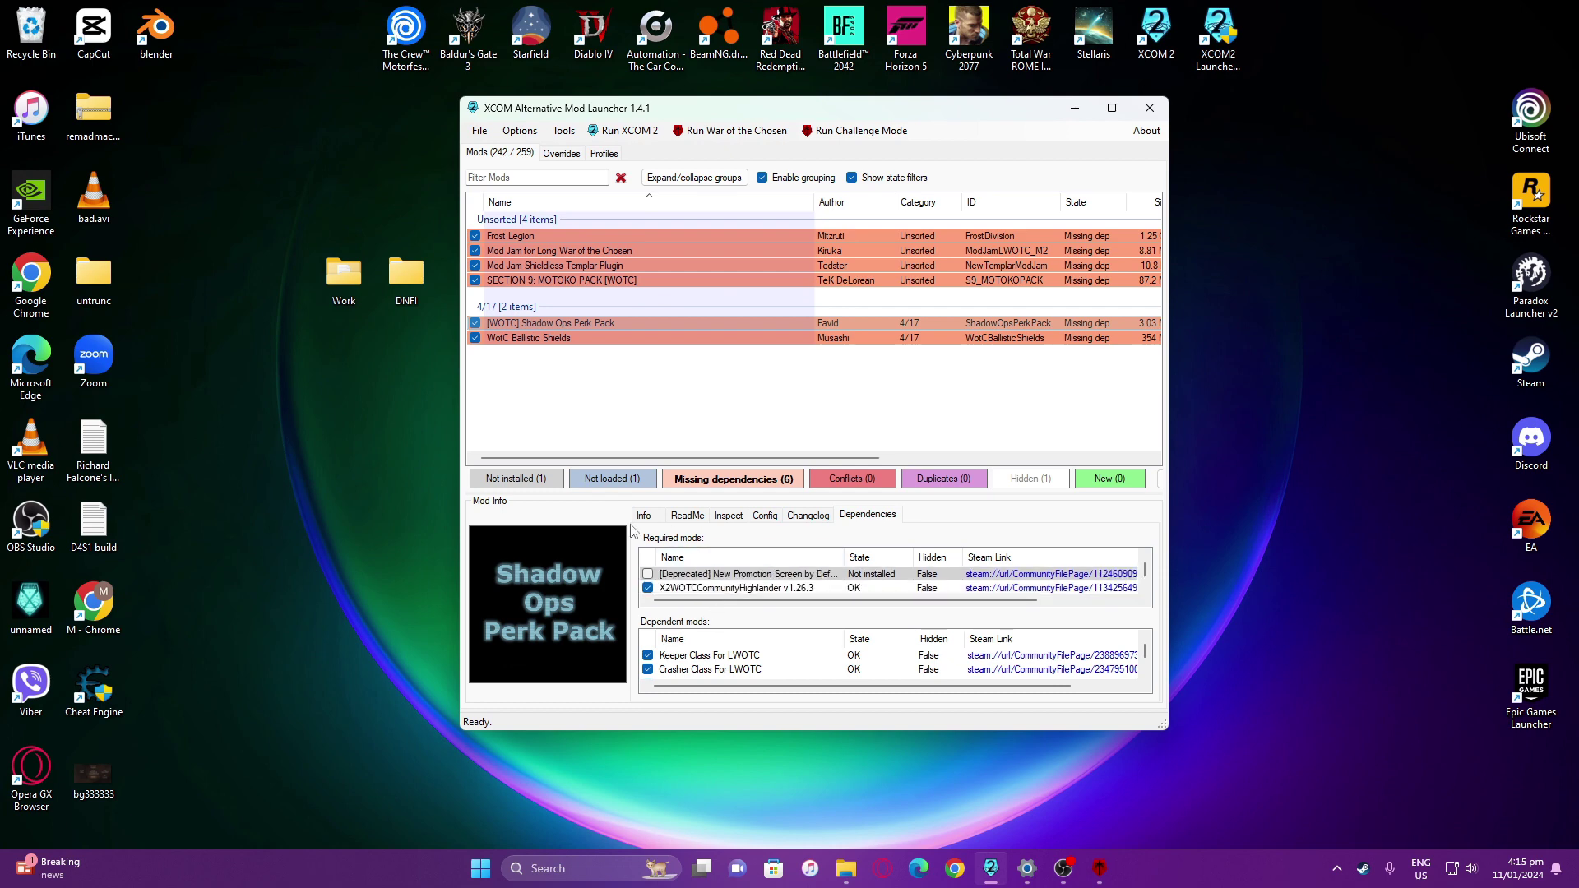
pyautogui.click(578, 339)
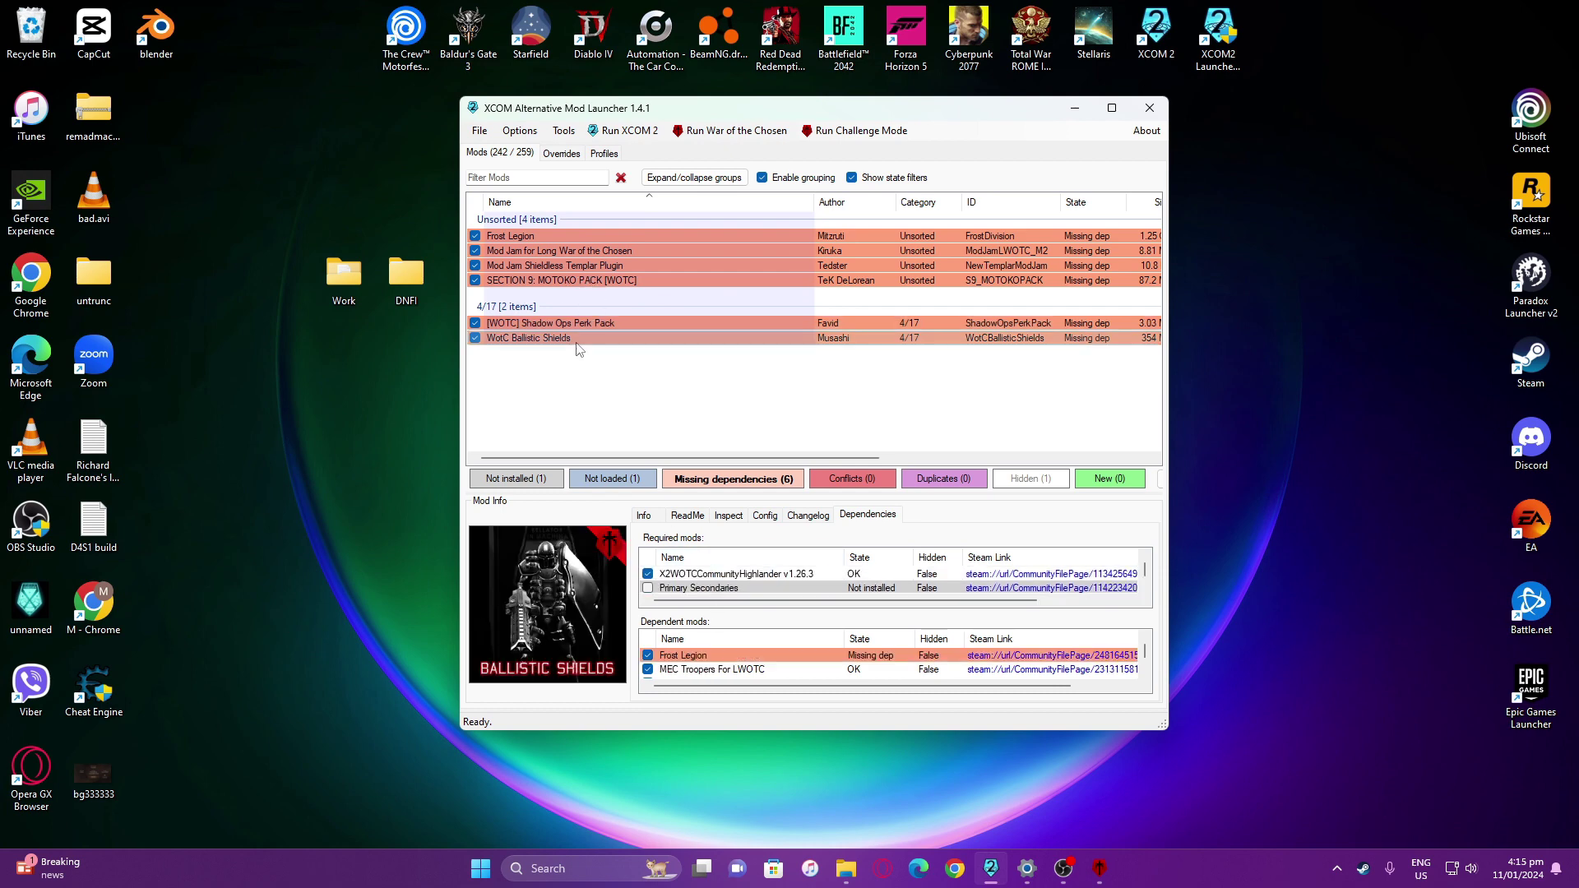
pyautogui.scroll(-1, 708, 594)
pyautogui.scroll(1, 712, 588)
pyautogui.scroll(-1, 757, 594)
pyautogui.scroll(1, 751, 574)
# Switch to XCOM 2 and view the first two soldiers in the character pool.
pyautogui.click(1099, 870)
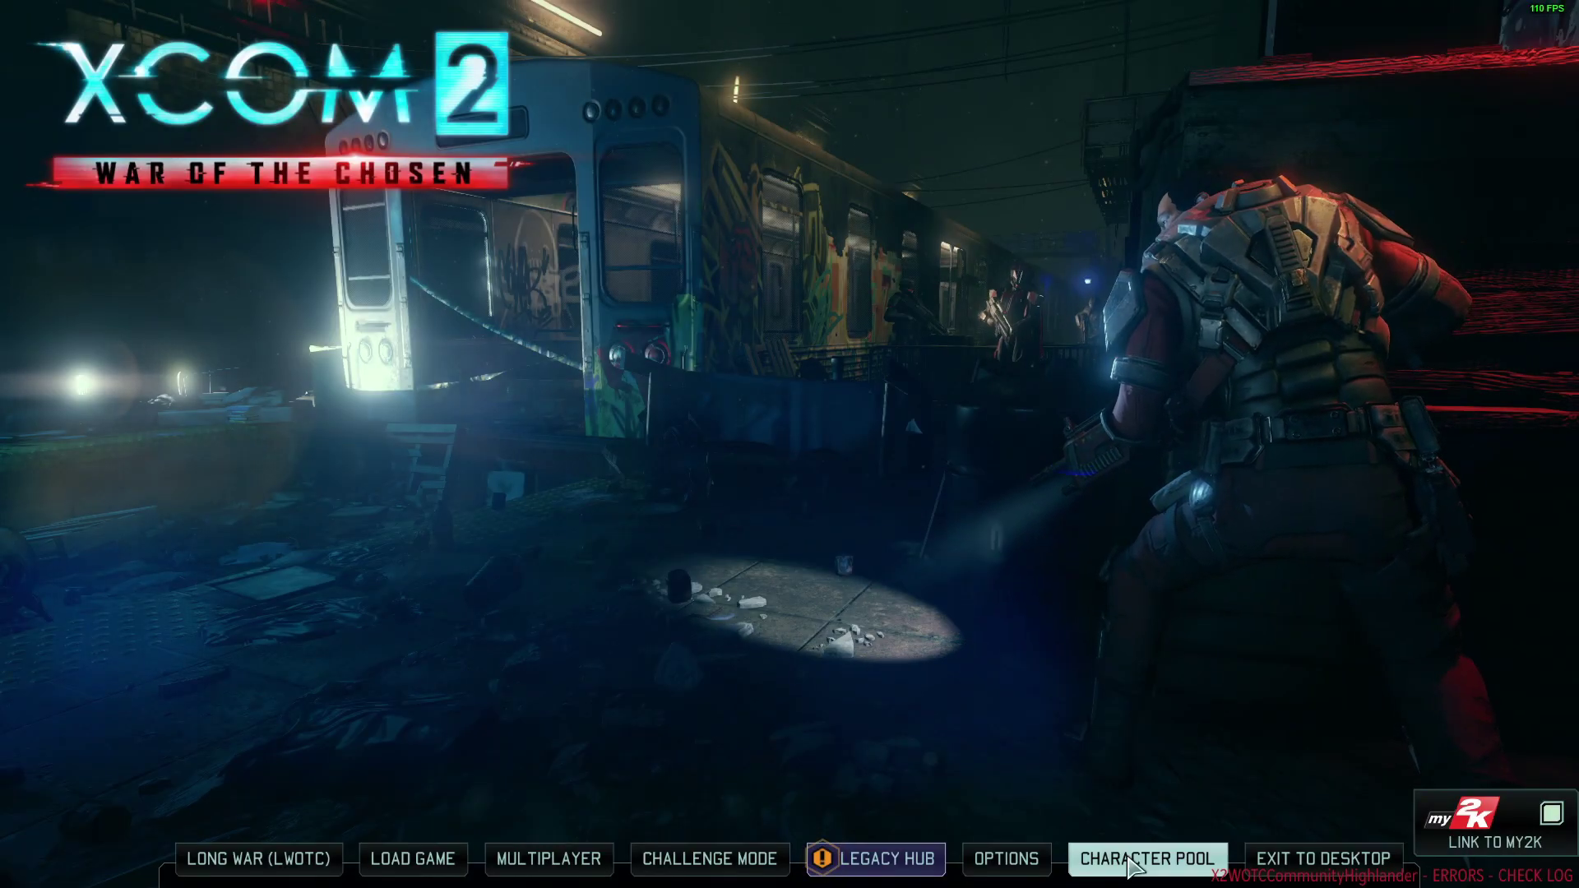
pyautogui.click(1133, 862)
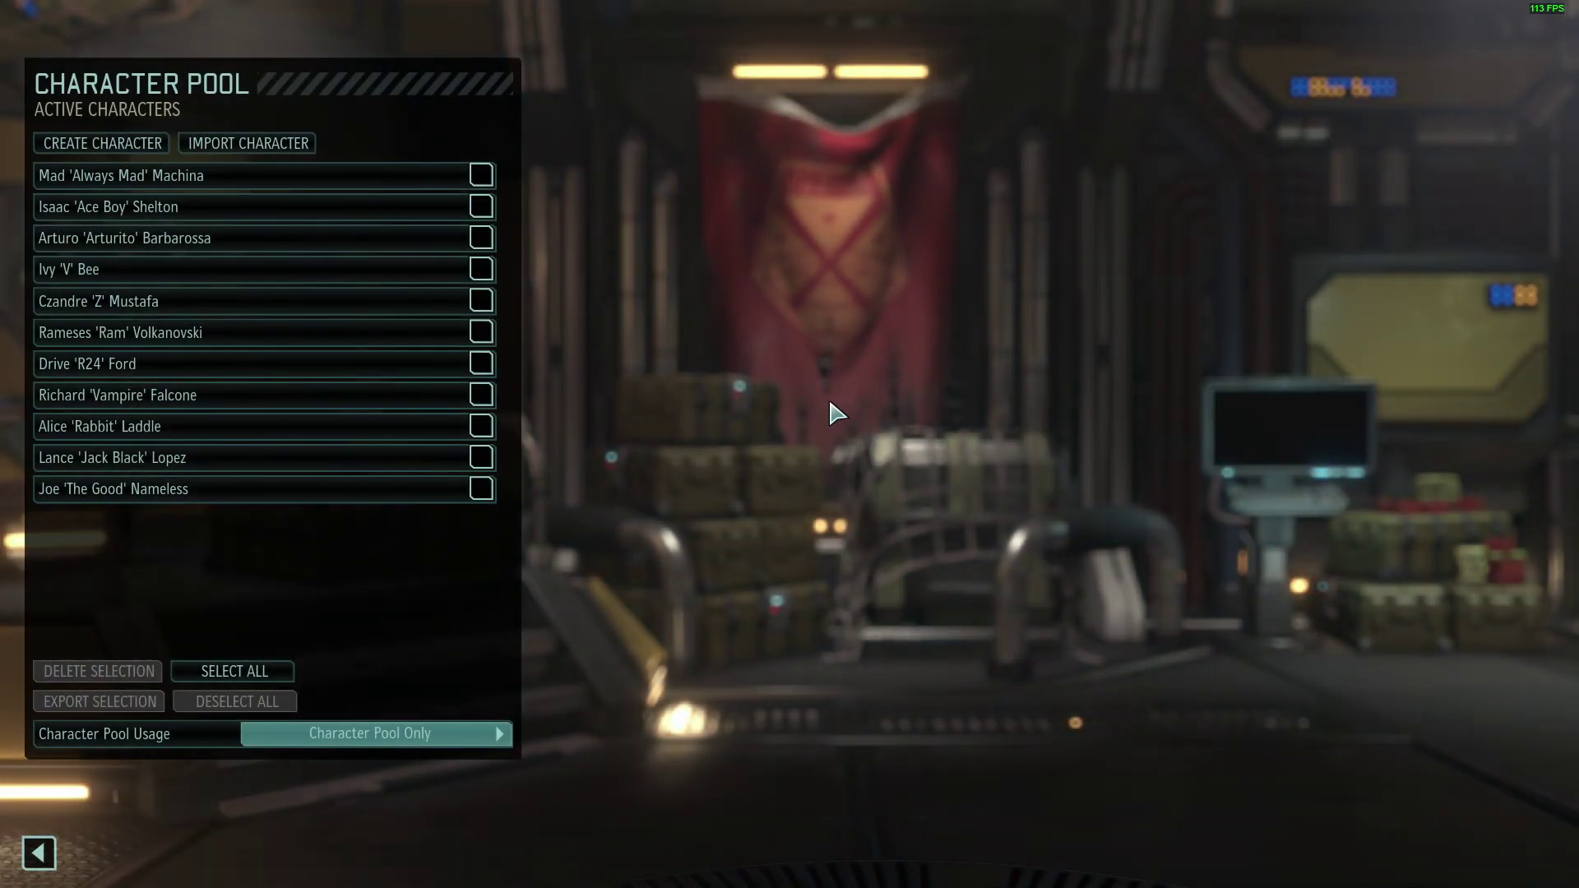
pyautogui.click(346, 180)
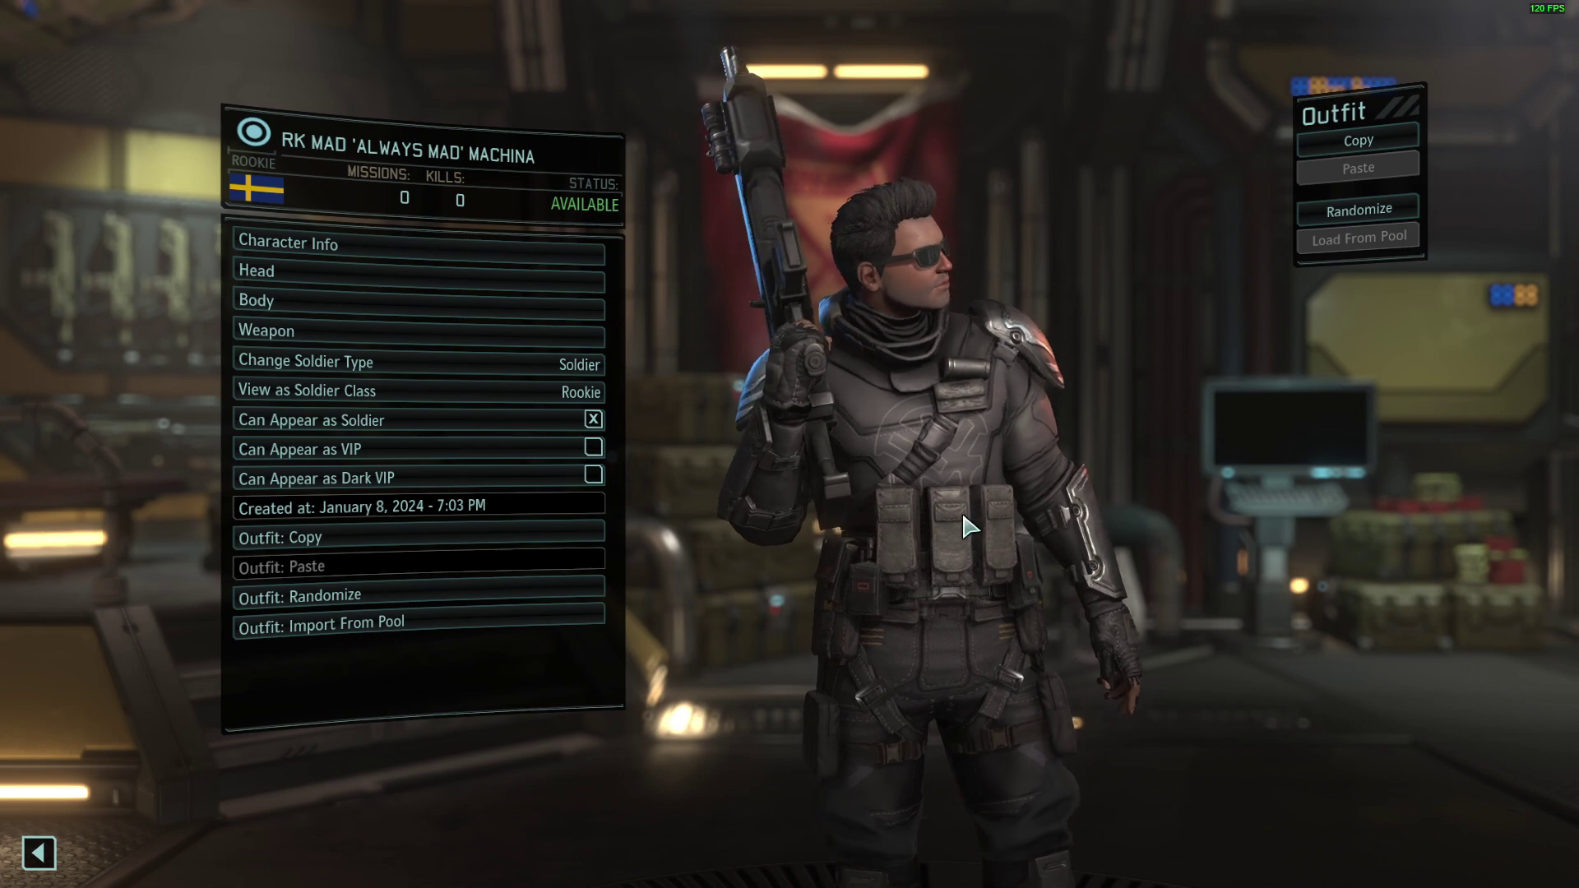
pyautogui.press('Escape')
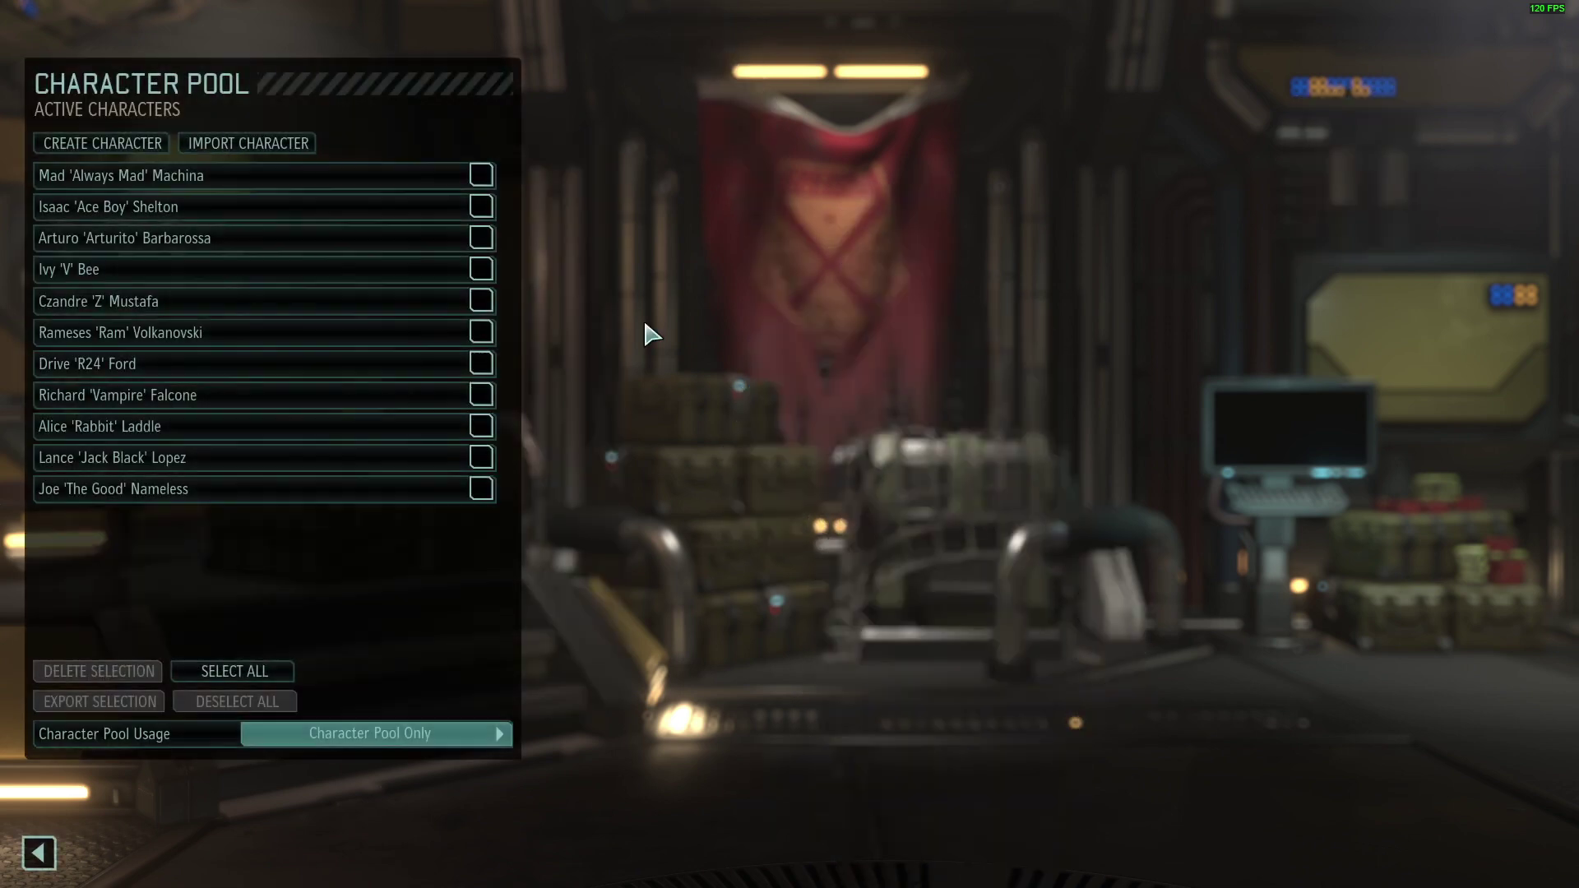
pyautogui.click(222, 212)
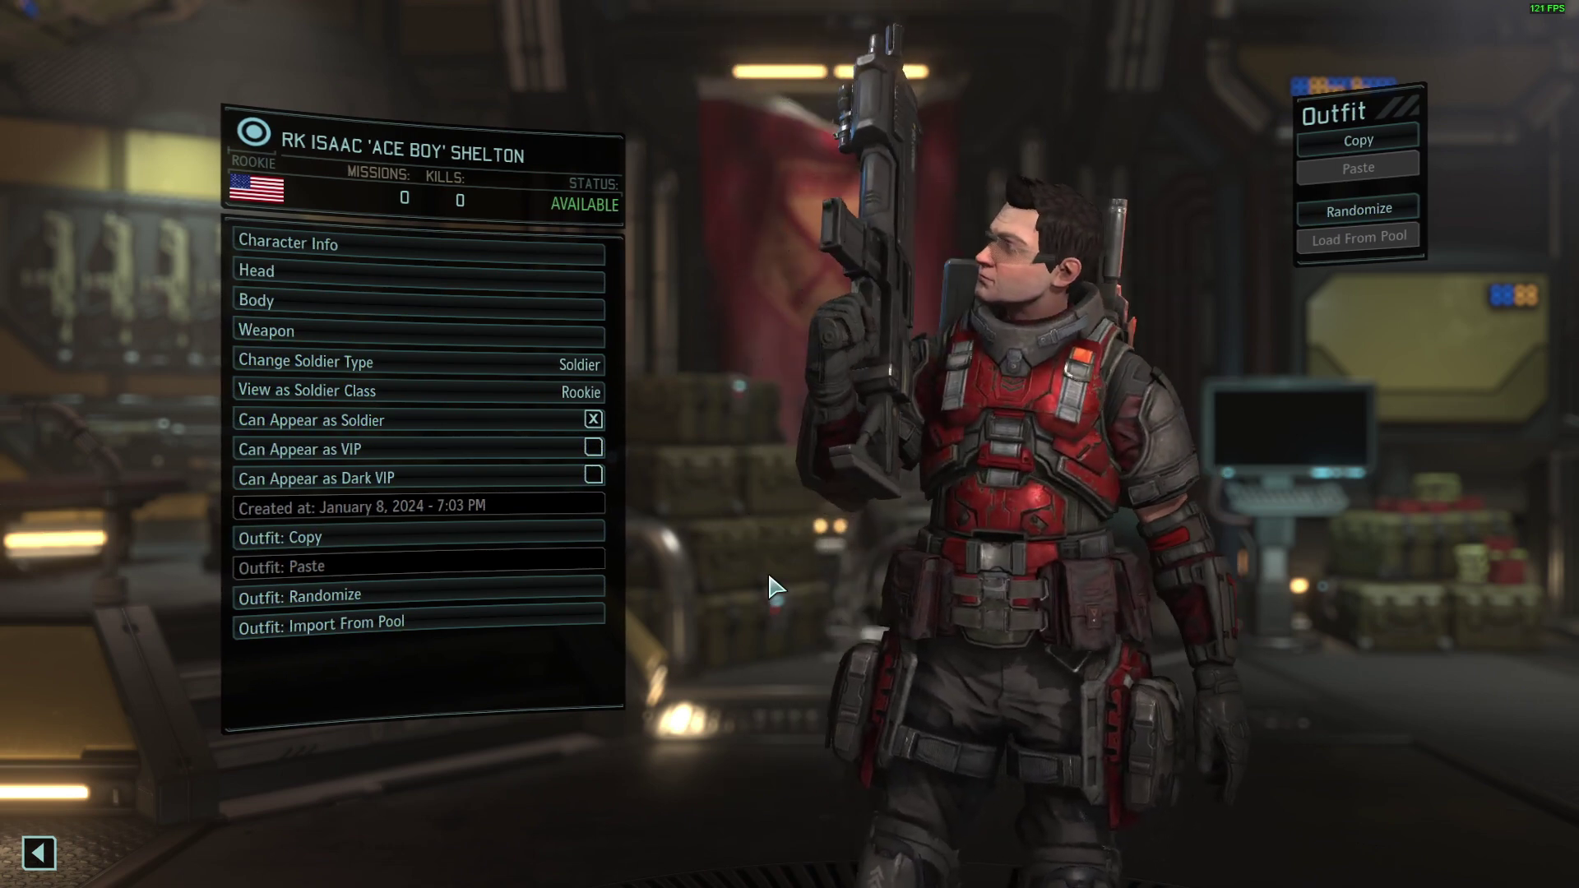
pyautogui.press('Escape')
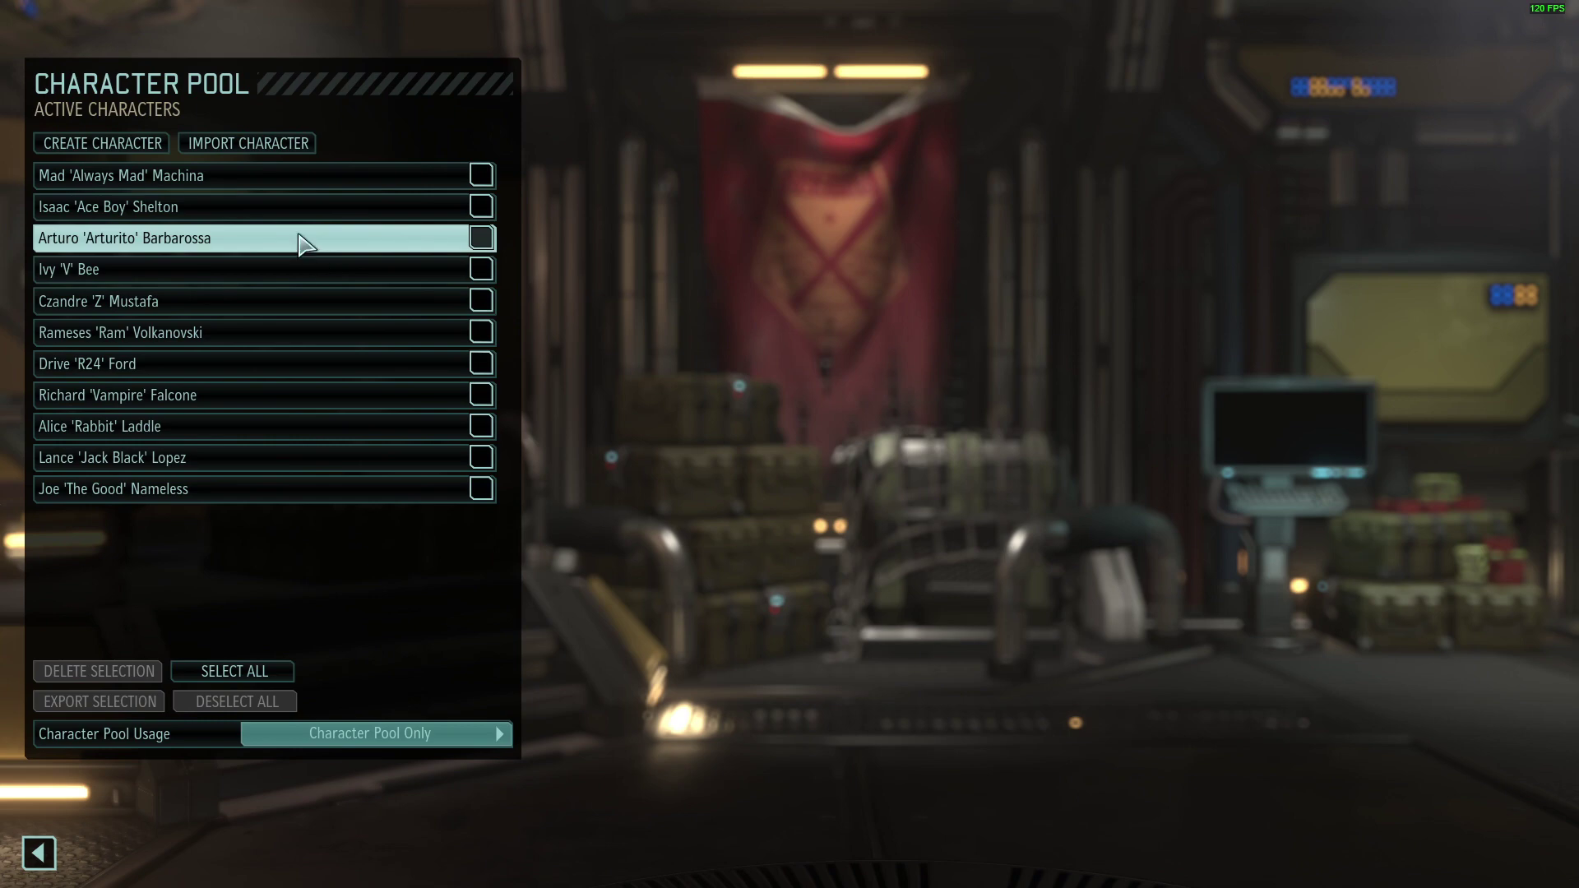
# View the third, fourth and fifth soldiers in the character pool, turning the fifth one's model.
pyautogui.click(332, 250)
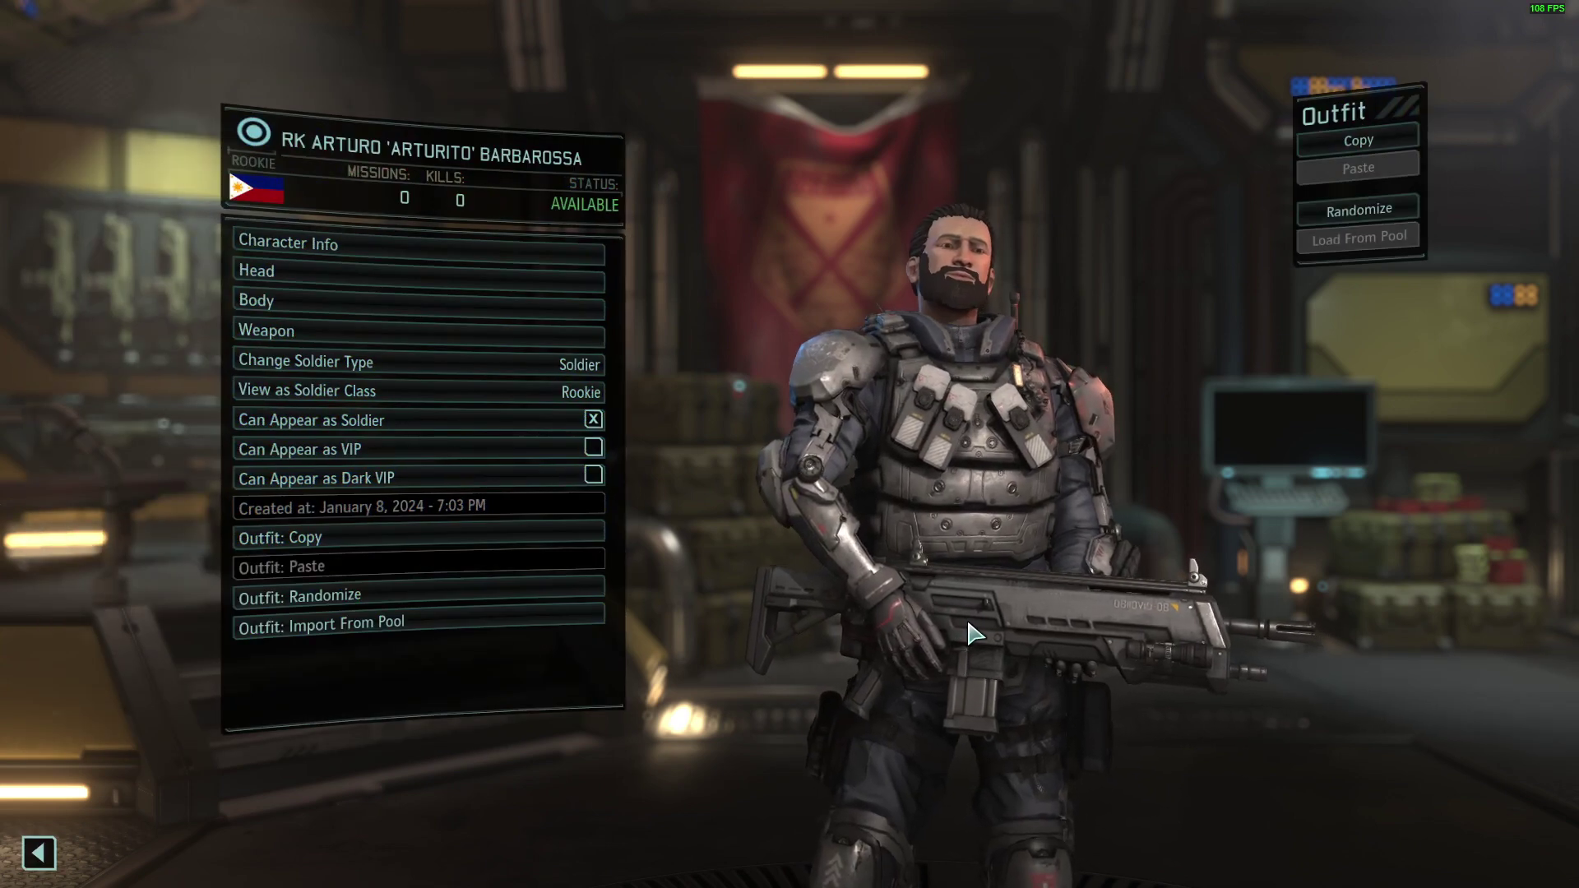
pyautogui.press('Escape')
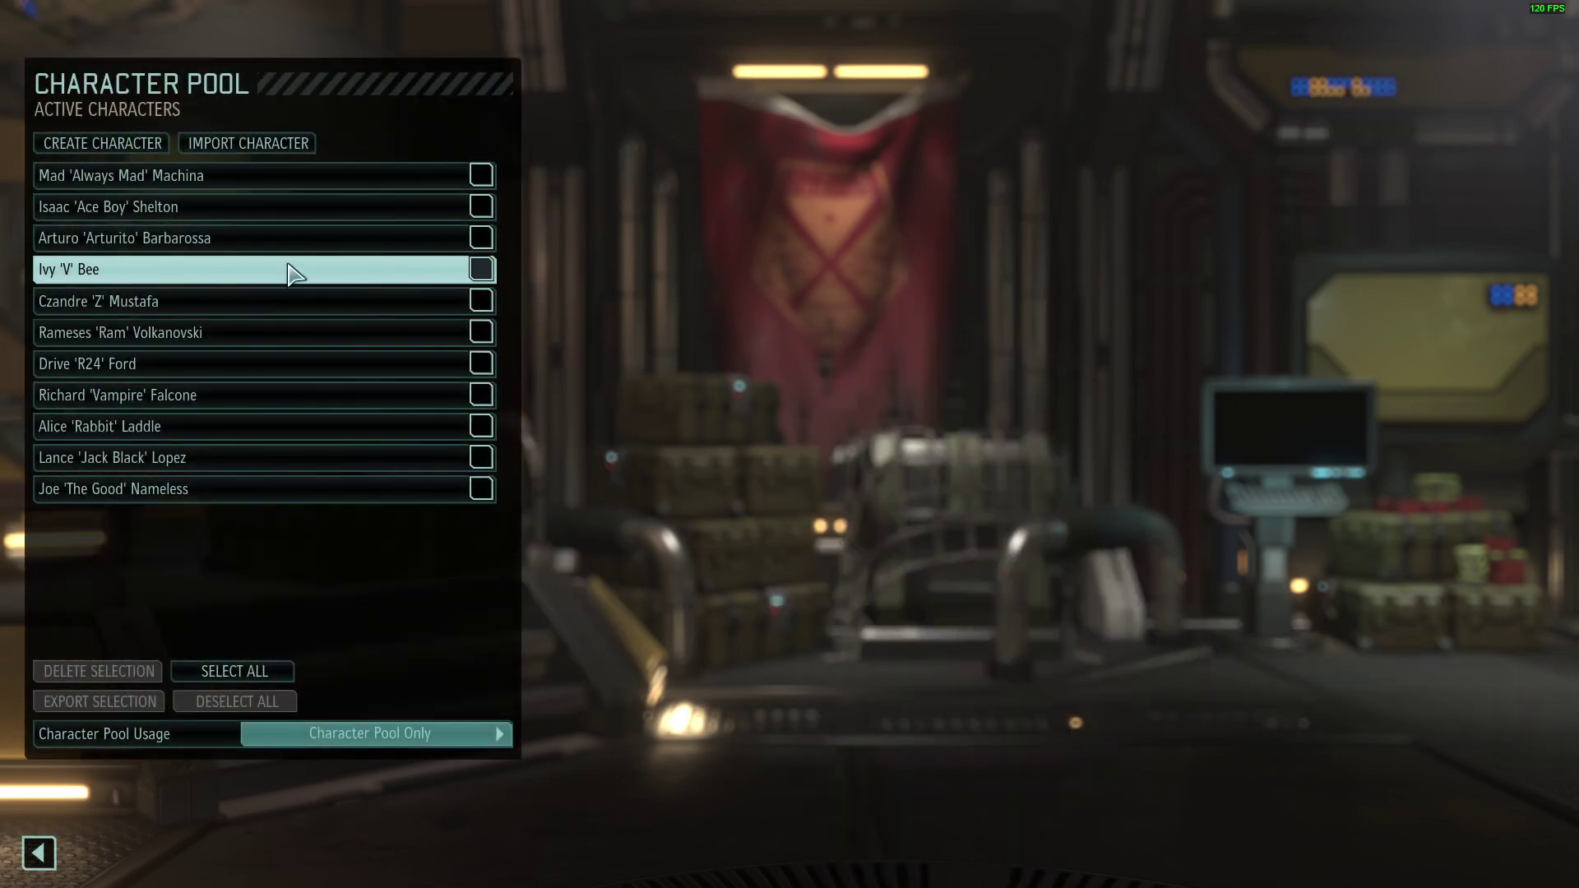
pyautogui.click(355, 277)
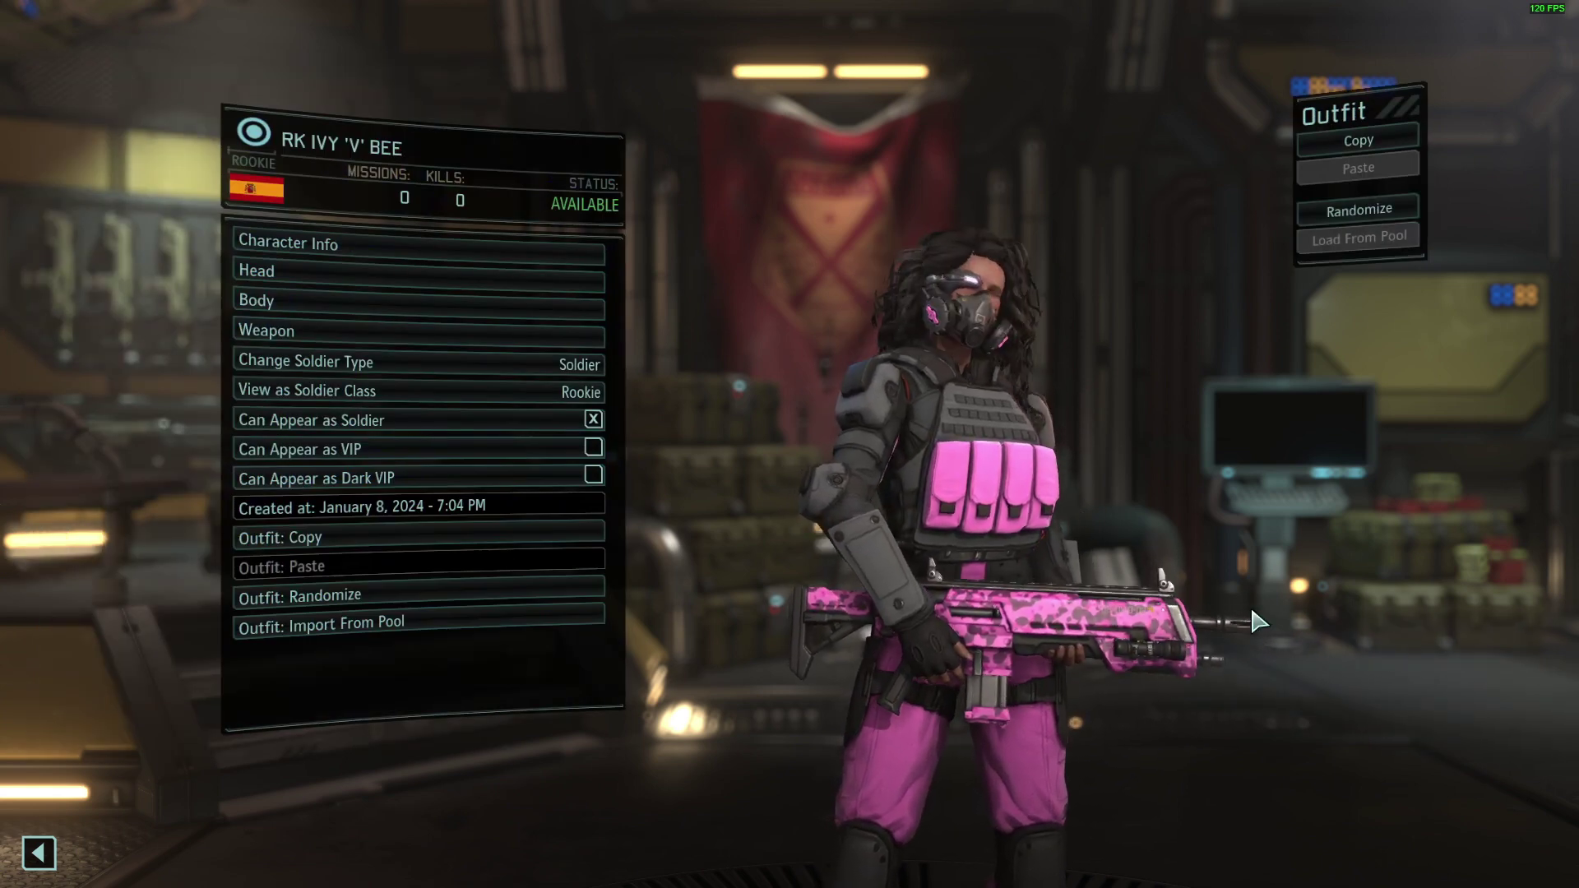
pyautogui.press('Escape')
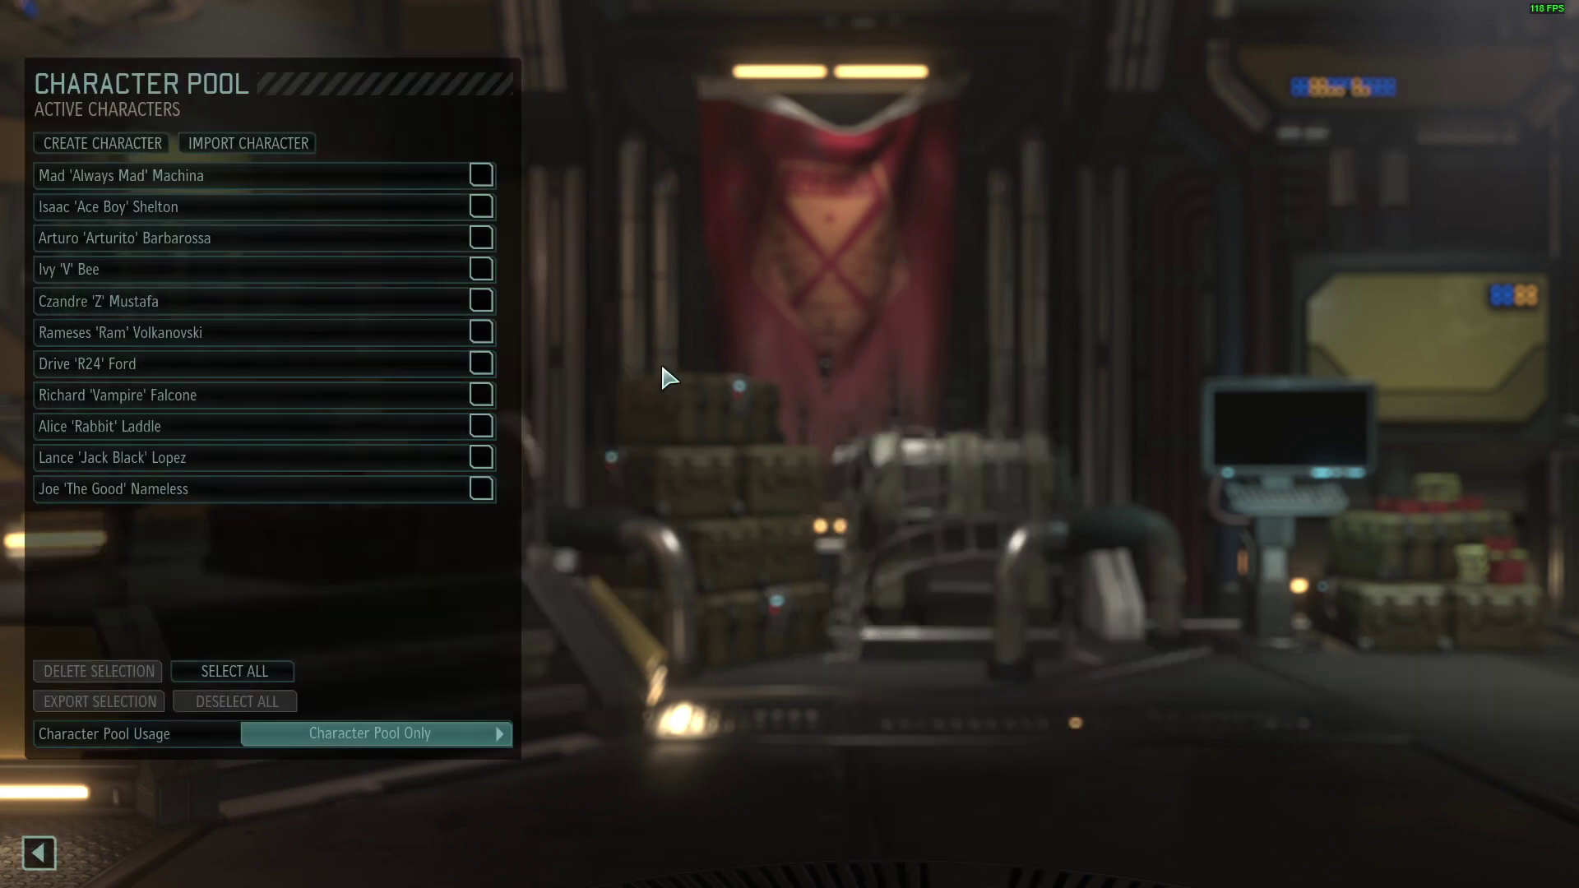
pyautogui.click(258, 302)
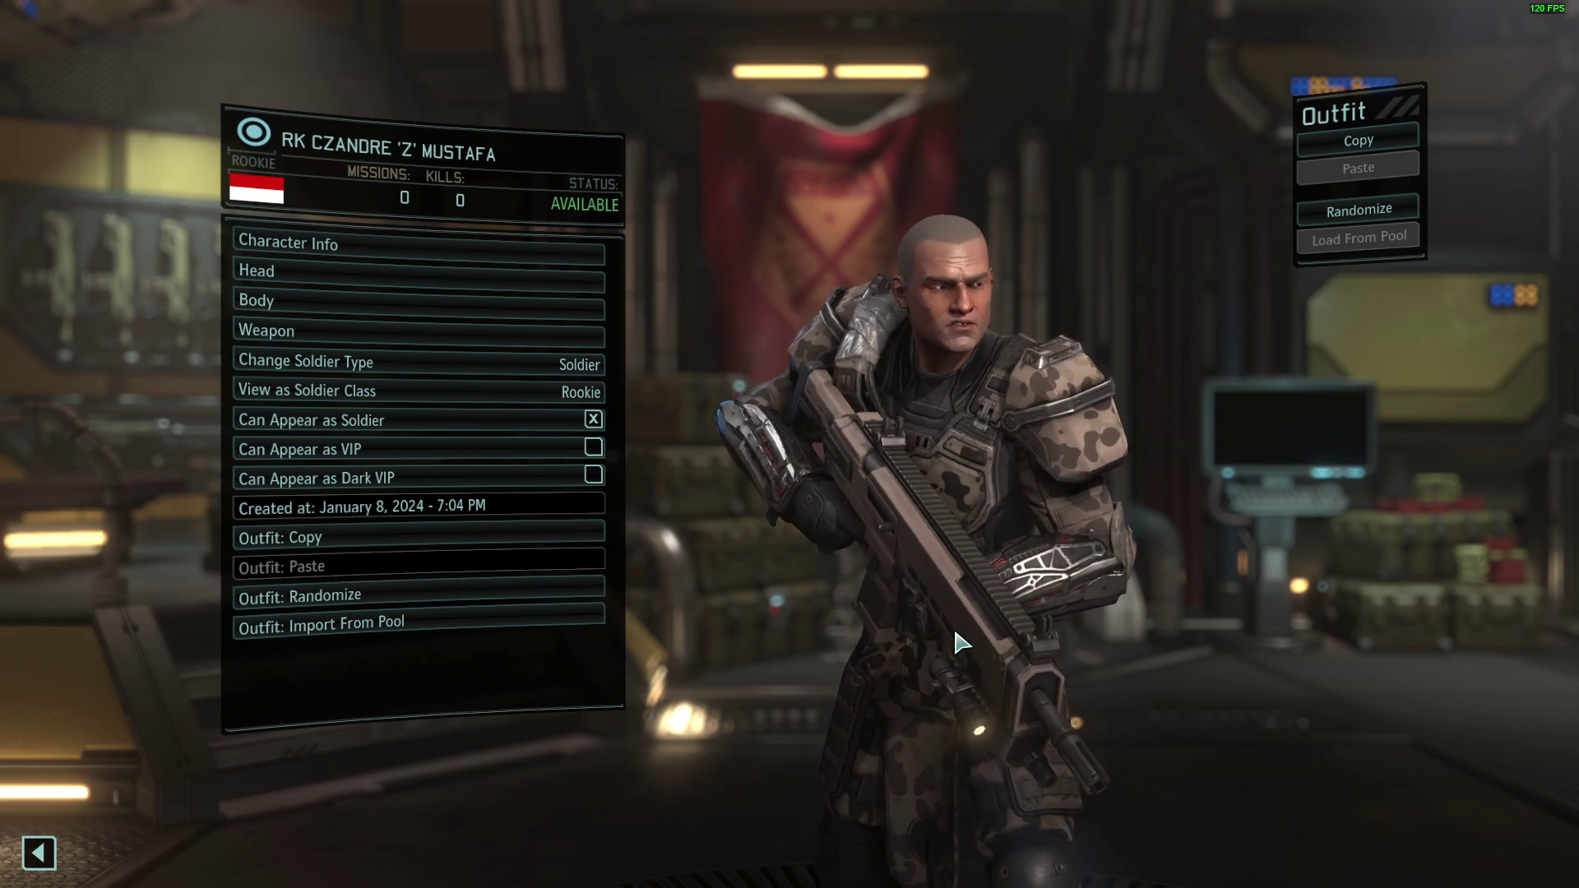
pyautogui.moveTo(955, 633); pyautogui.dragTo(1012, 576)
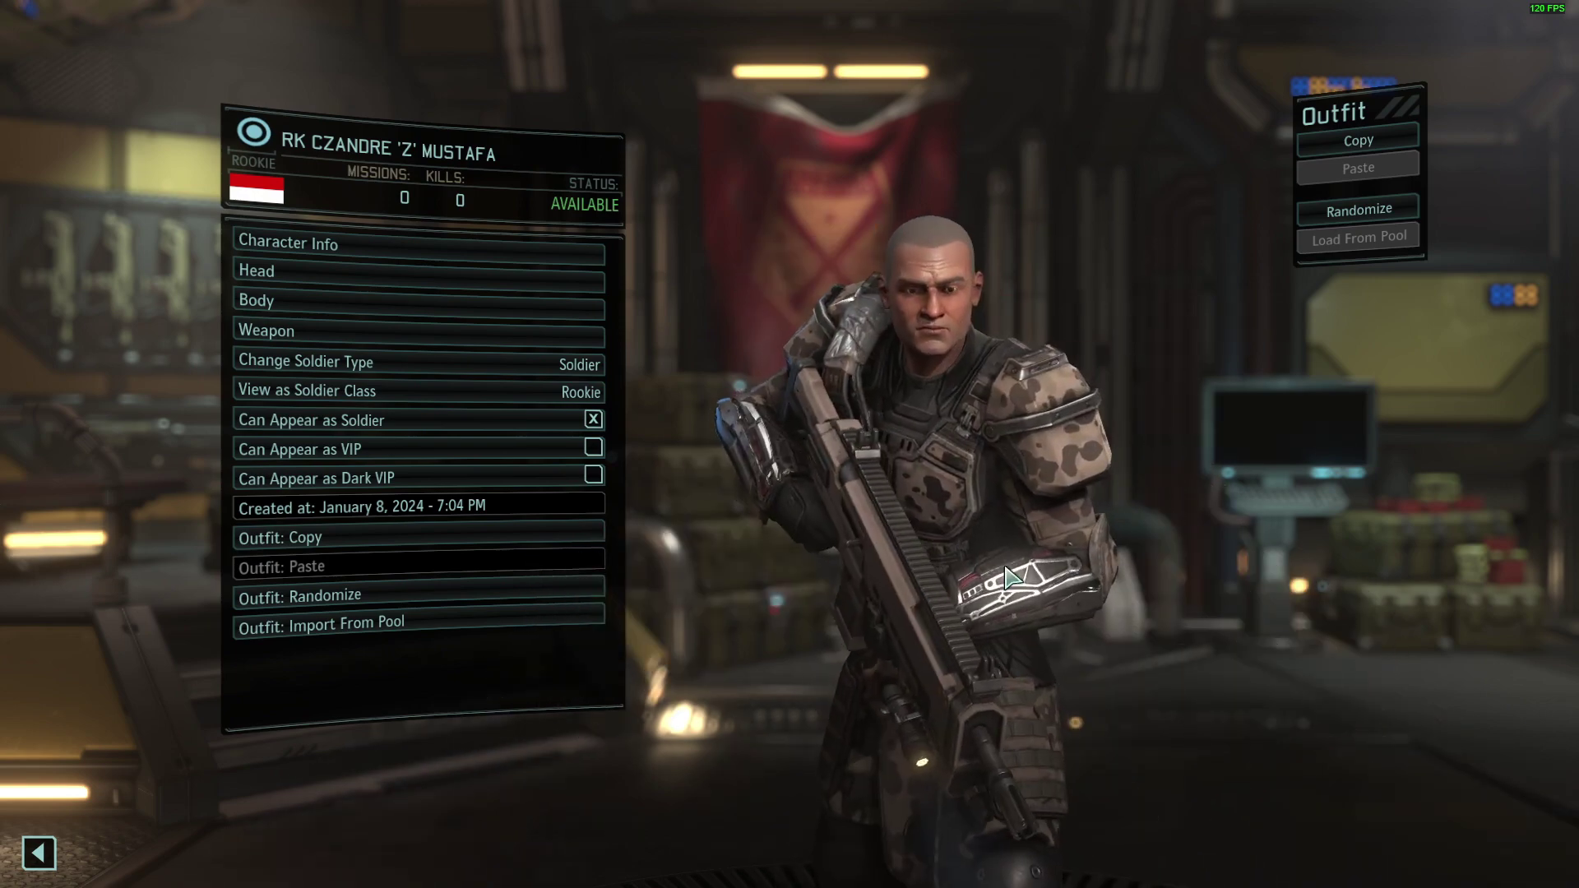
pyautogui.press('Escape')
# View the sixth, seventh and eighth soldiers in the character pool.
pyautogui.click(370, 334)
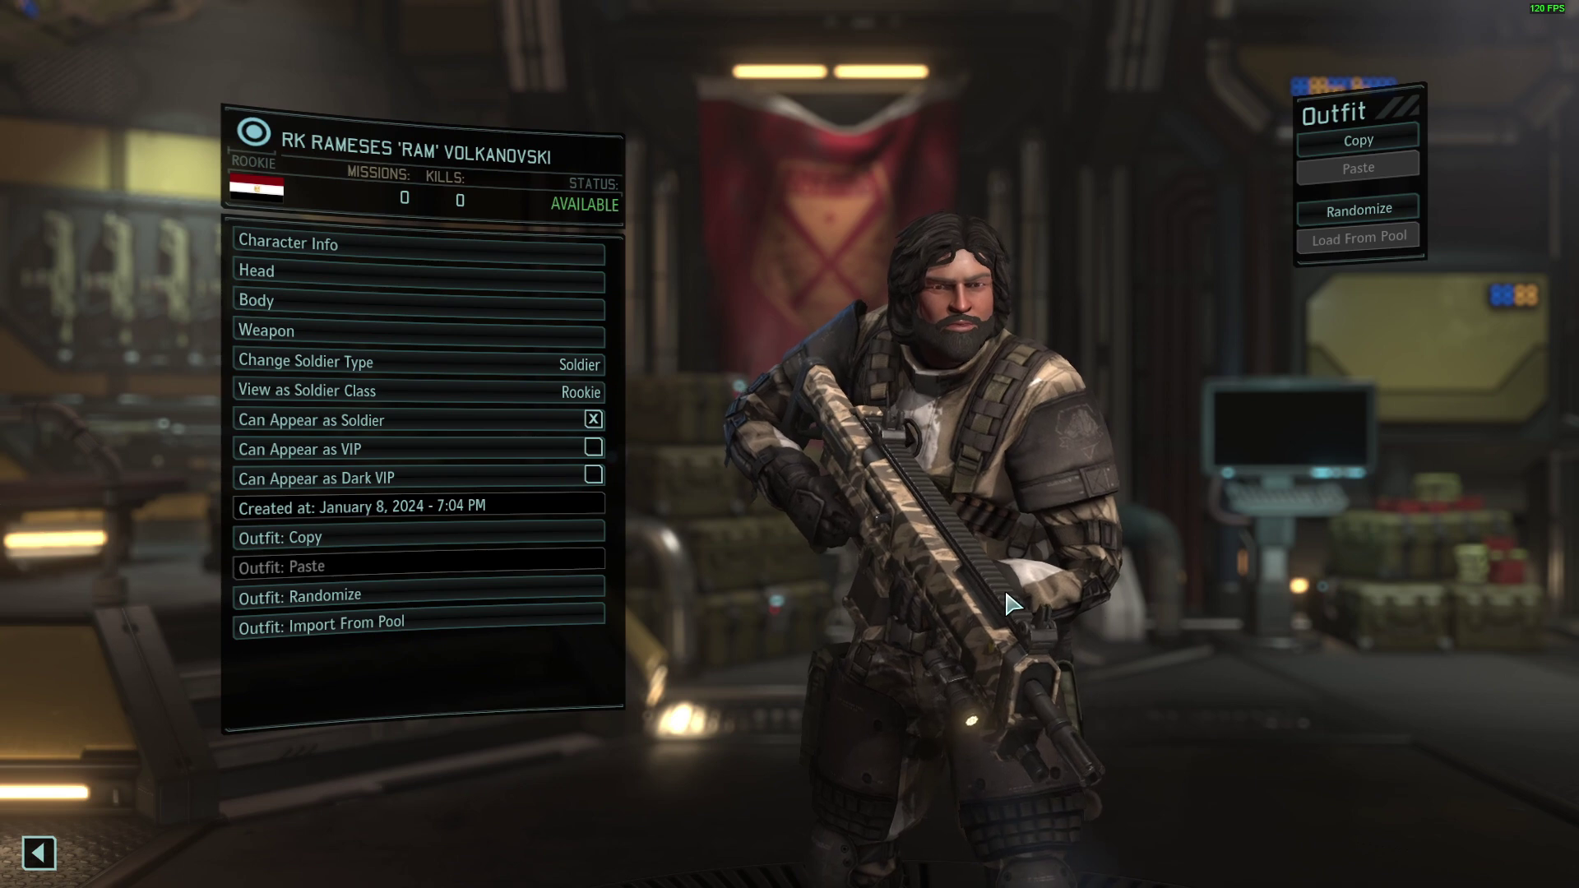
pyautogui.press('Escape')
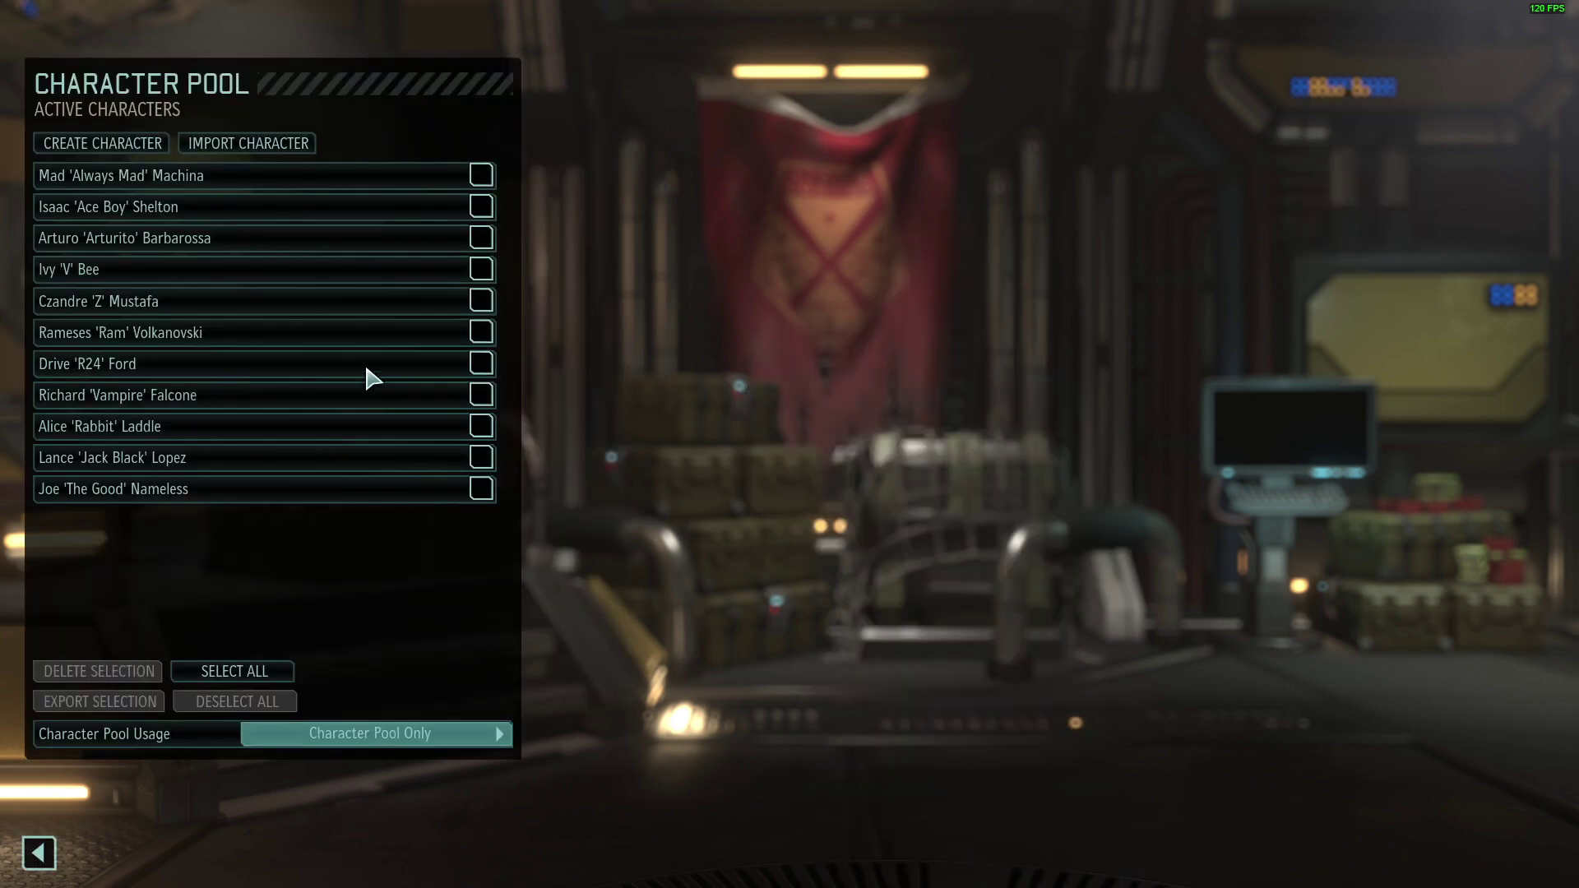
pyautogui.click(363, 365)
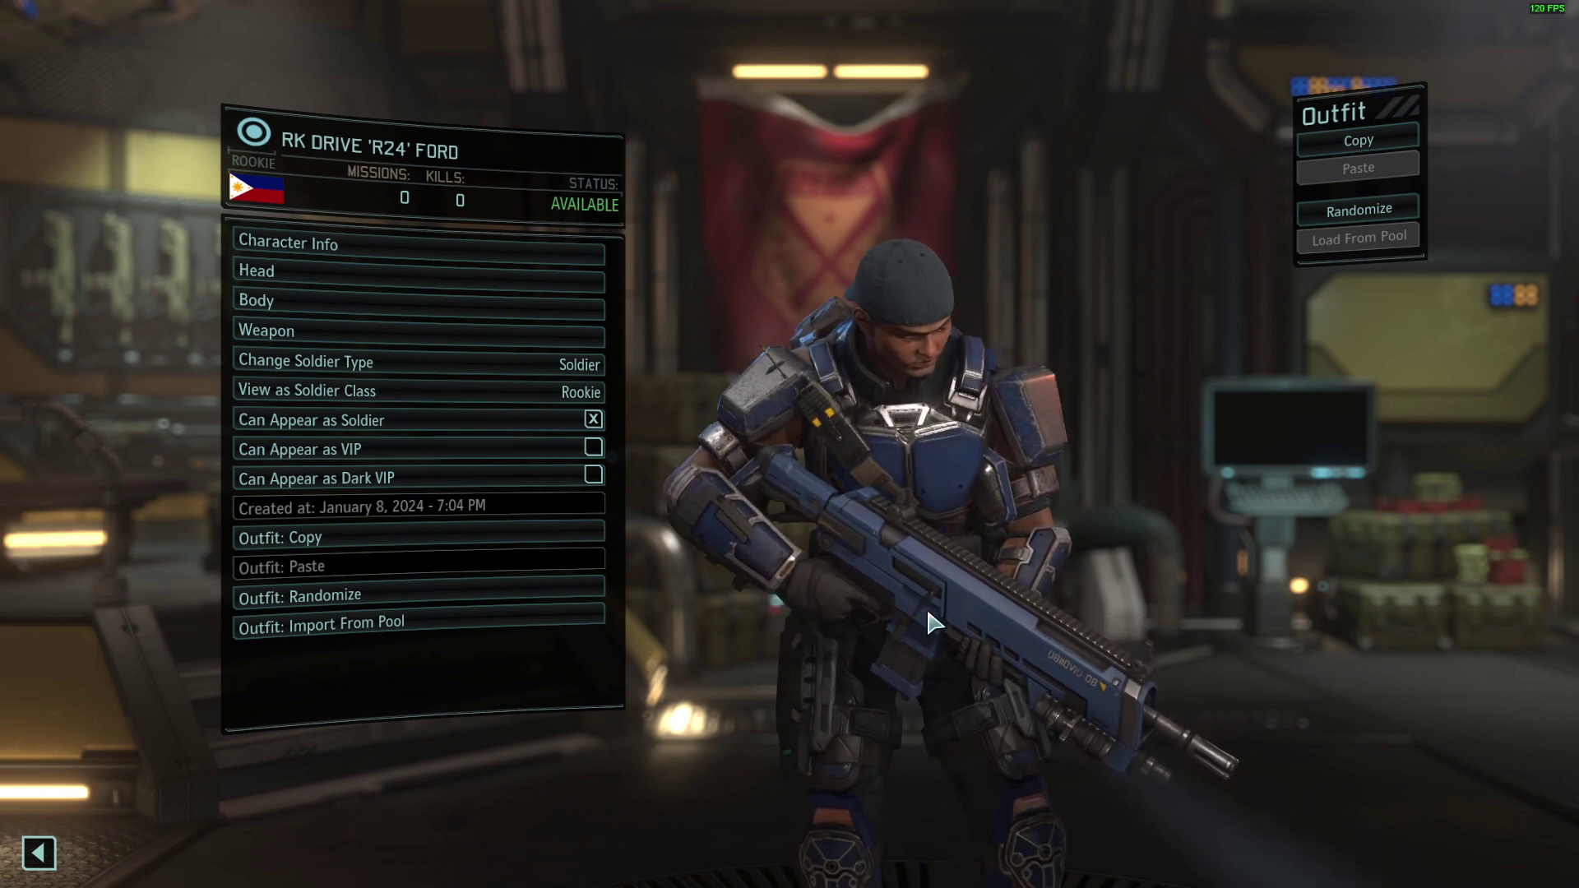
pyautogui.press('Escape')
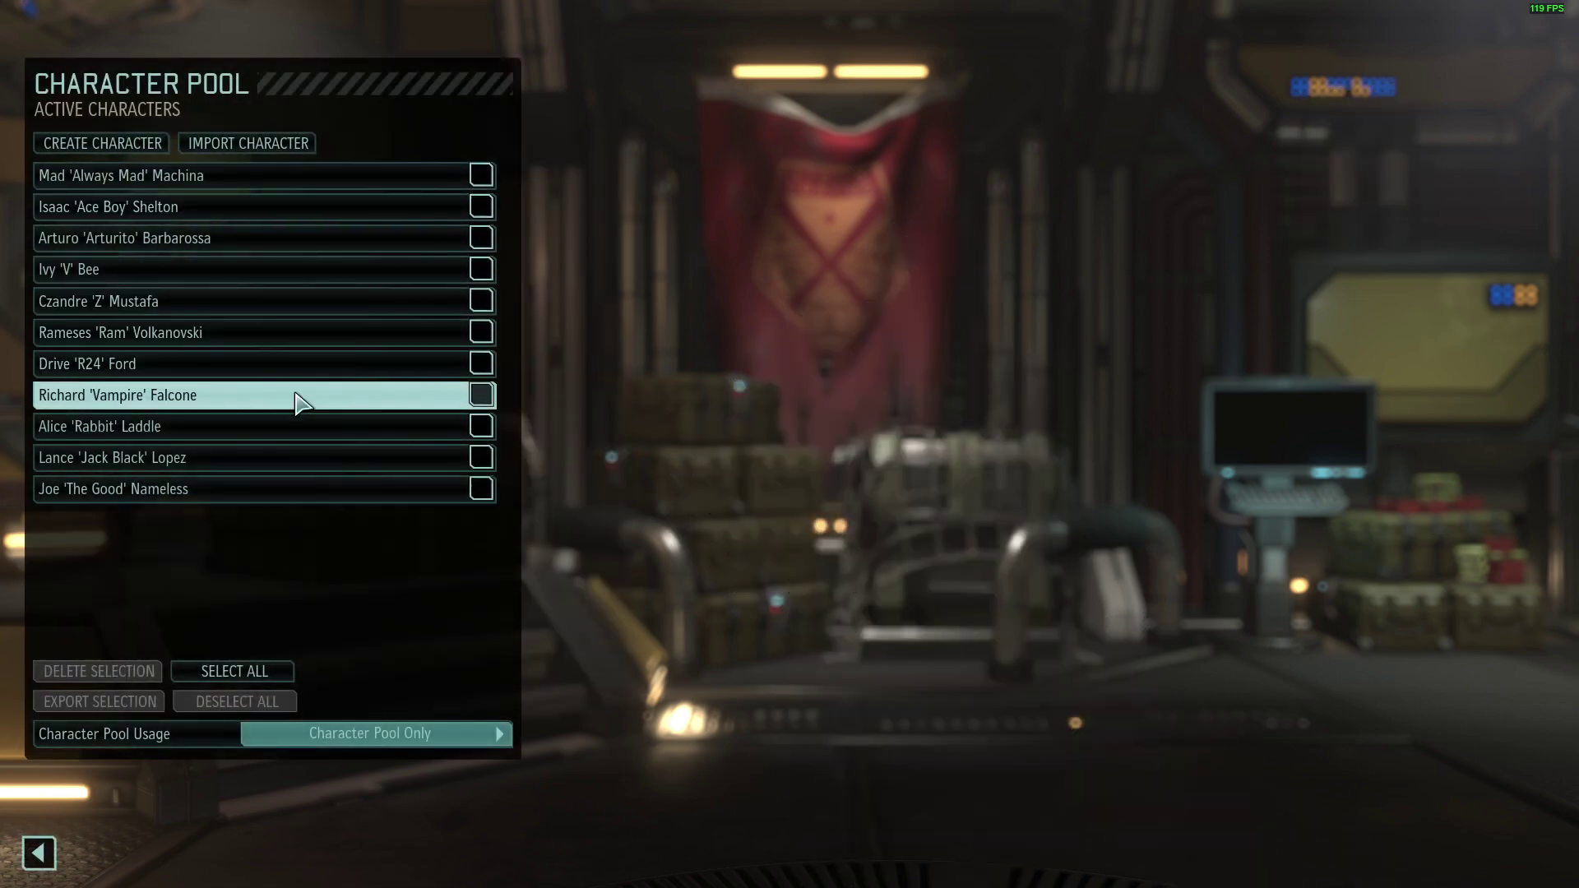
pyautogui.click(297, 398)
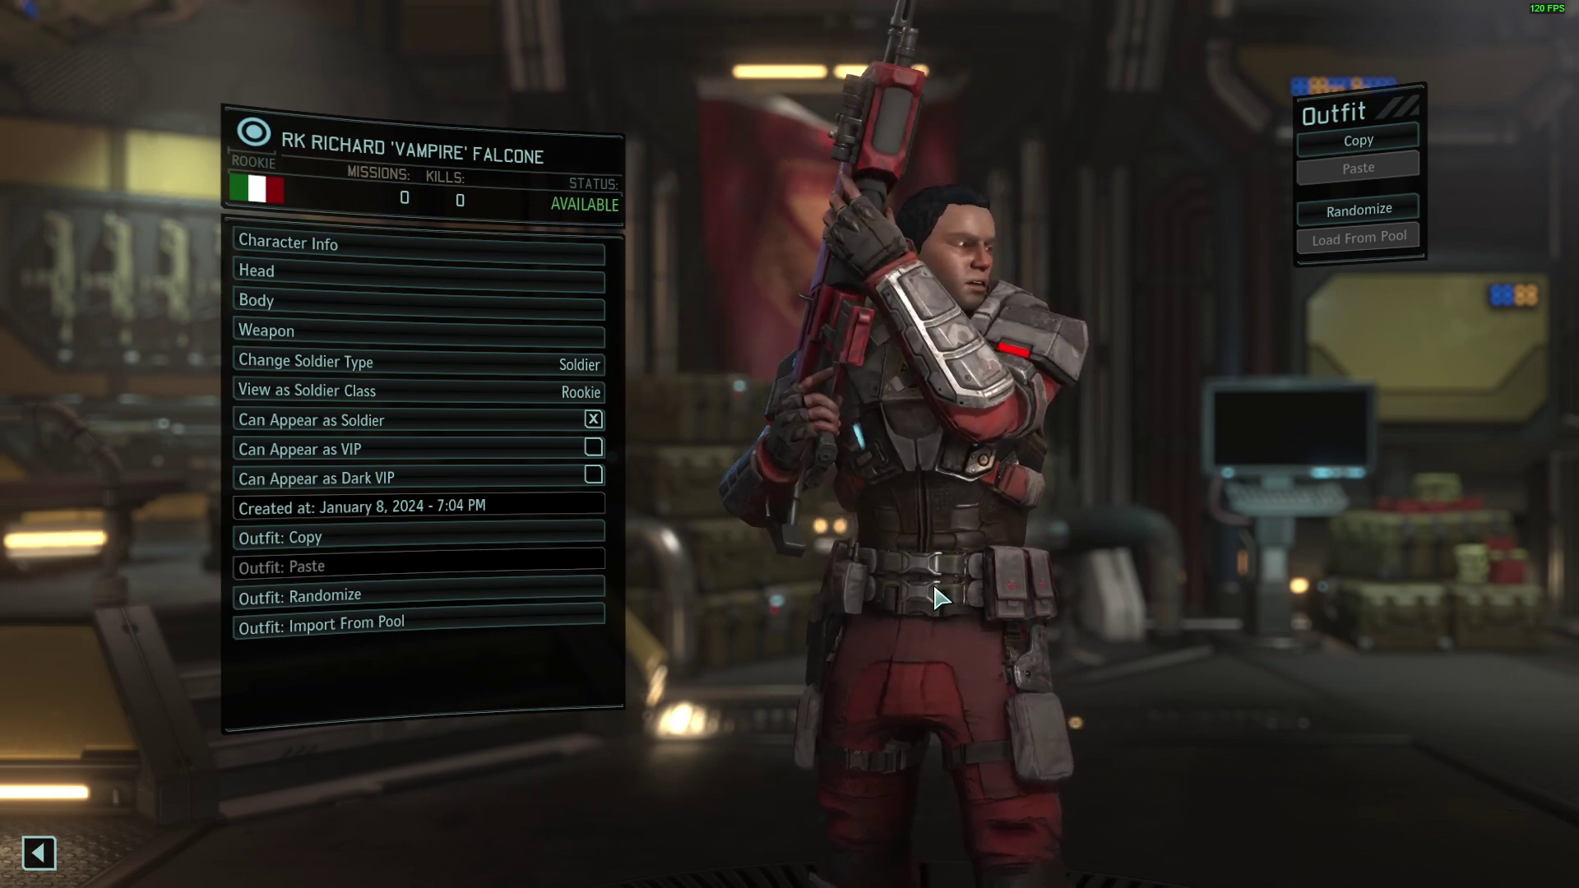
pyautogui.press('Escape')
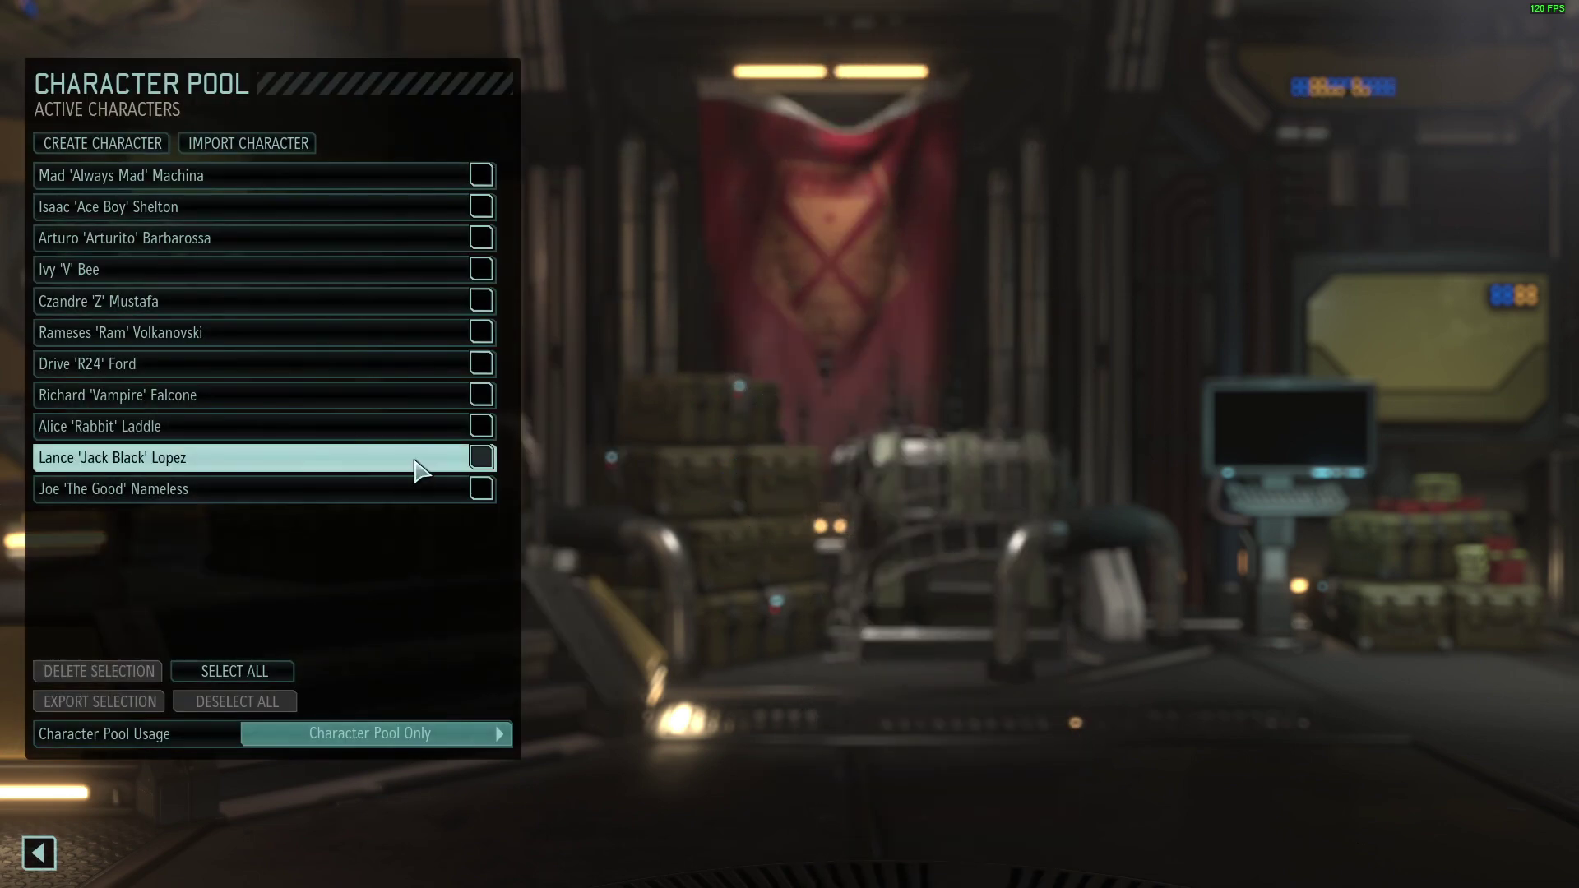
# Examine the ninth soldier's body customization options and rotate the model, returning to the character pool list.
pyautogui.click(387, 426)
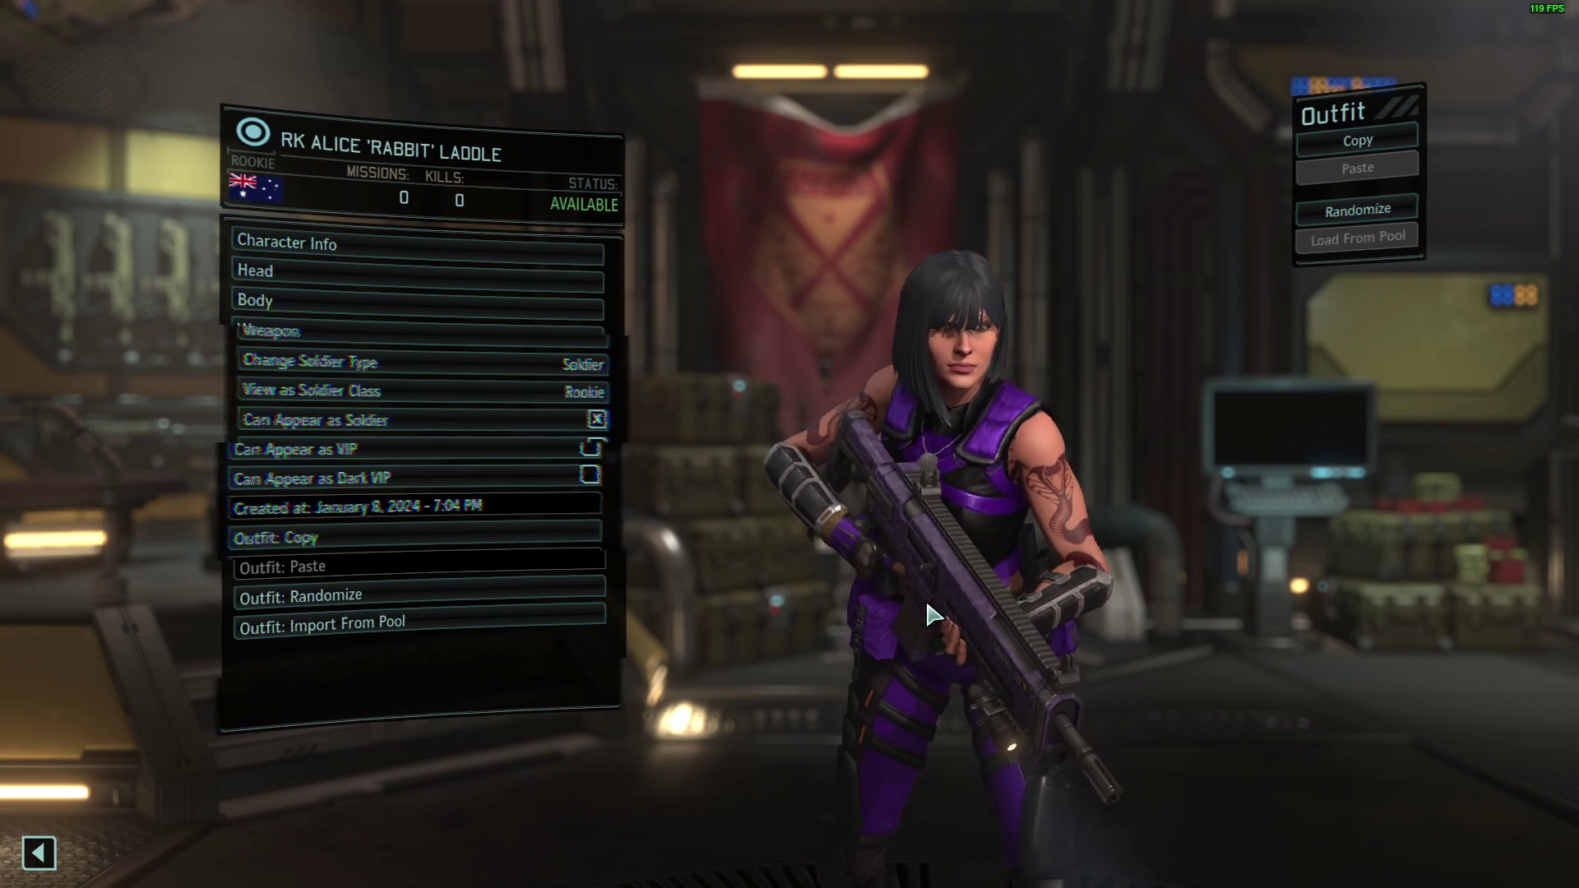
pyautogui.click(403, 306)
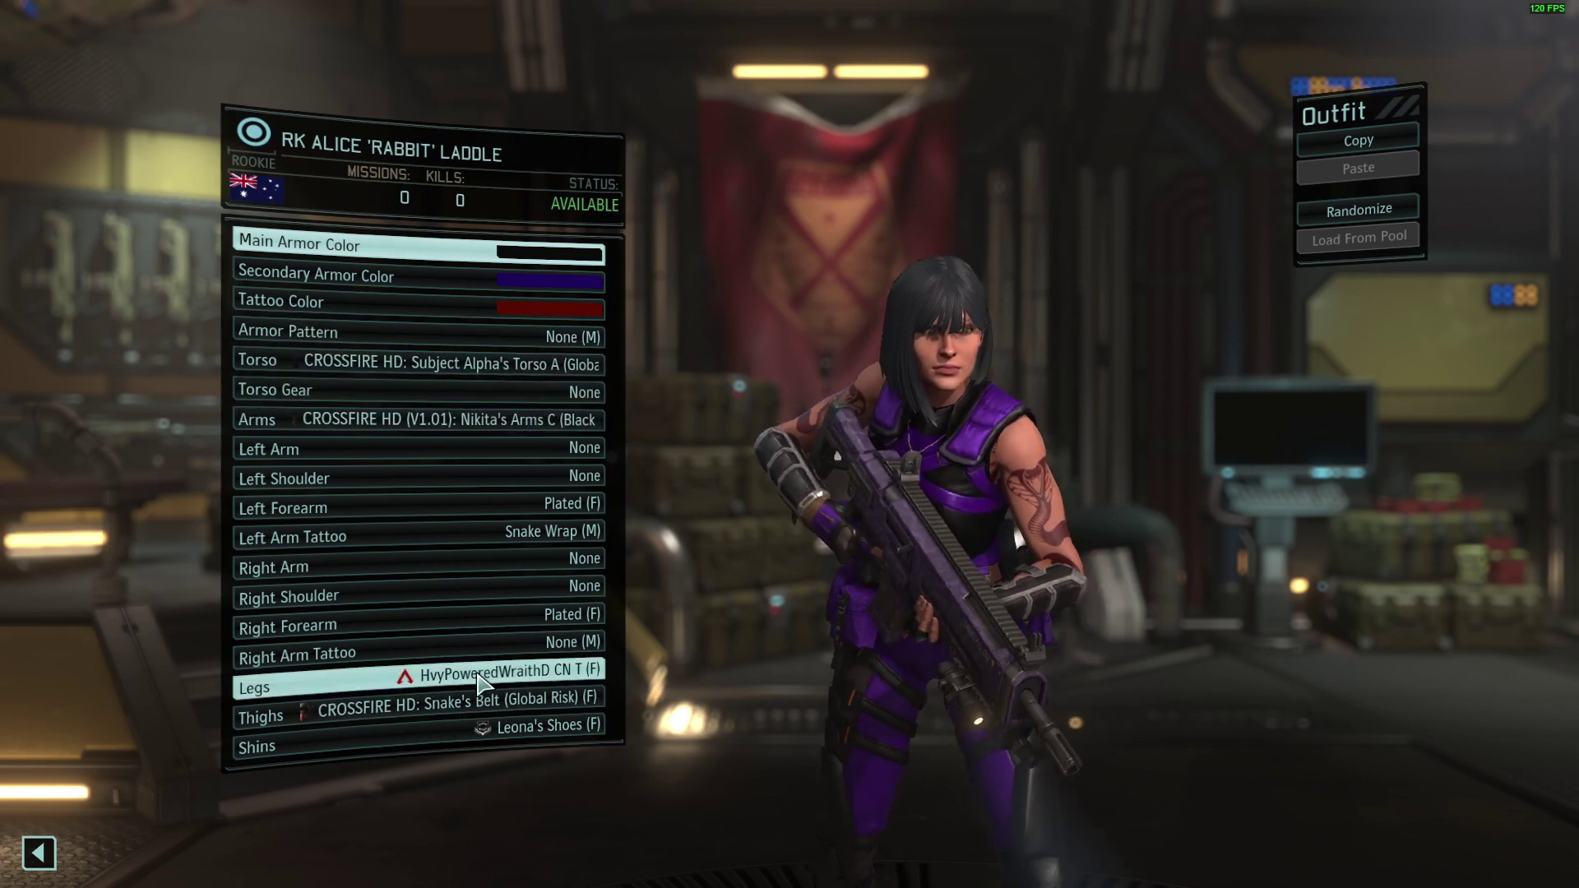
pyautogui.moveTo(1102, 665); pyautogui.dragTo(777, 723)
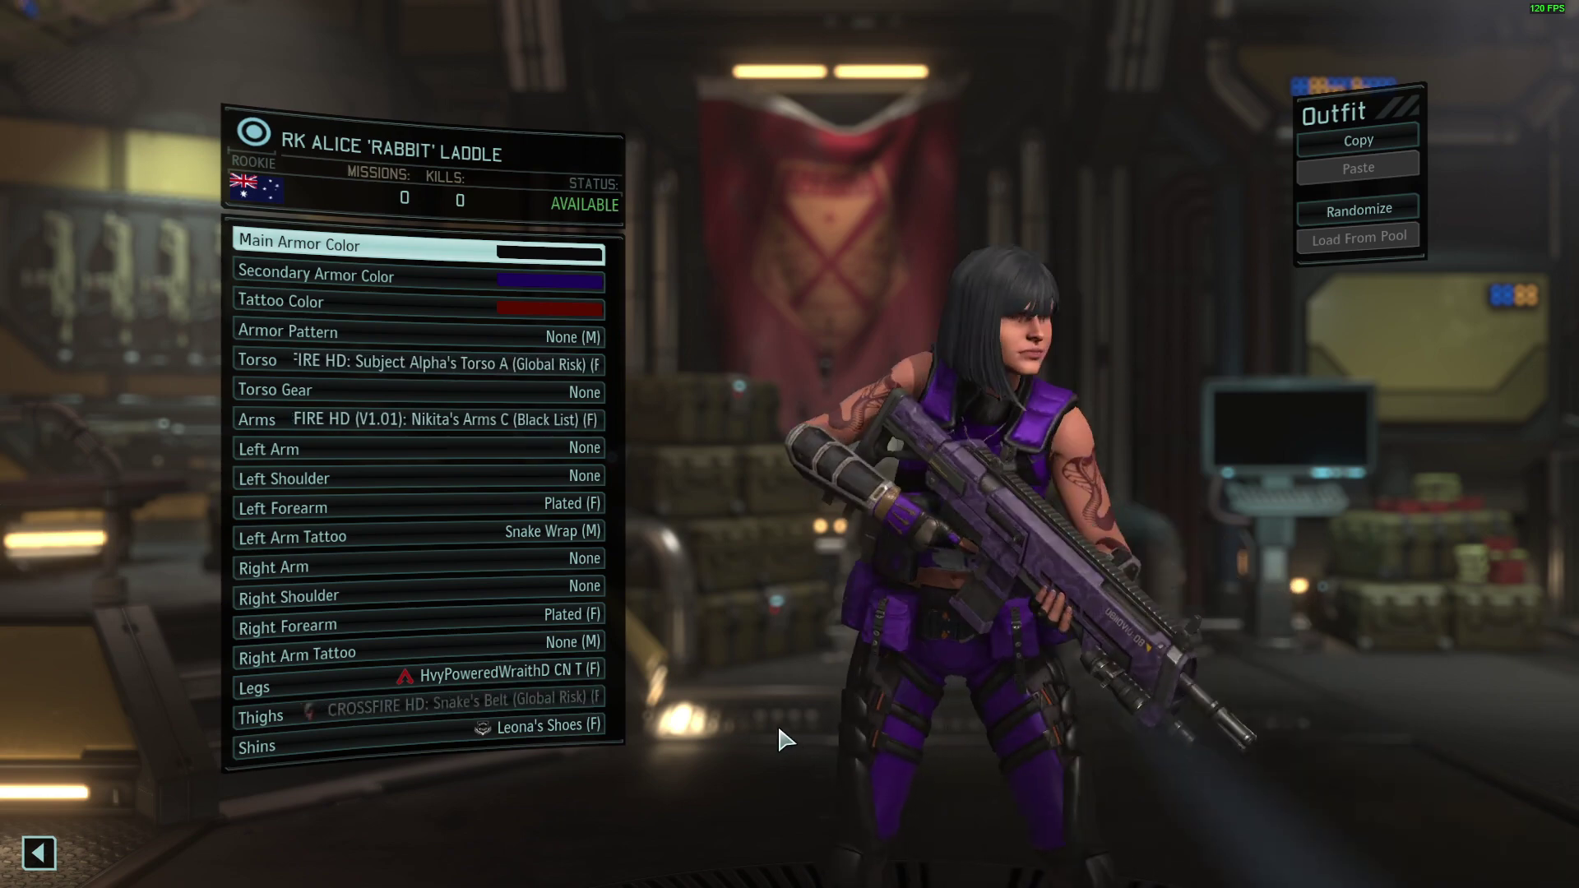
pyautogui.press('Escape')
pyautogui.press('Escape')
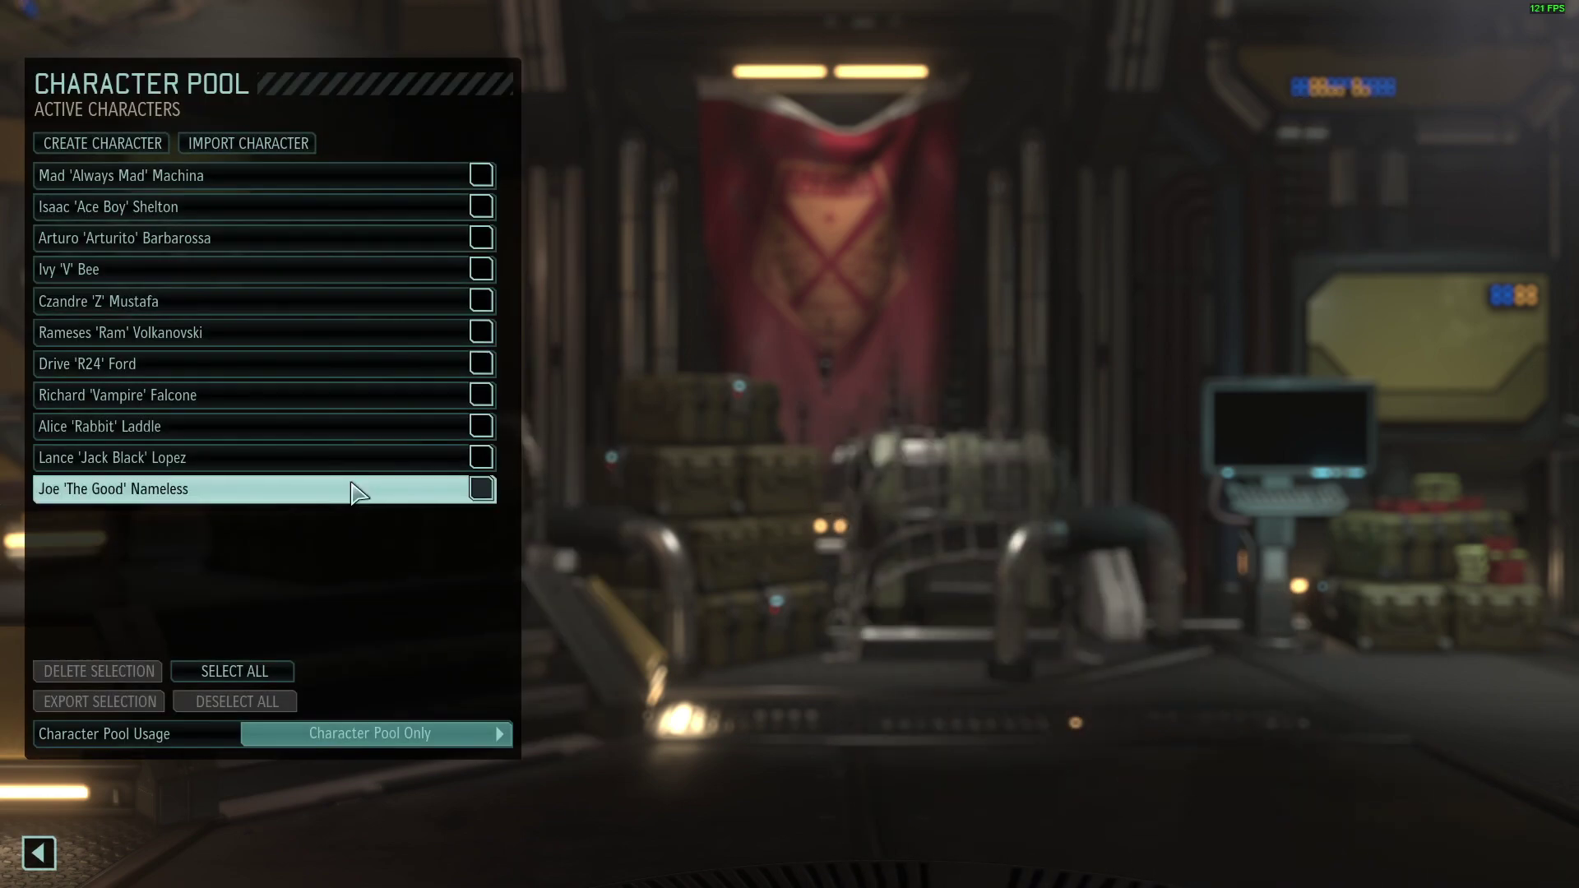
# View the last two soldiers in the character pool and leave the pool.
pyautogui.click(332, 465)
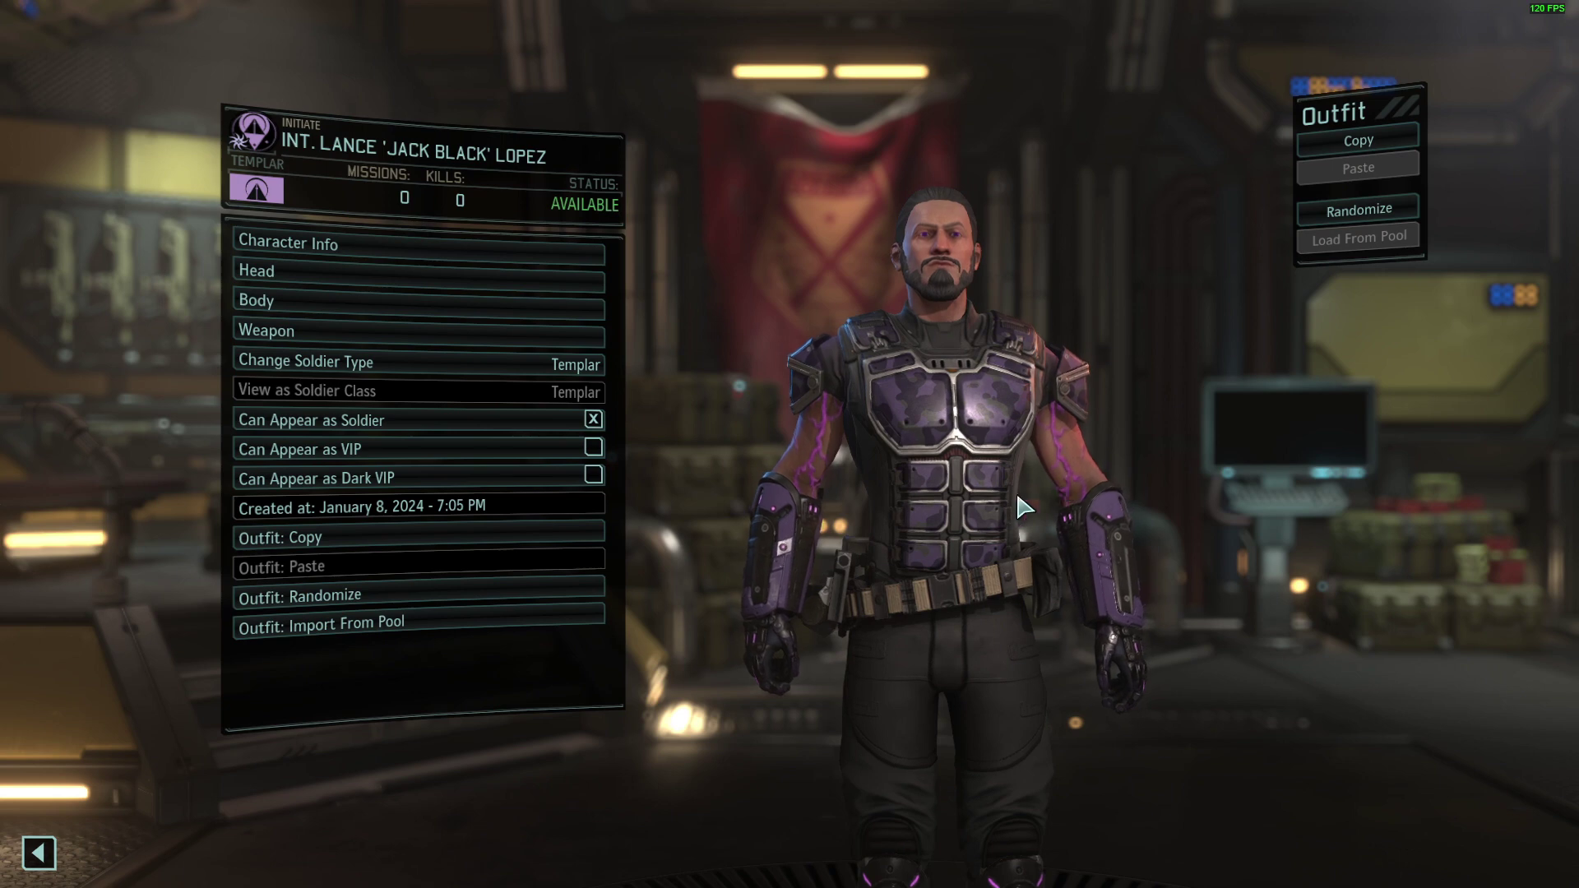
pyautogui.press('Escape')
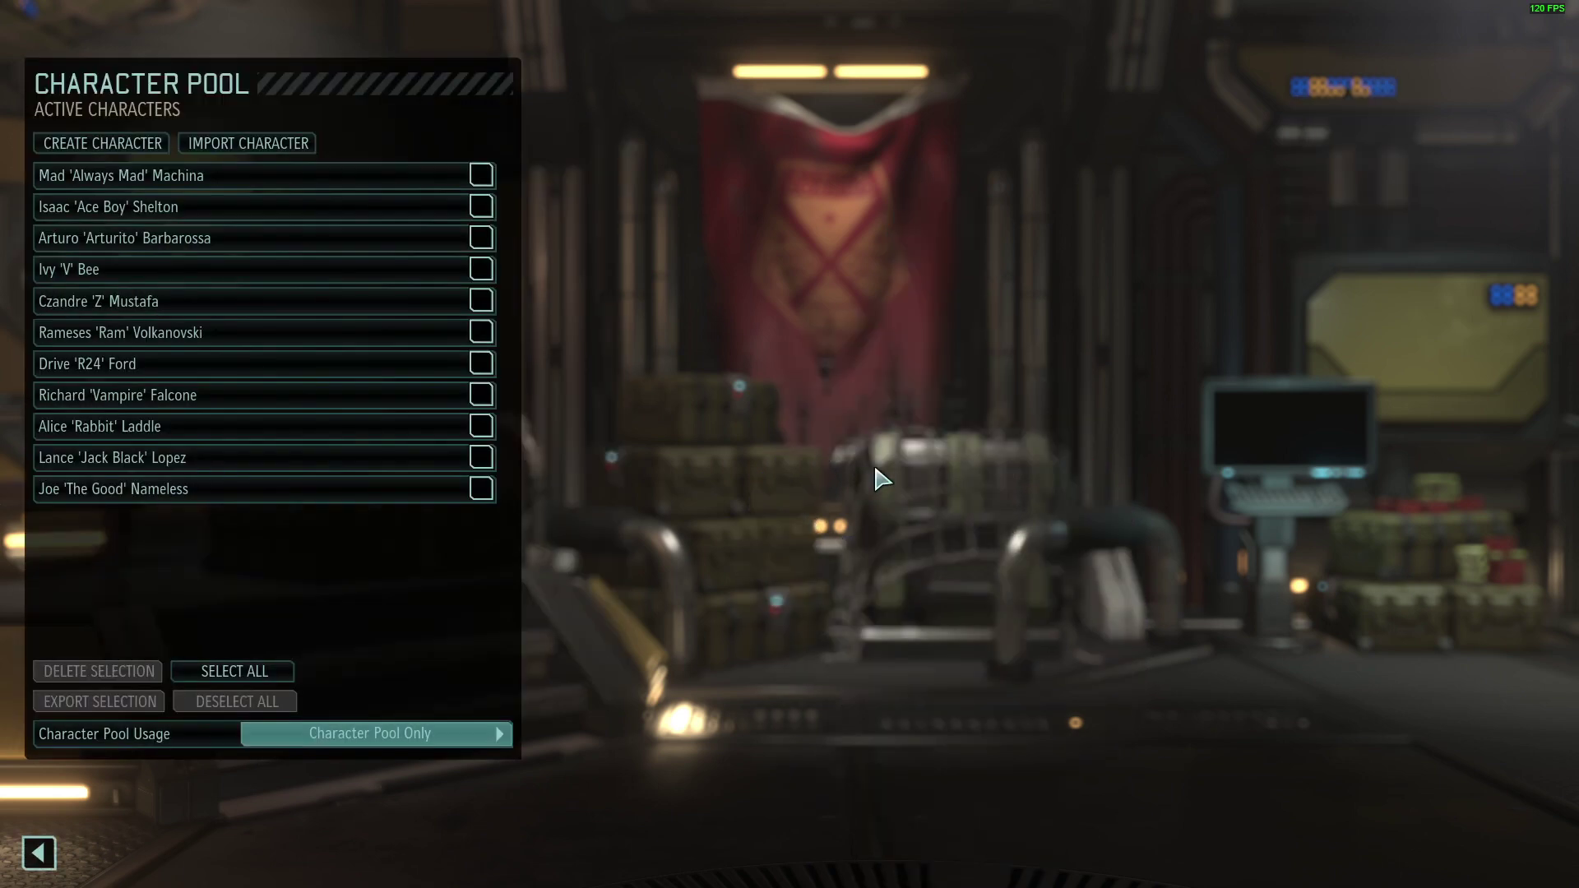
pyautogui.click(274, 493)
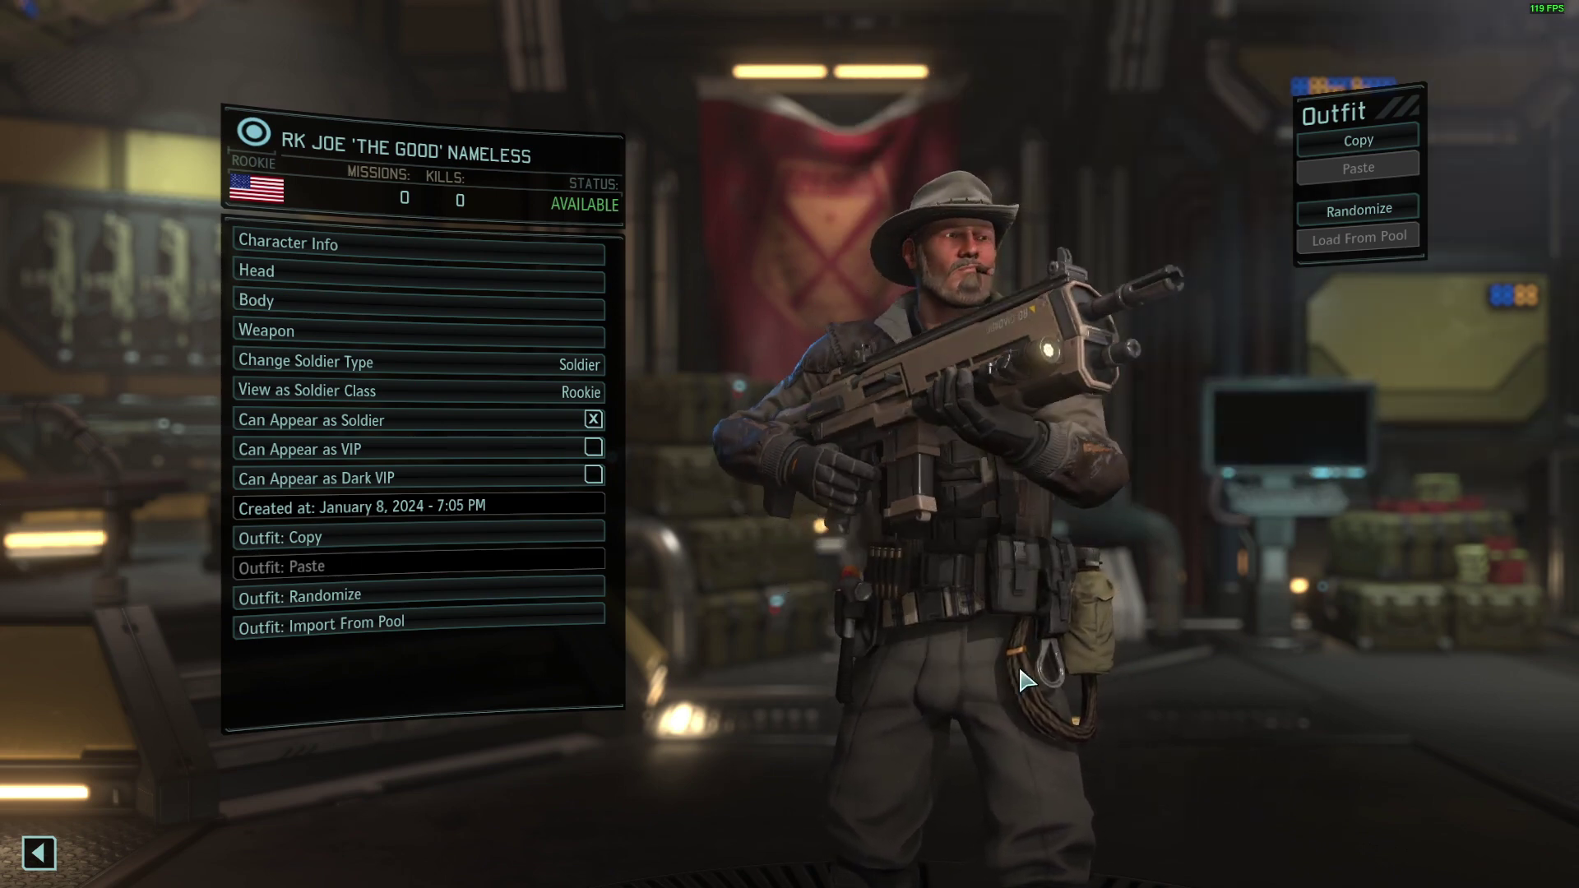
pyautogui.press('Escape')
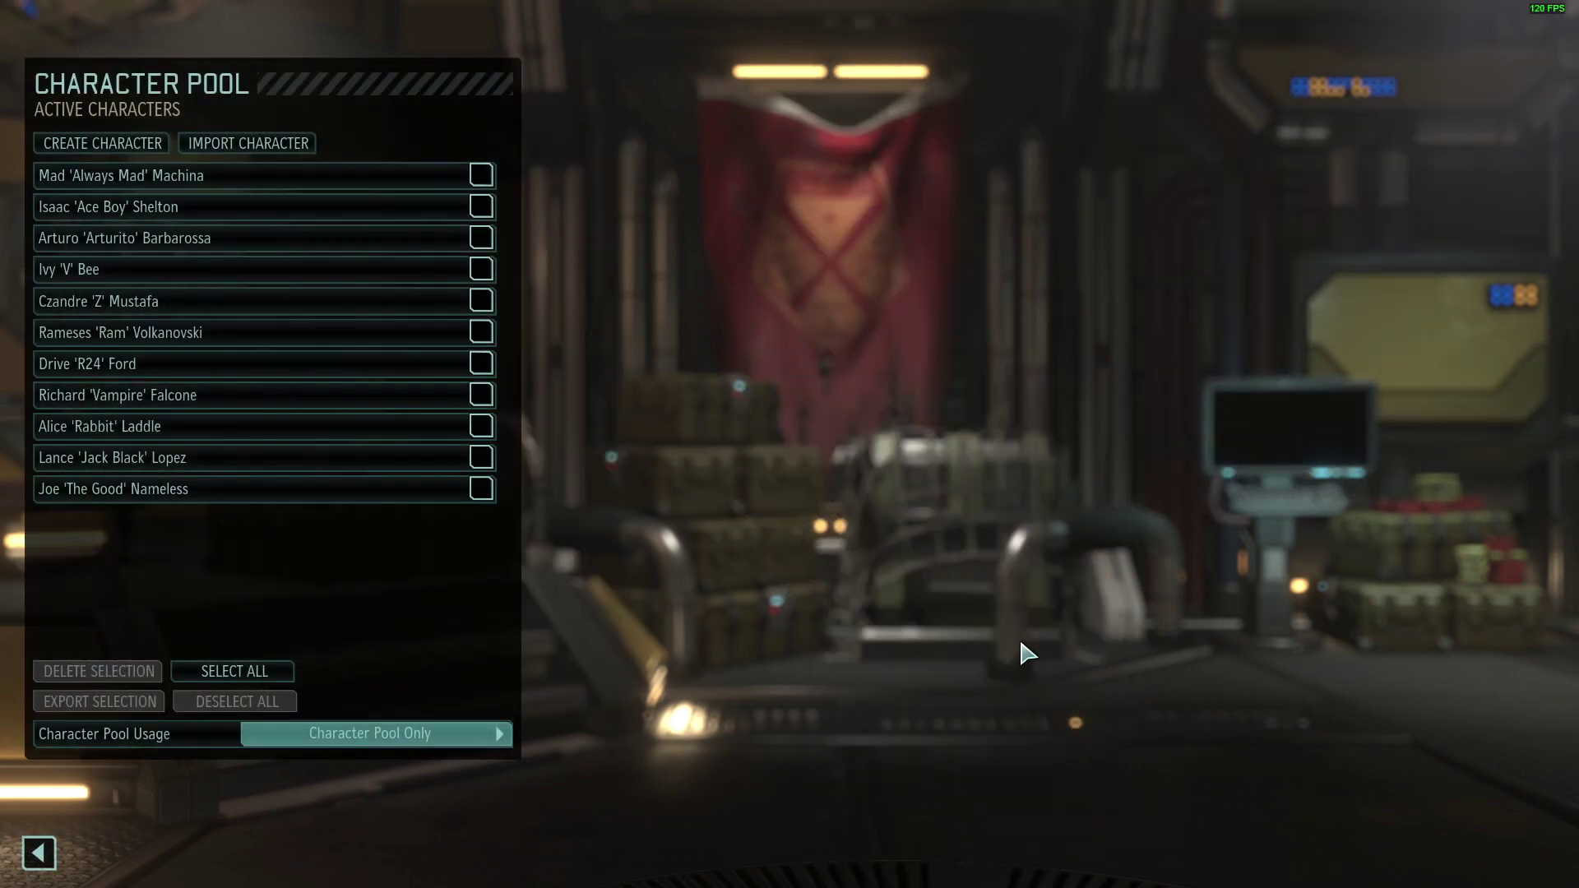
pyautogui.press('Escape')
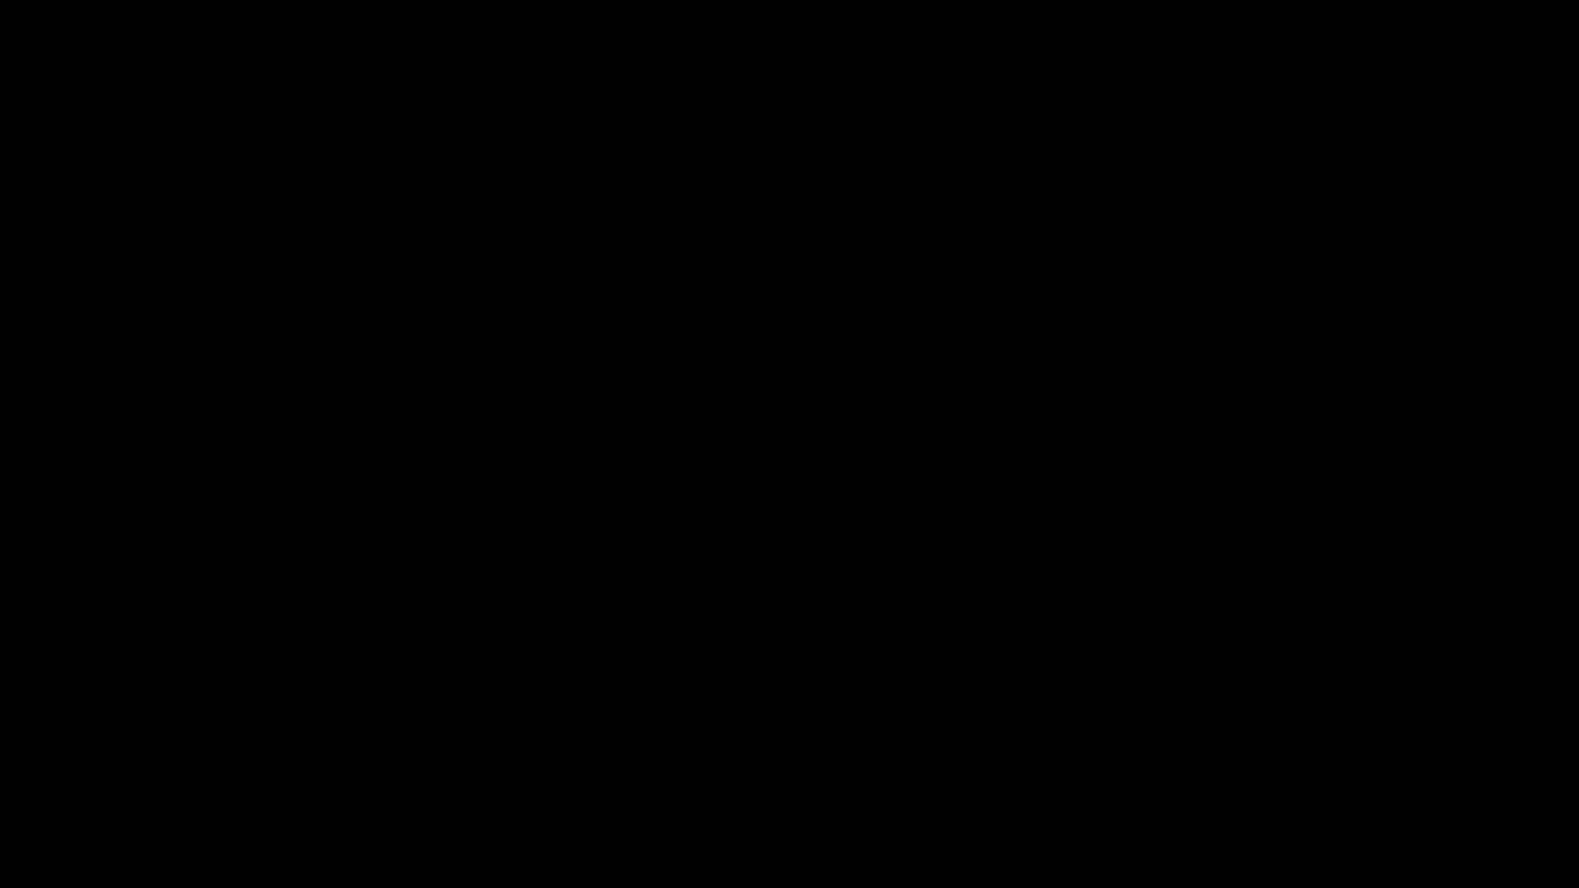
# Switch to OBS and review its output and video settings.
pyautogui.hotkey('alt', 'Tab')
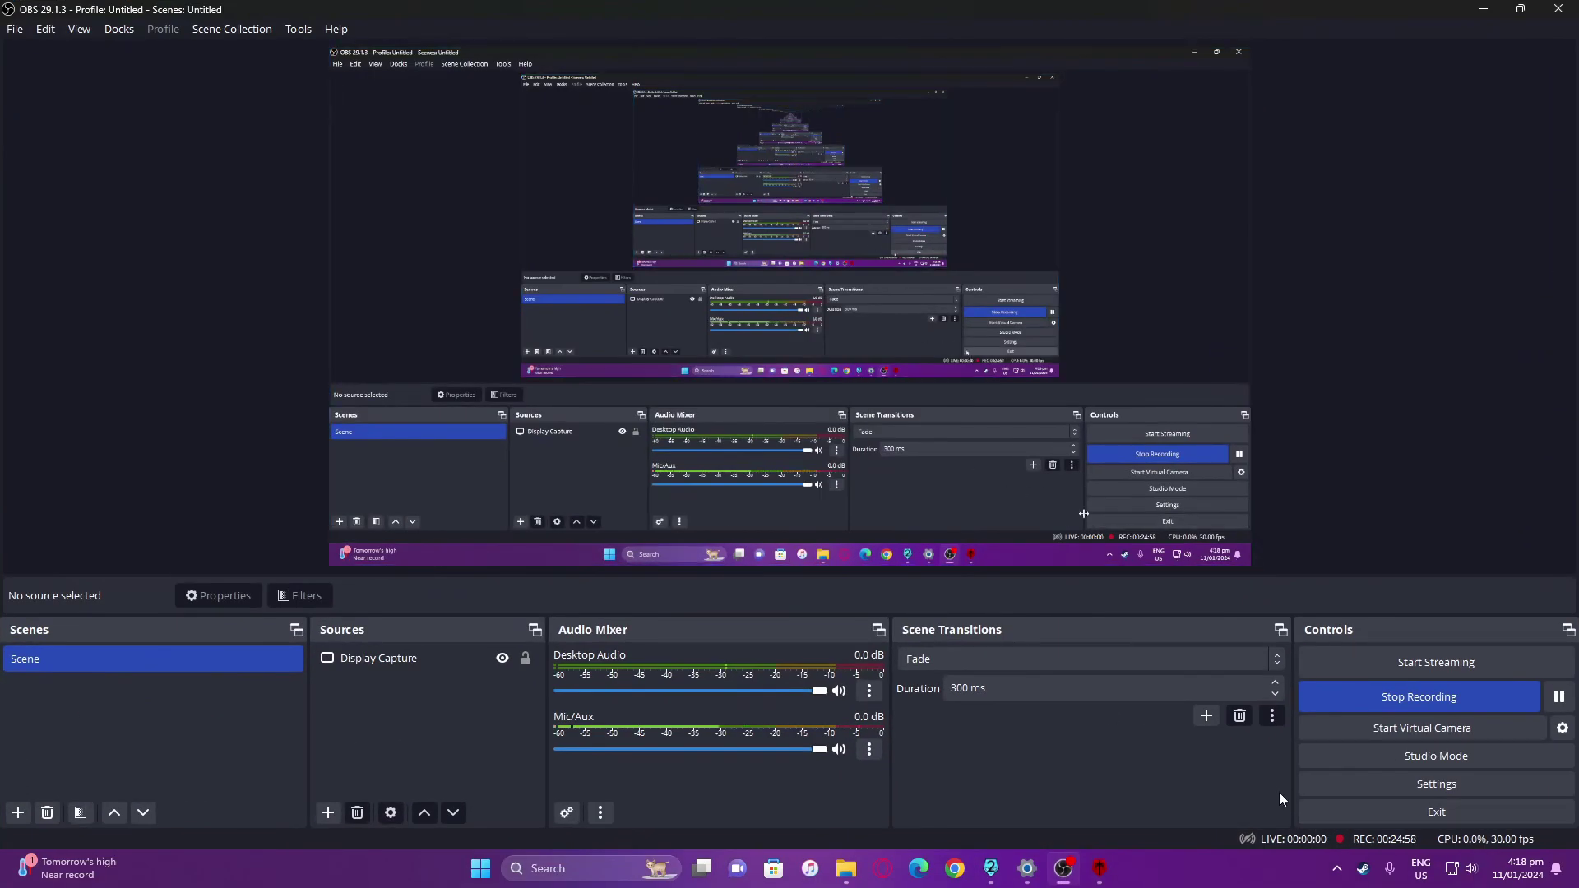
pyautogui.click(1329, 786)
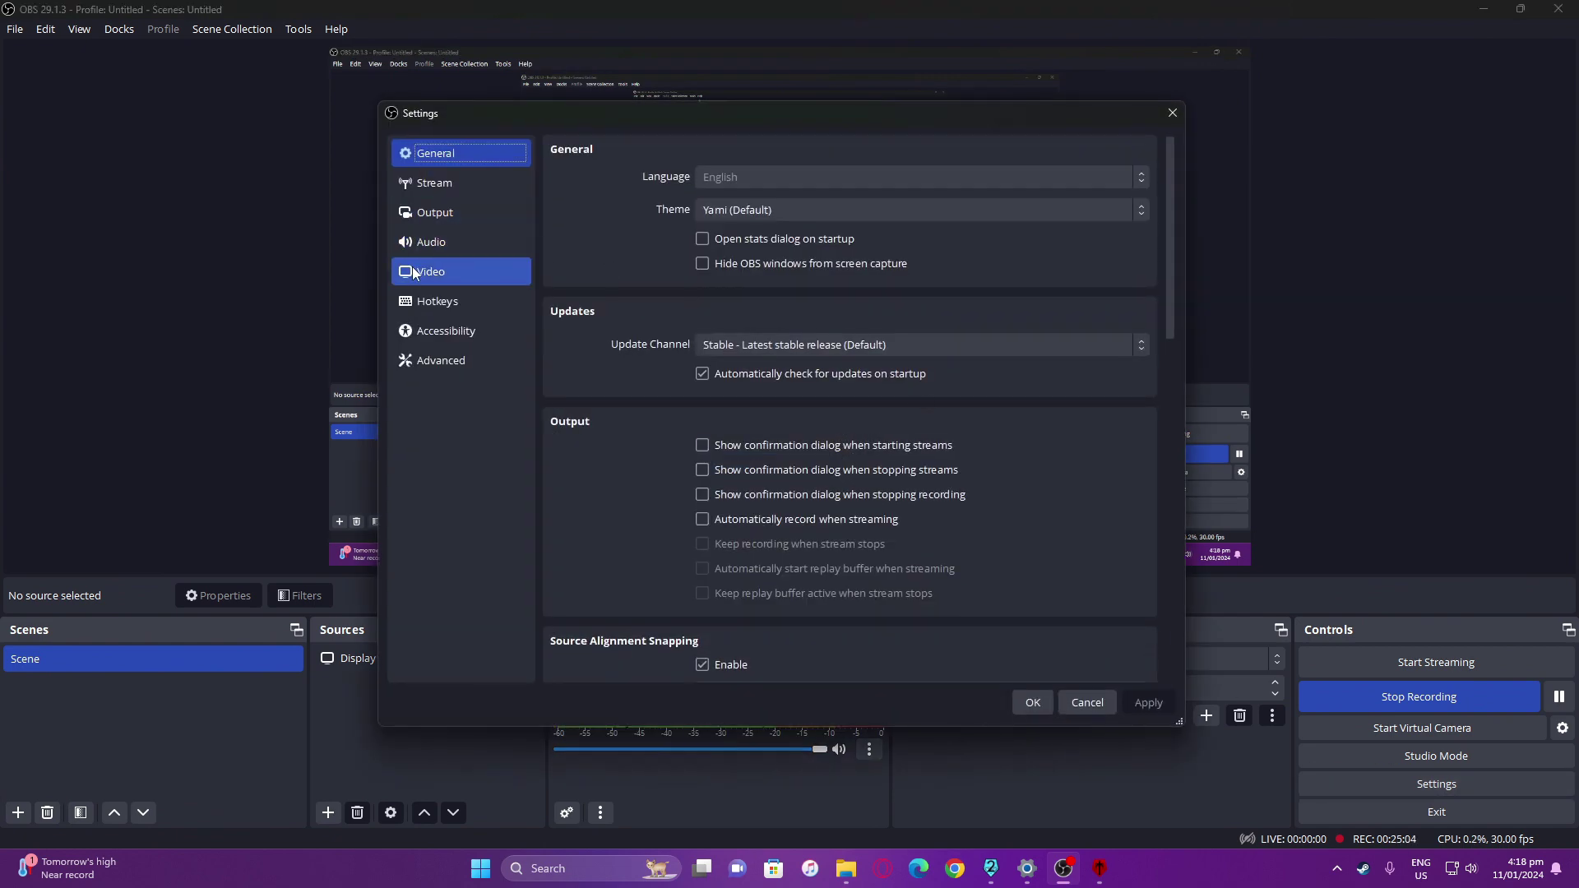
pyautogui.click(449, 218)
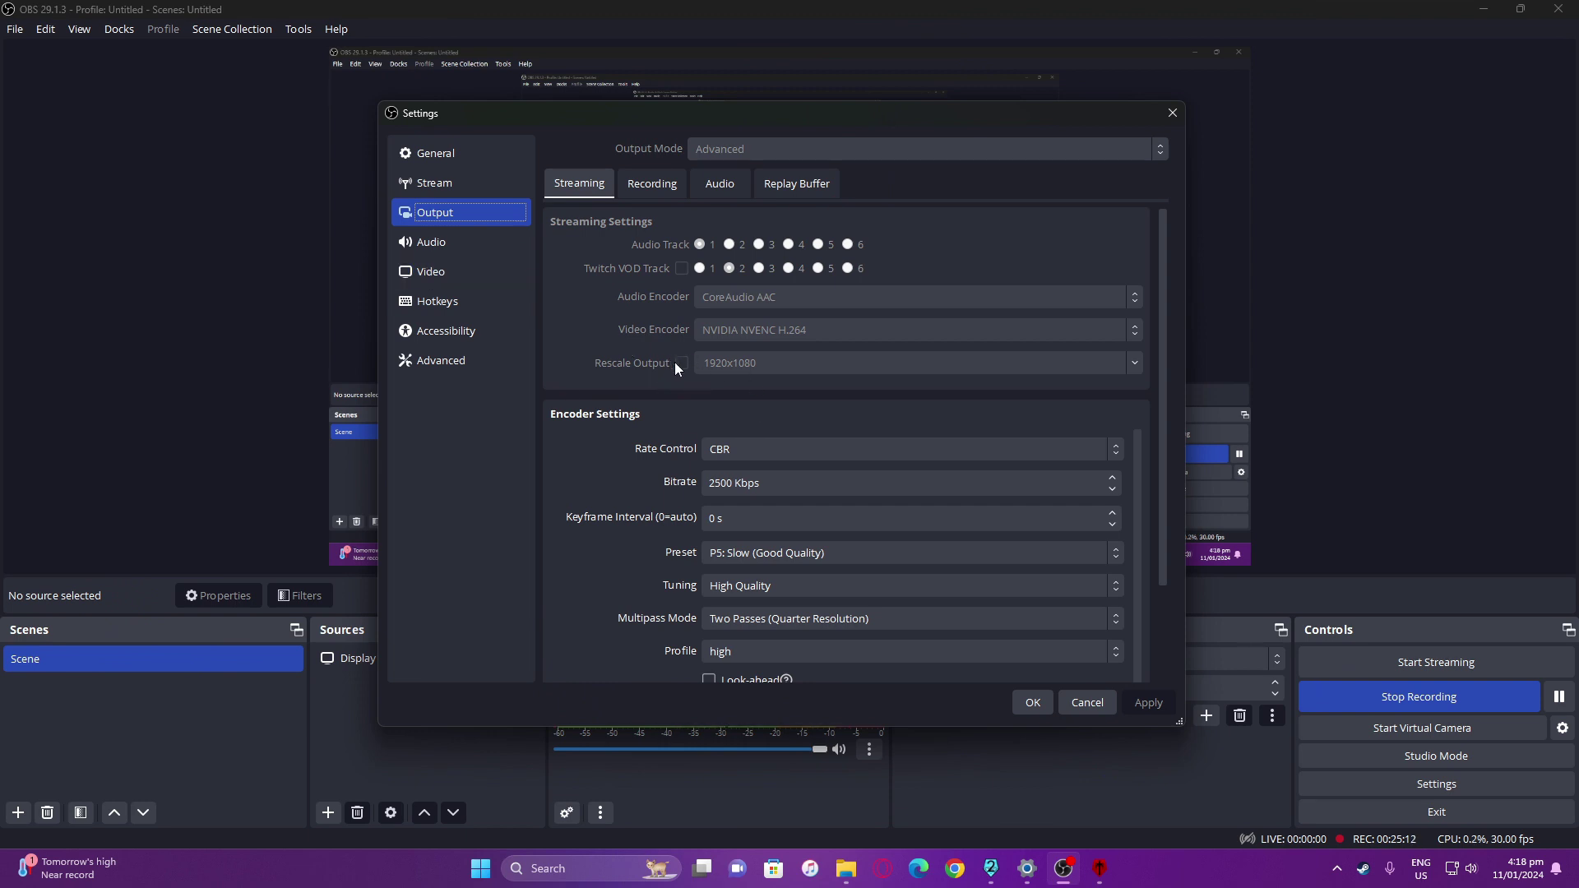
pyautogui.click(476, 280)
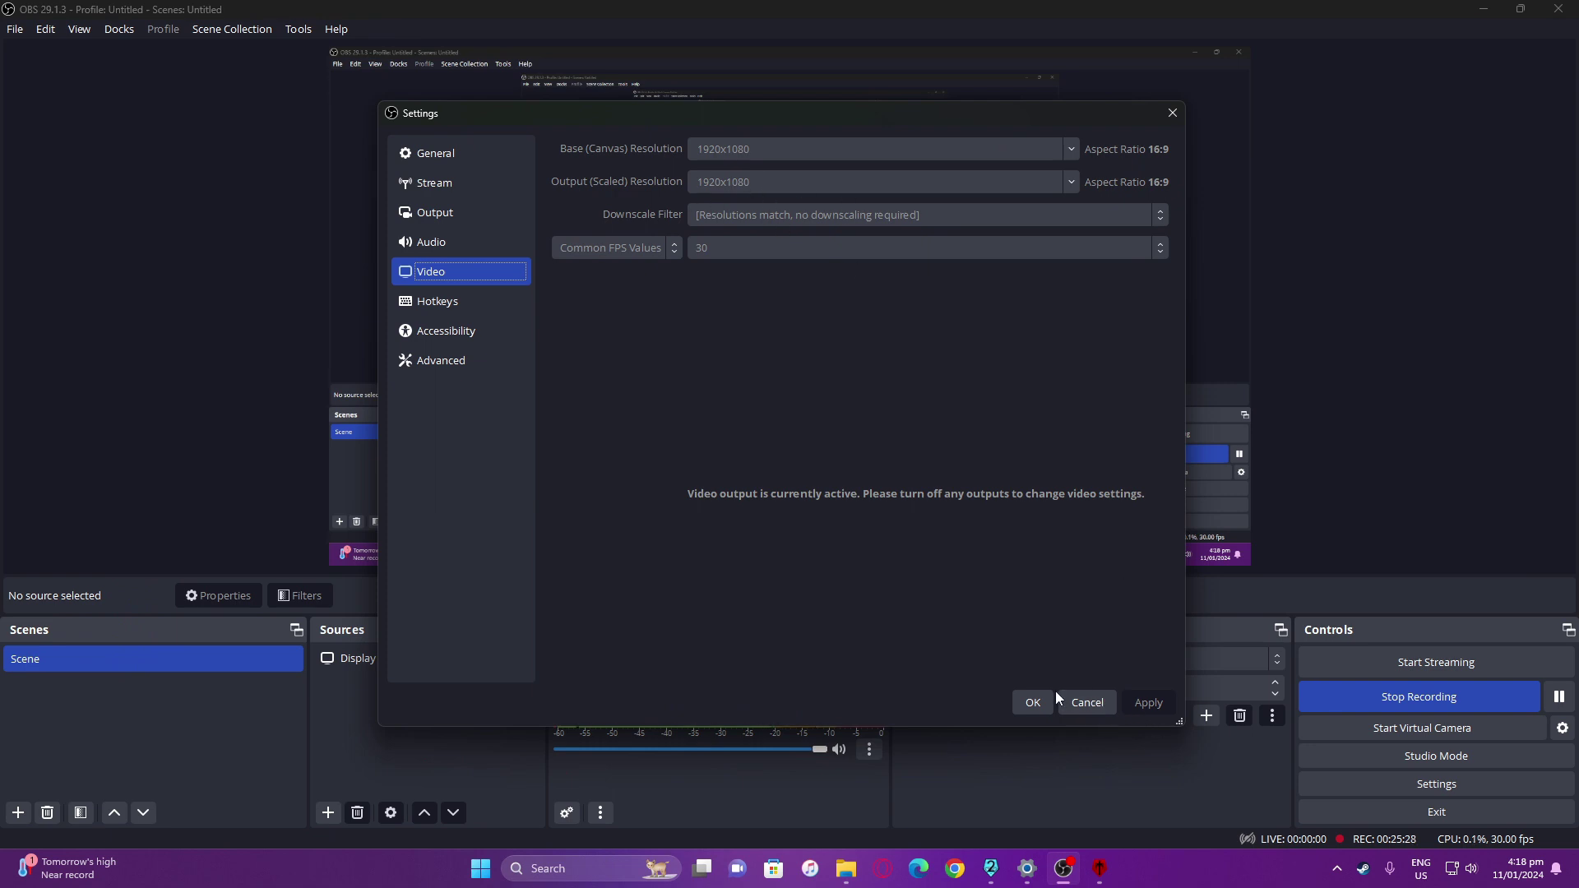
pyautogui.click(1033, 703)
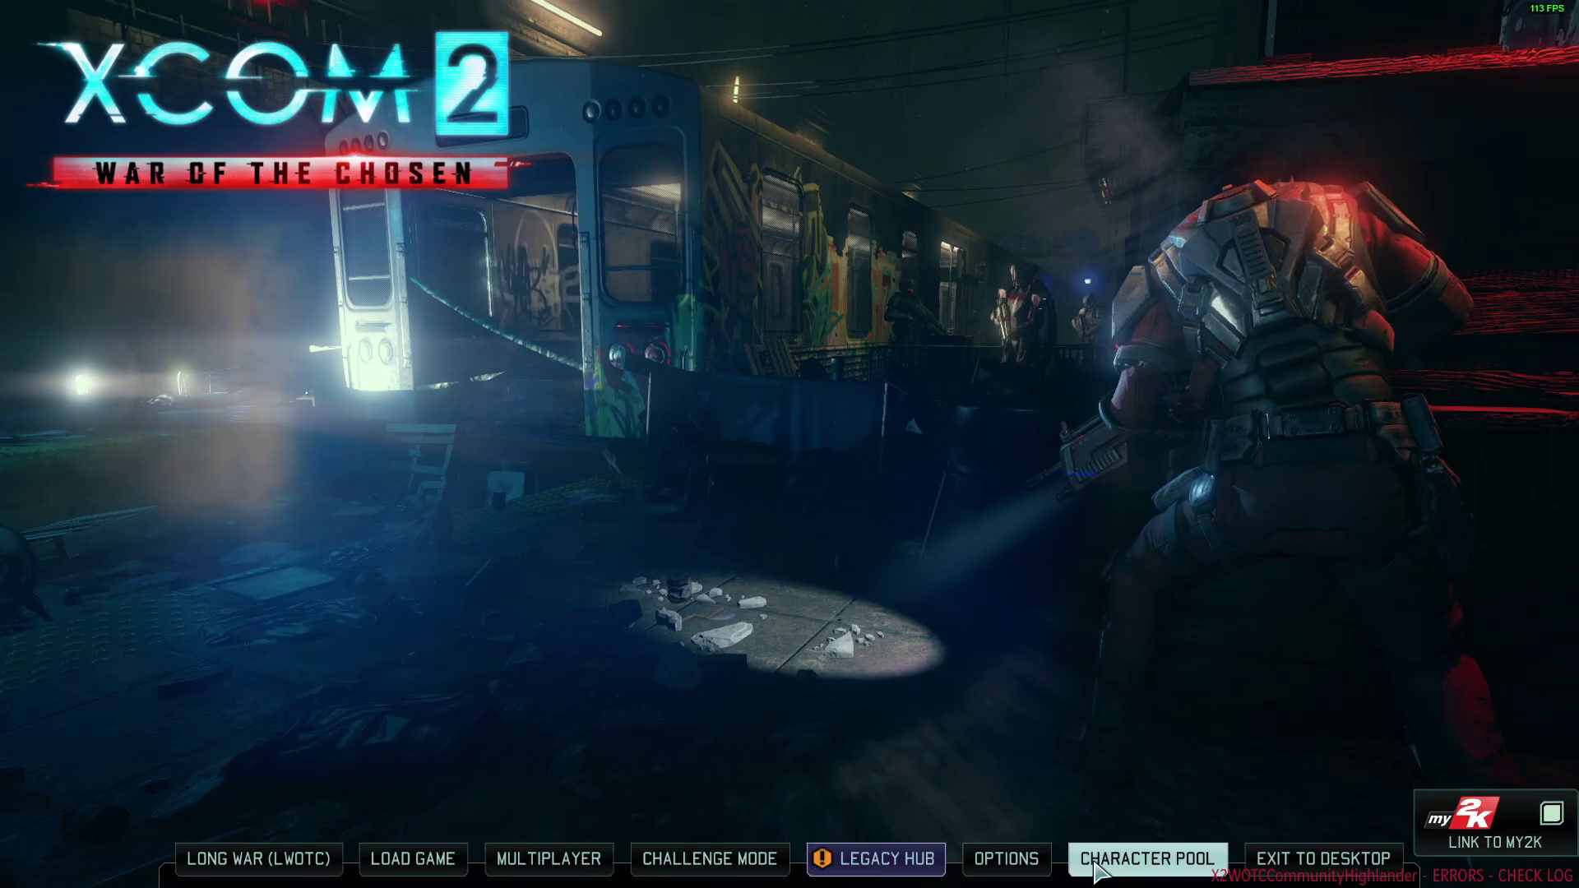
# Reopen the character pool in XCOM 2 and leave it again.
pyautogui.click(1098, 872)
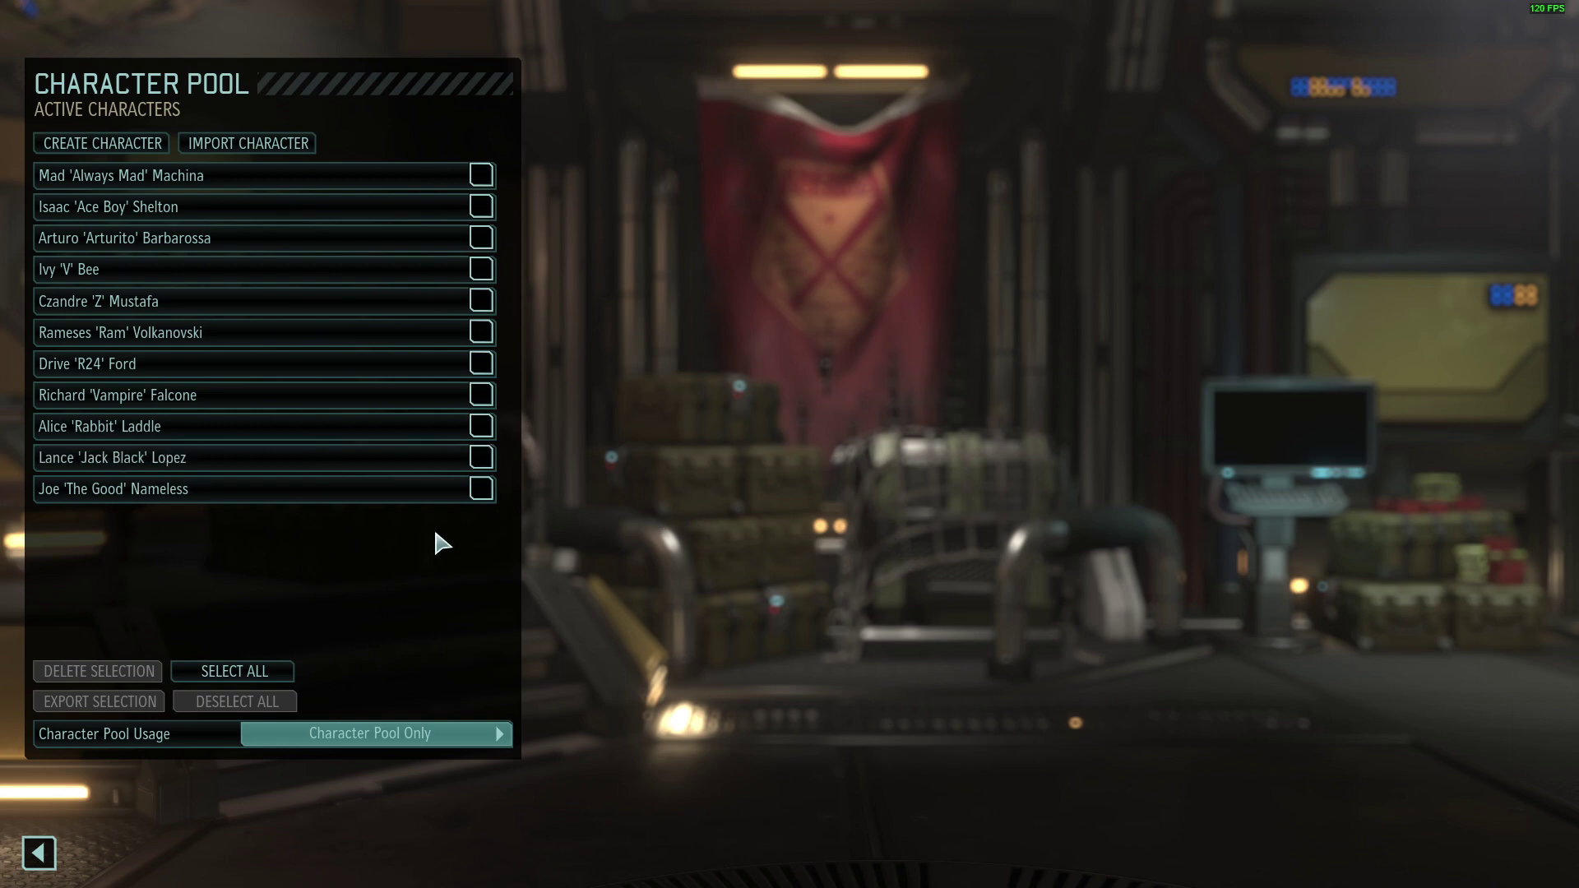
pyautogui.press('Escape')
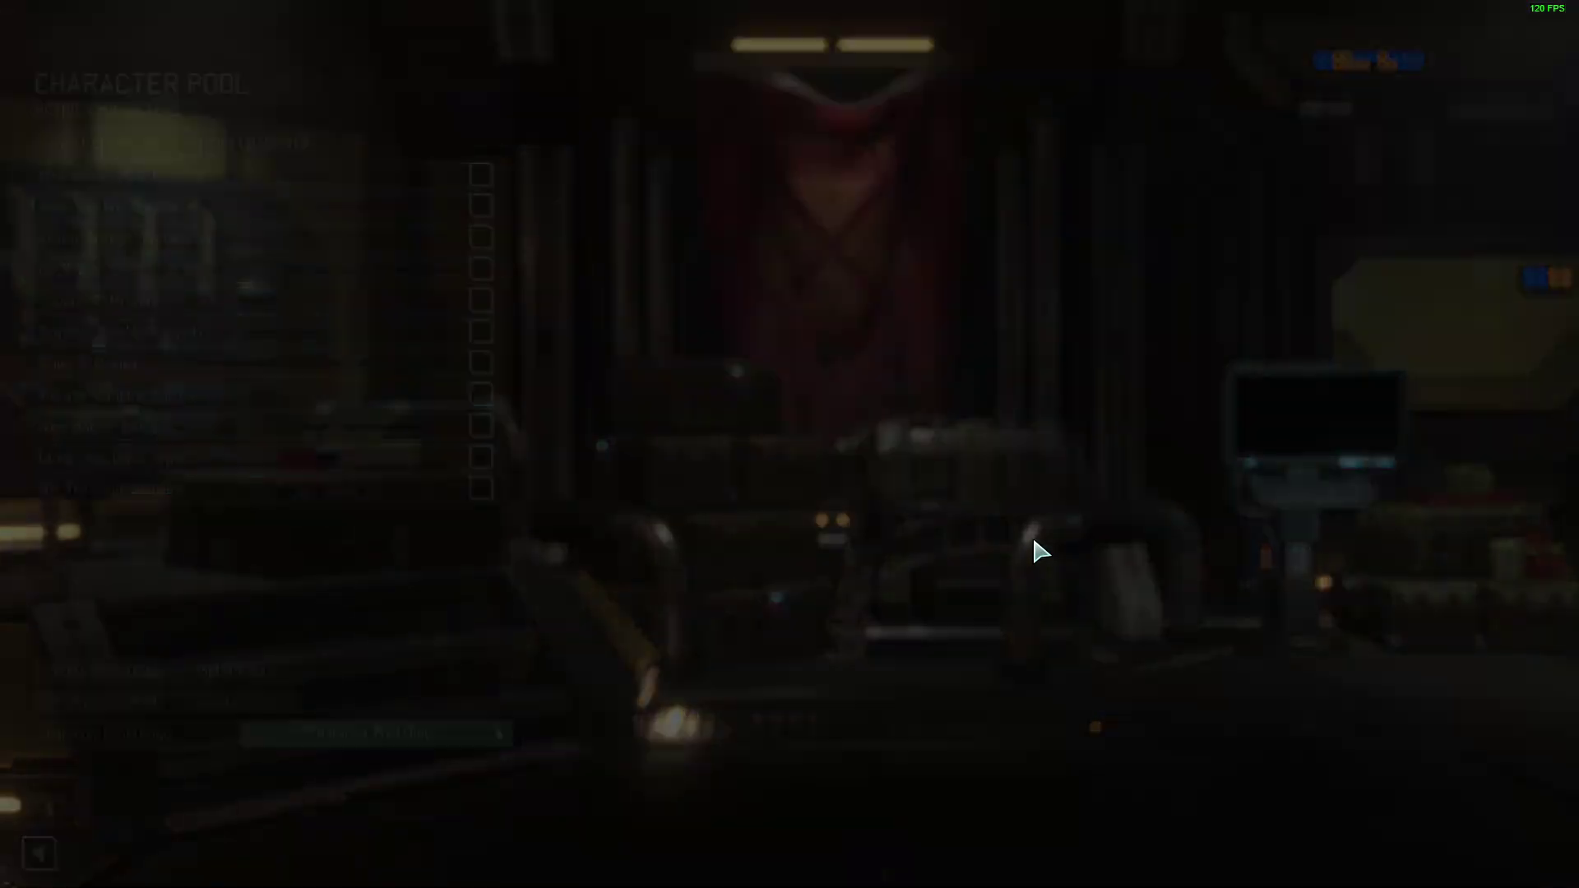